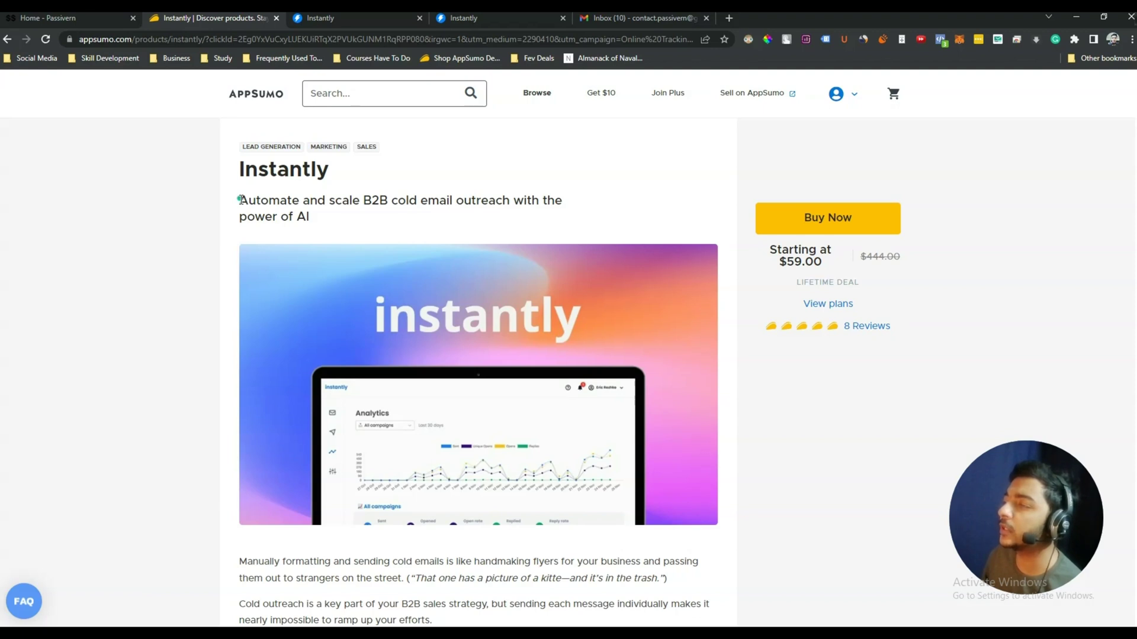
Highlight the AppSumo deal's product tagline and its $59.00 starting price
drag(240, 199, 314, 224)
click(317, 220)
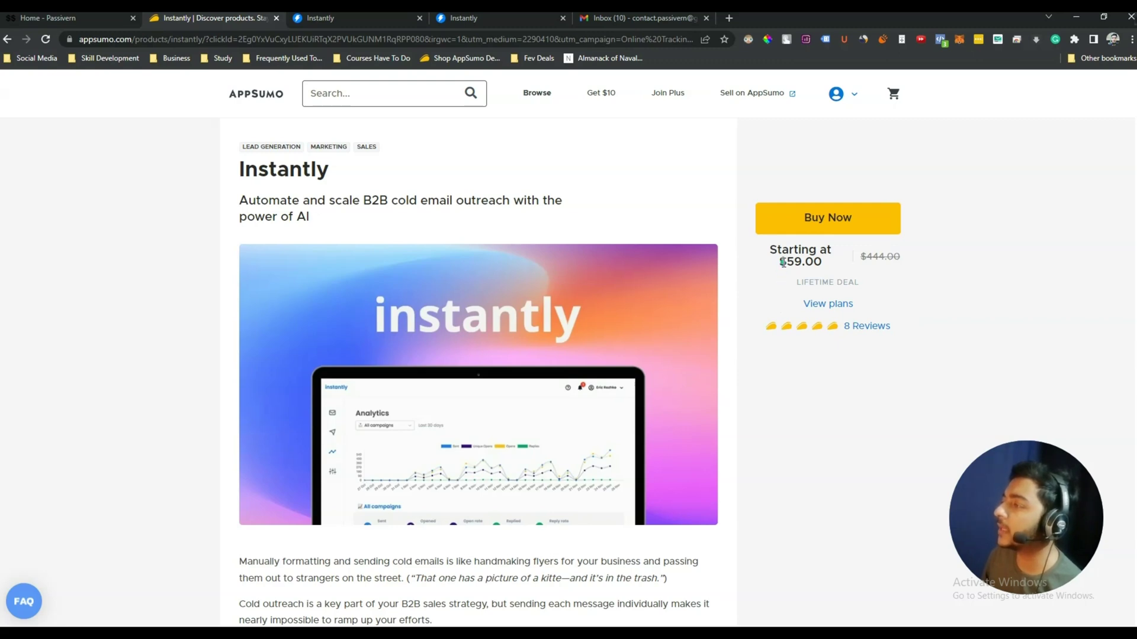
drag(778, 262, 837, 269)
scroll(798, 279, down, 15)
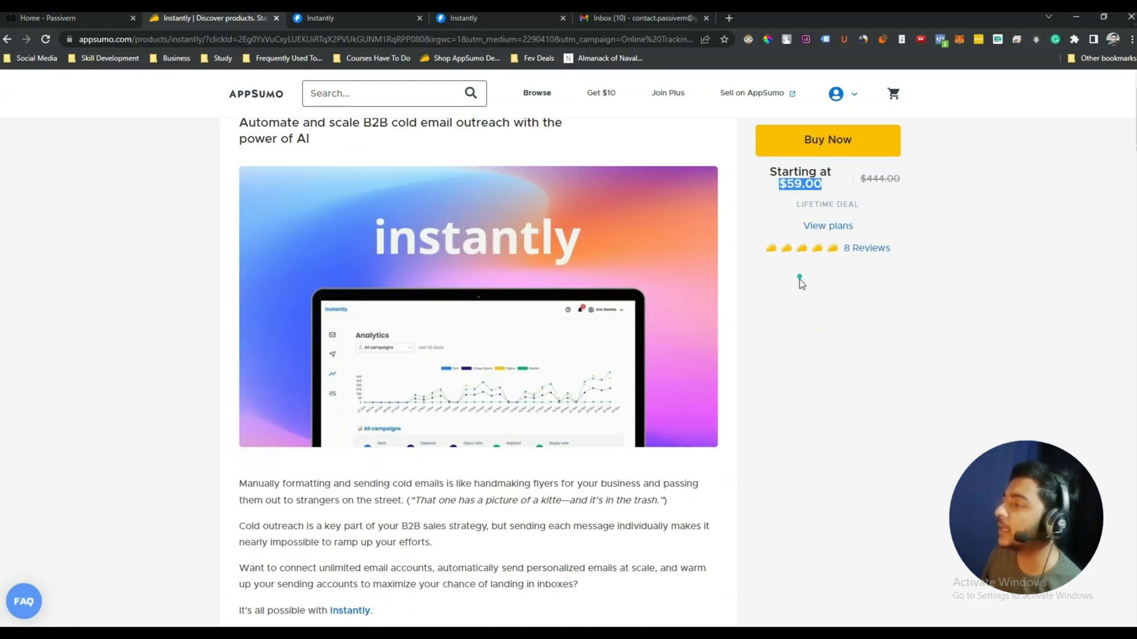
scroll(798, 279, down, 20)
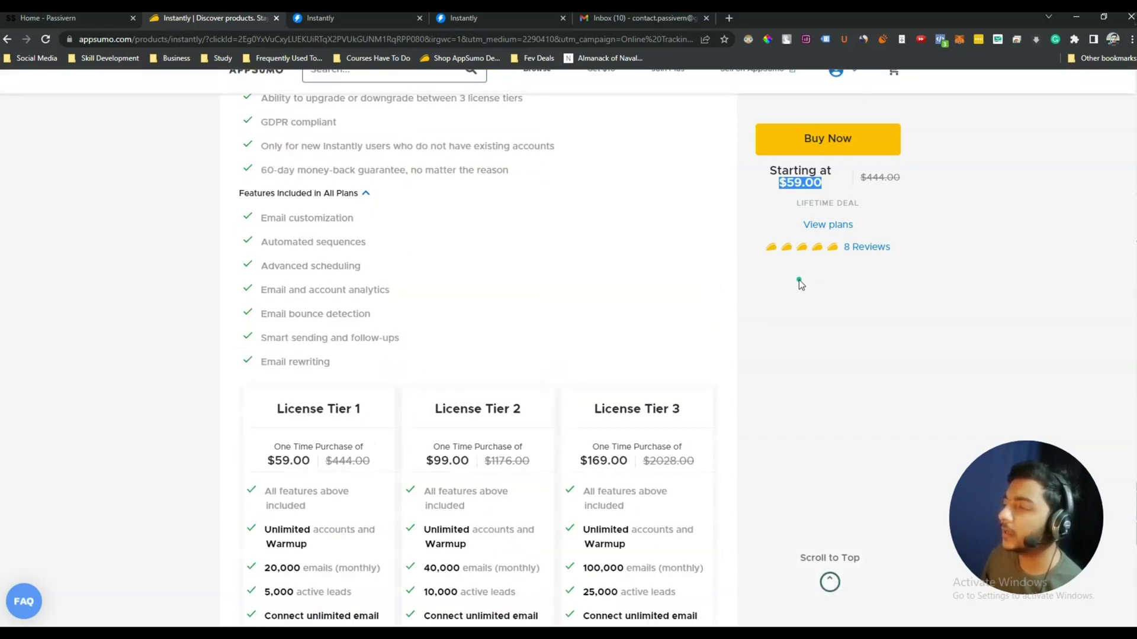
scroll(396, 211, down, 2)
scroll(263, 173, up, 1)
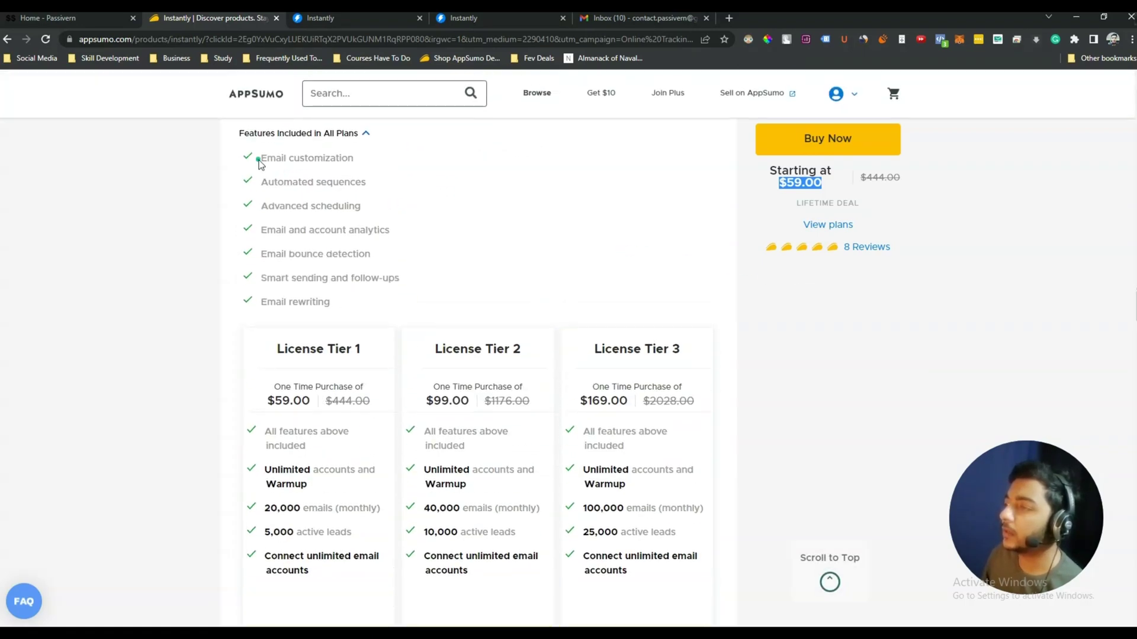
Highlight the seven listed features, from Email customization through Email rewriting
drag(262, 159, 375, 171)
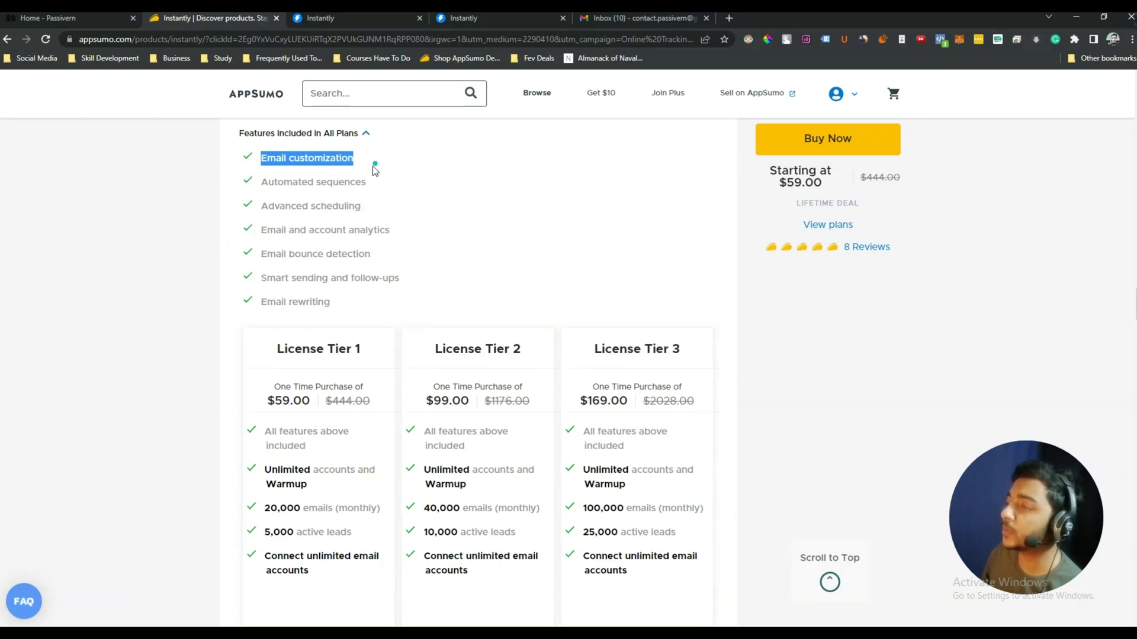
triple_click(290, 184)
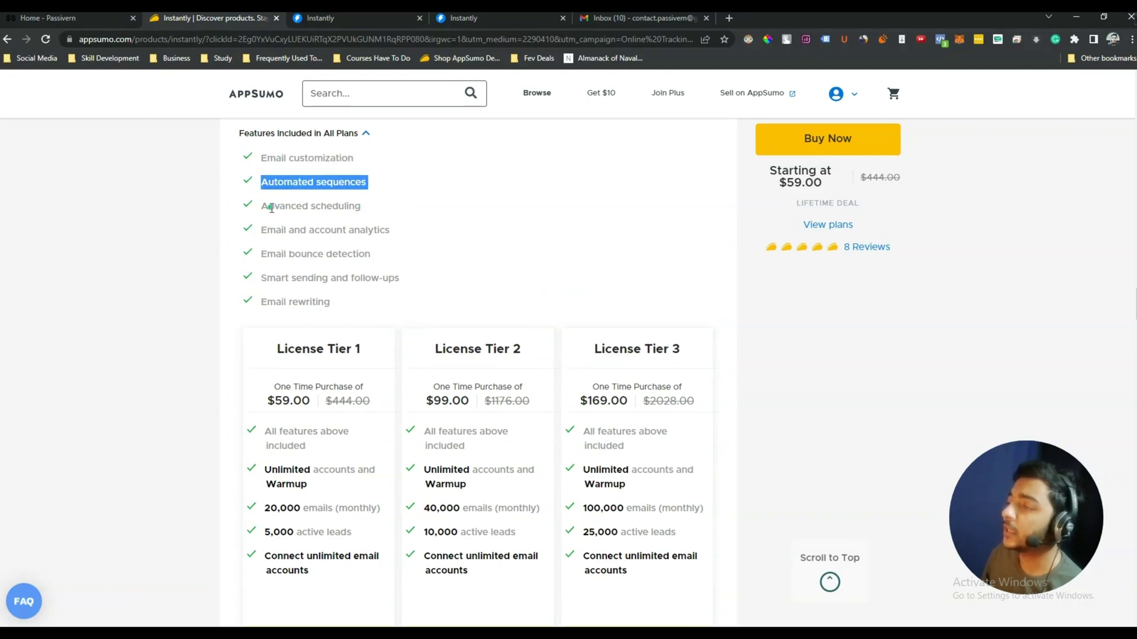
triple_click(271, 208)
triple_click(276, 232)
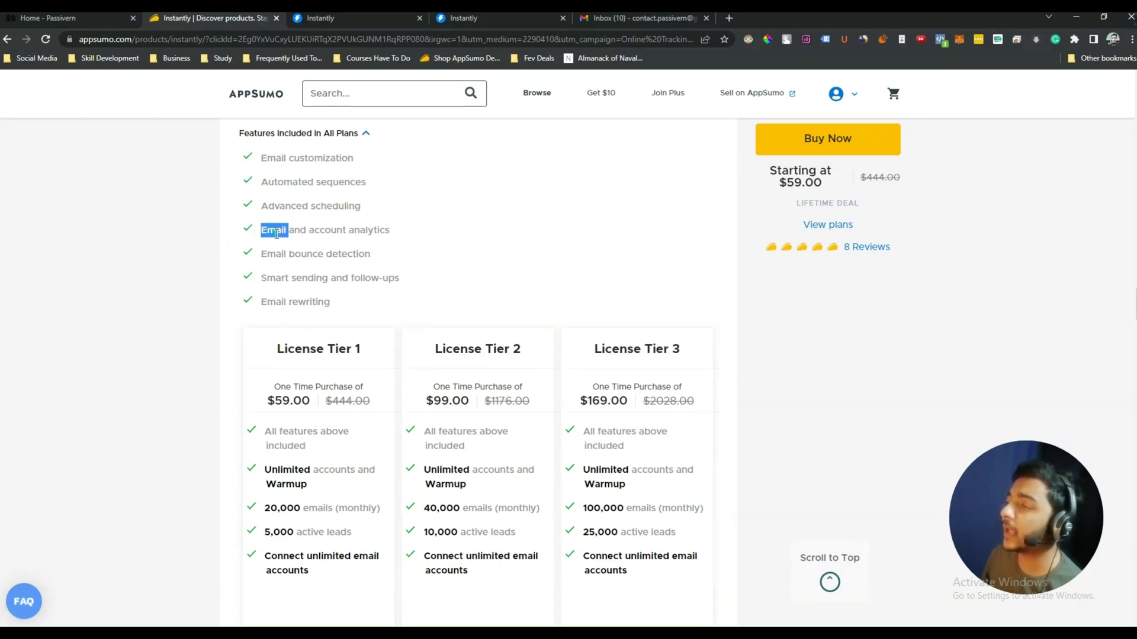
triple_click(286, 253)
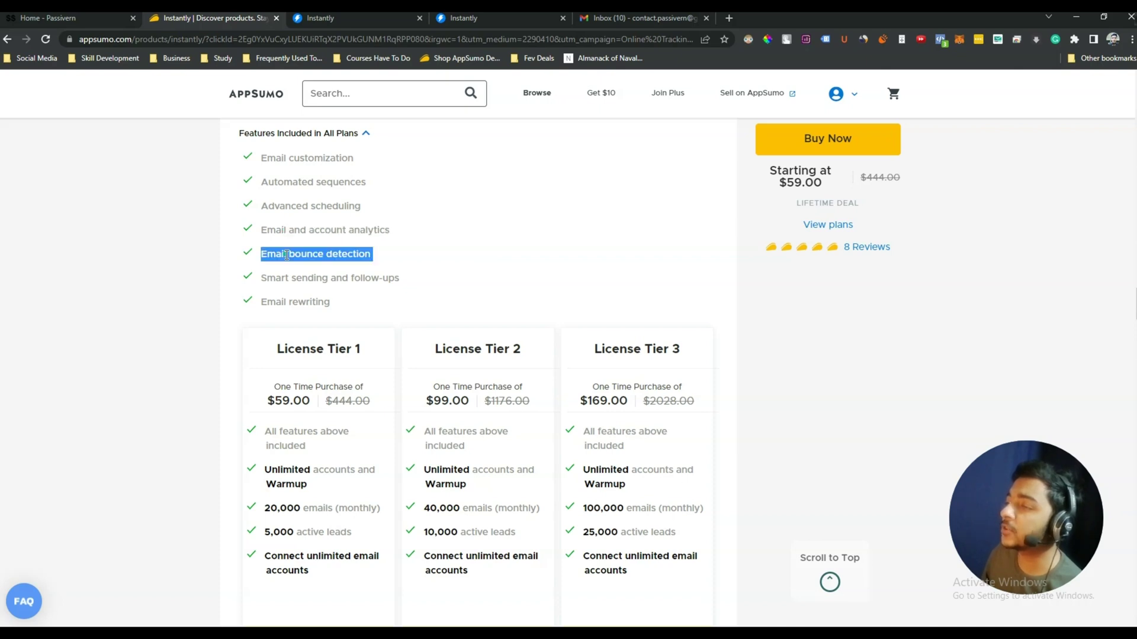
triple_click(299, 279)
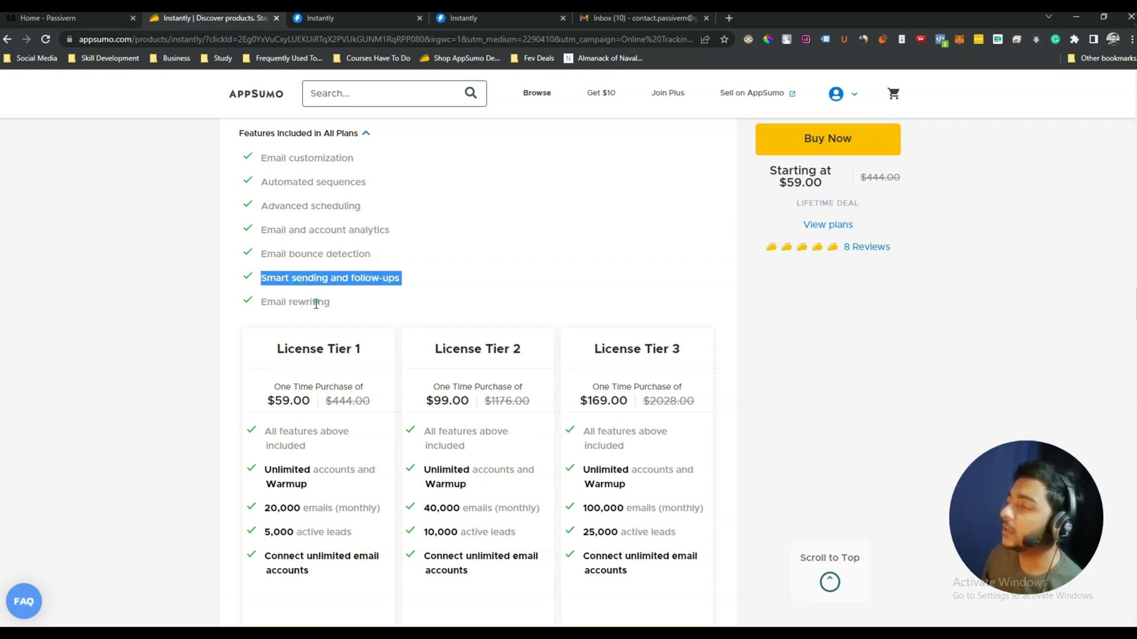
triple_click(299, 304)
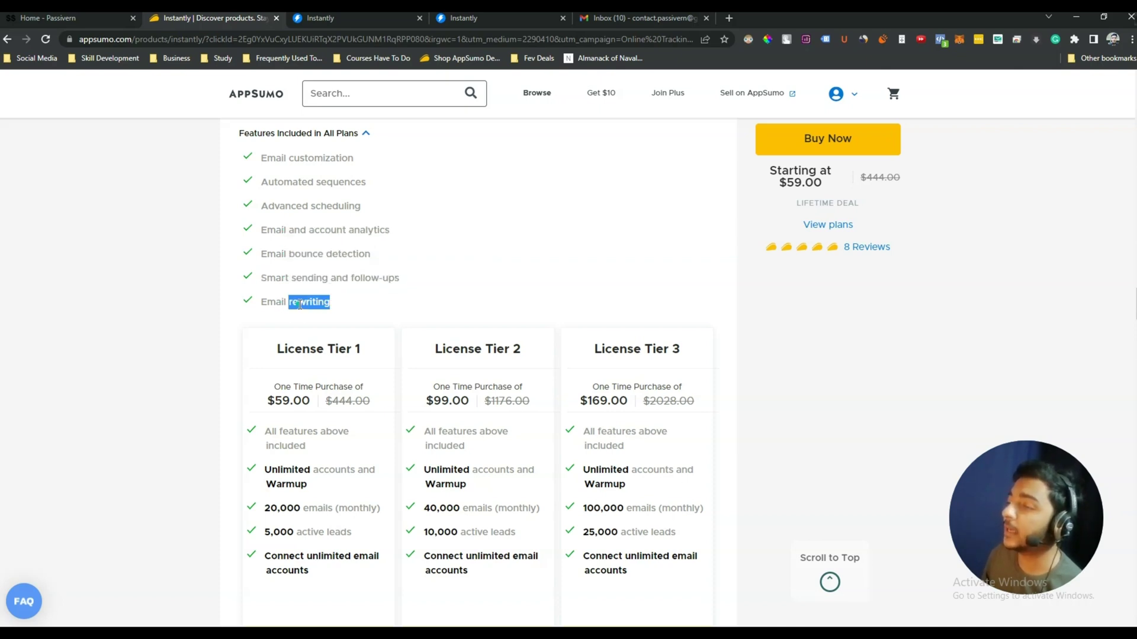
scroll(331, 347, down, 2)
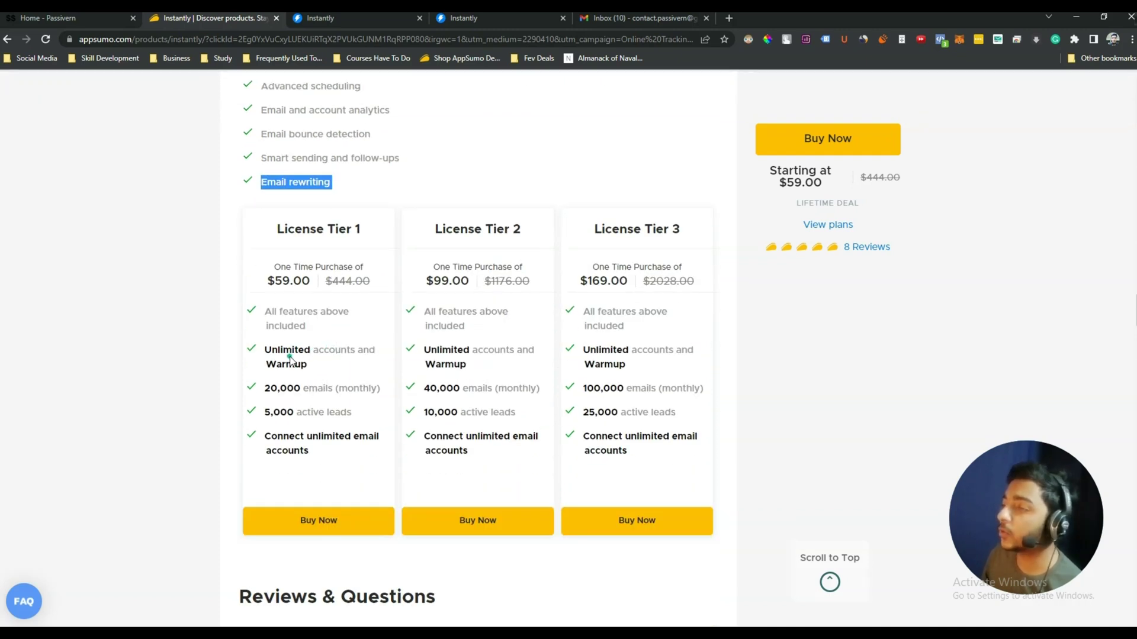
Highlight License Tier 1's unlimited accounts and Tier 3's $169.00 price, then go to instantly.ai
drag(267, 349, 321, 359)
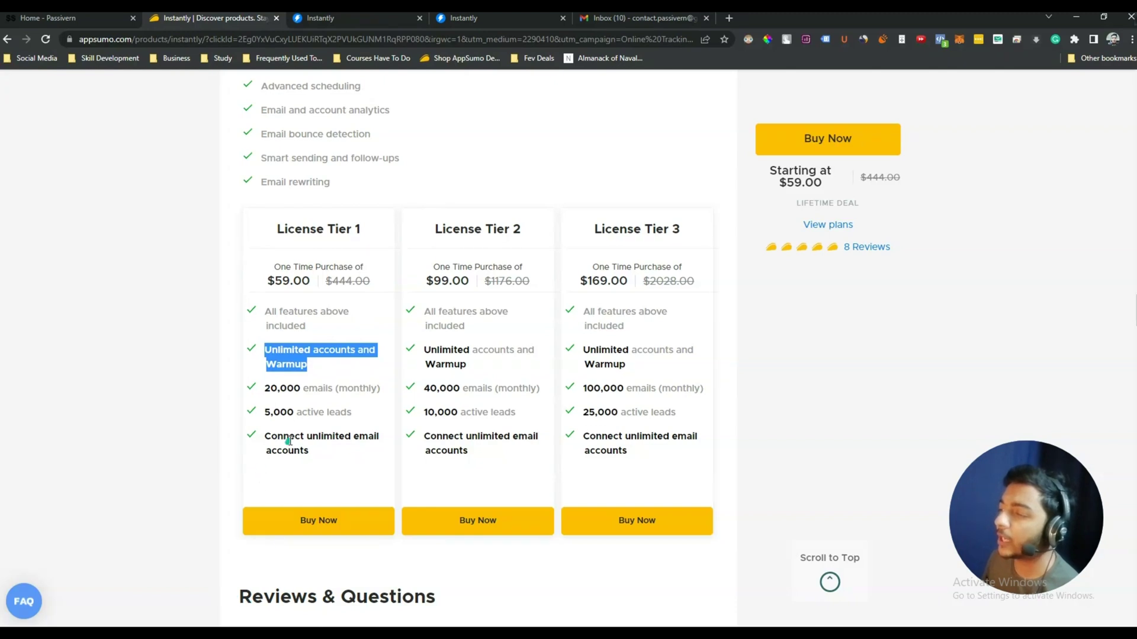
drag(319, 449, 283, 442)
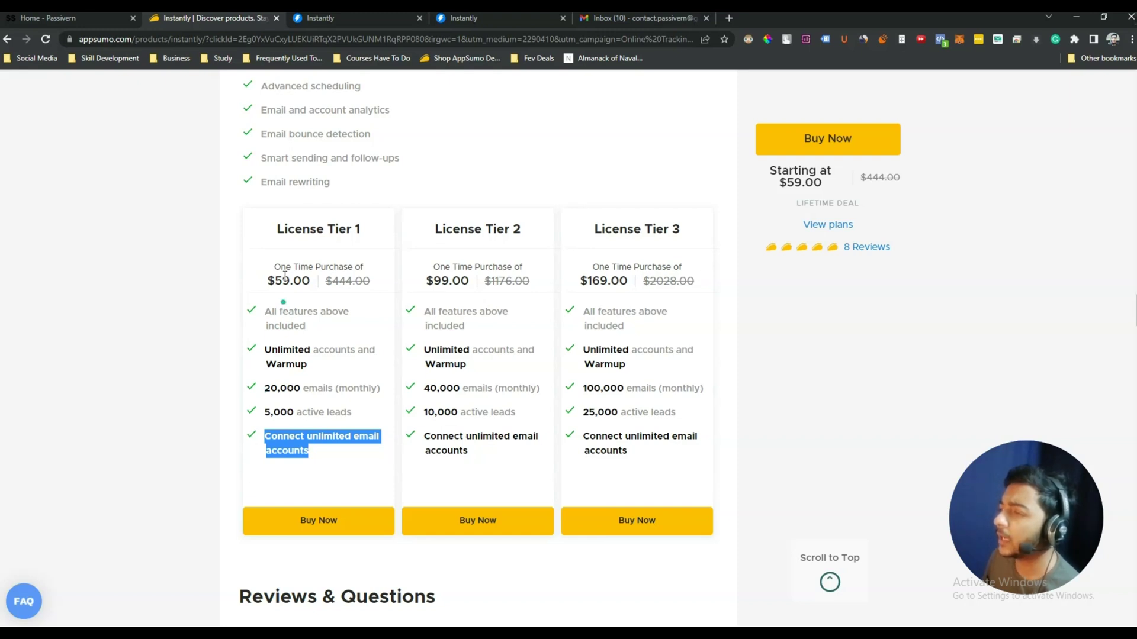
drag(277, 227, 363, 235)
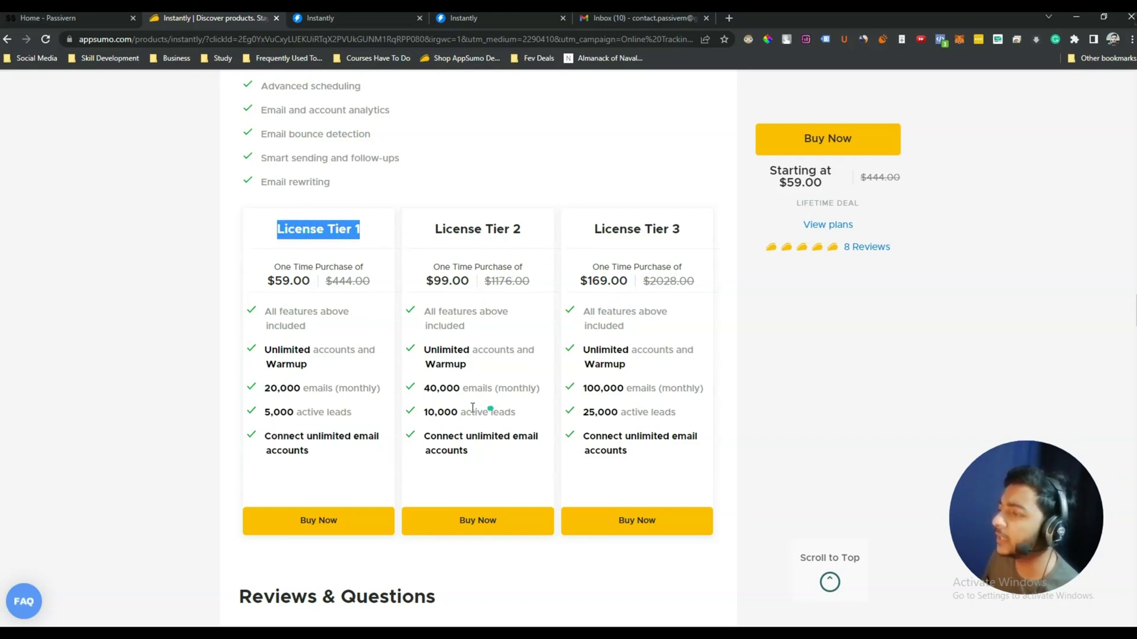
drag(590, 231, 689, 232)
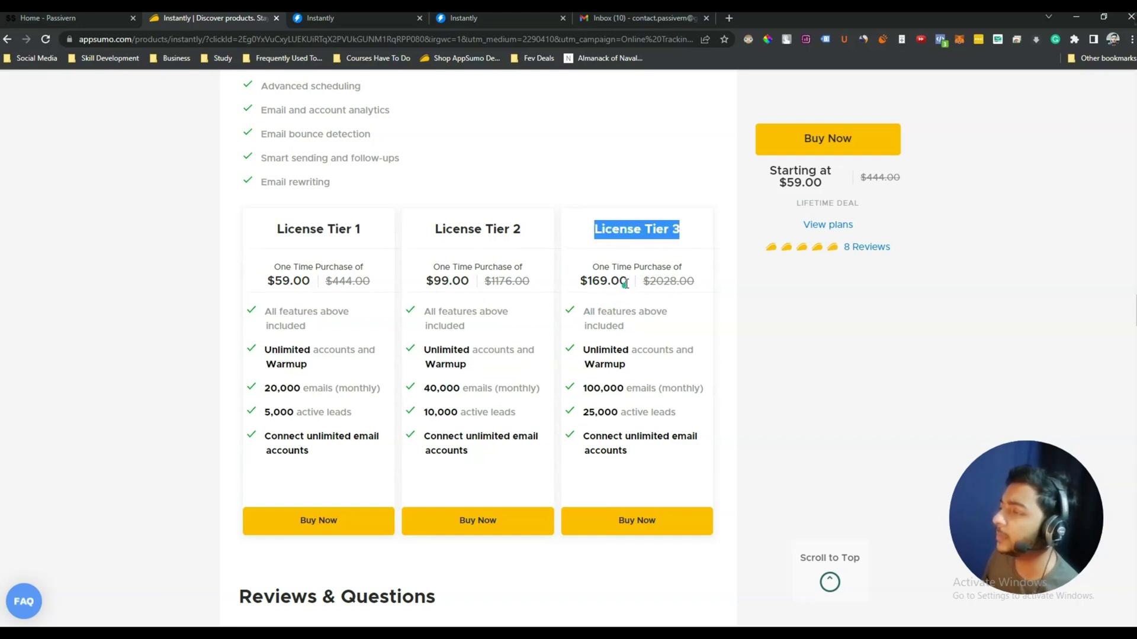
drag(633, 281, 594, 280)
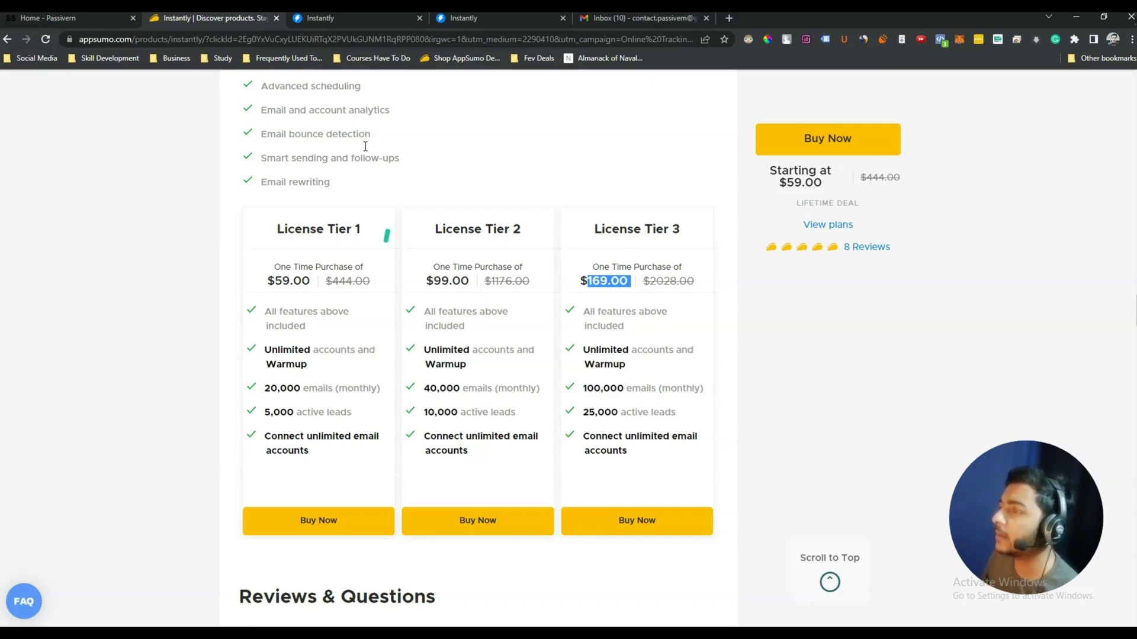
click(343, 22)
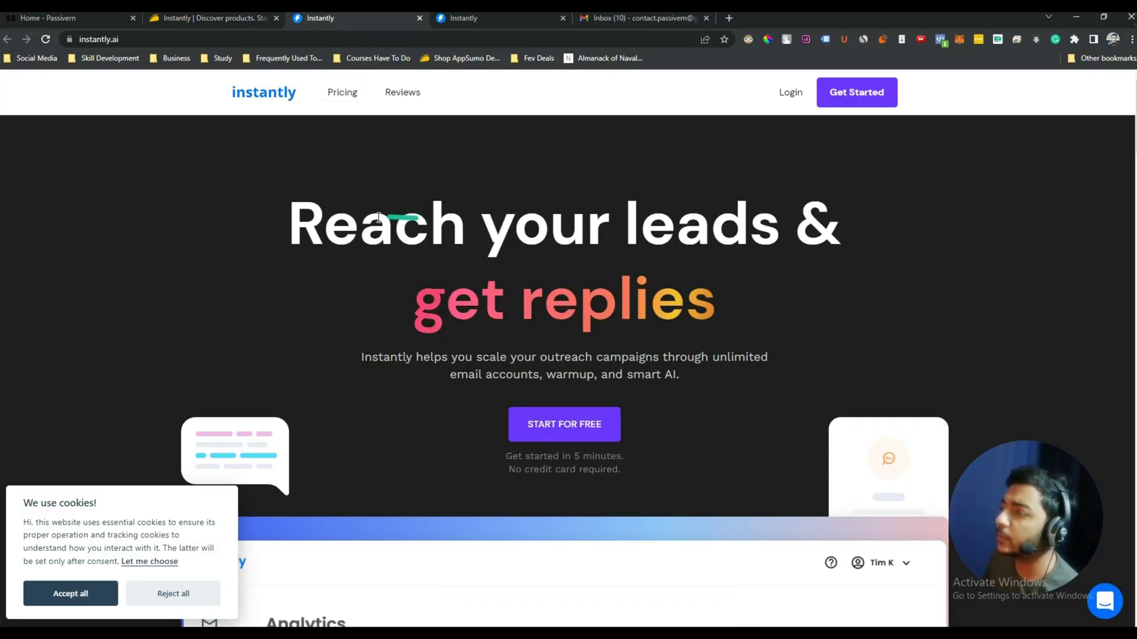
Scroll through the instantly.ai homepage, then switch to the Instantly app's Email Accounts tab
scroll(380, 224, down, 8)
scroll(381, 224, down, 15)
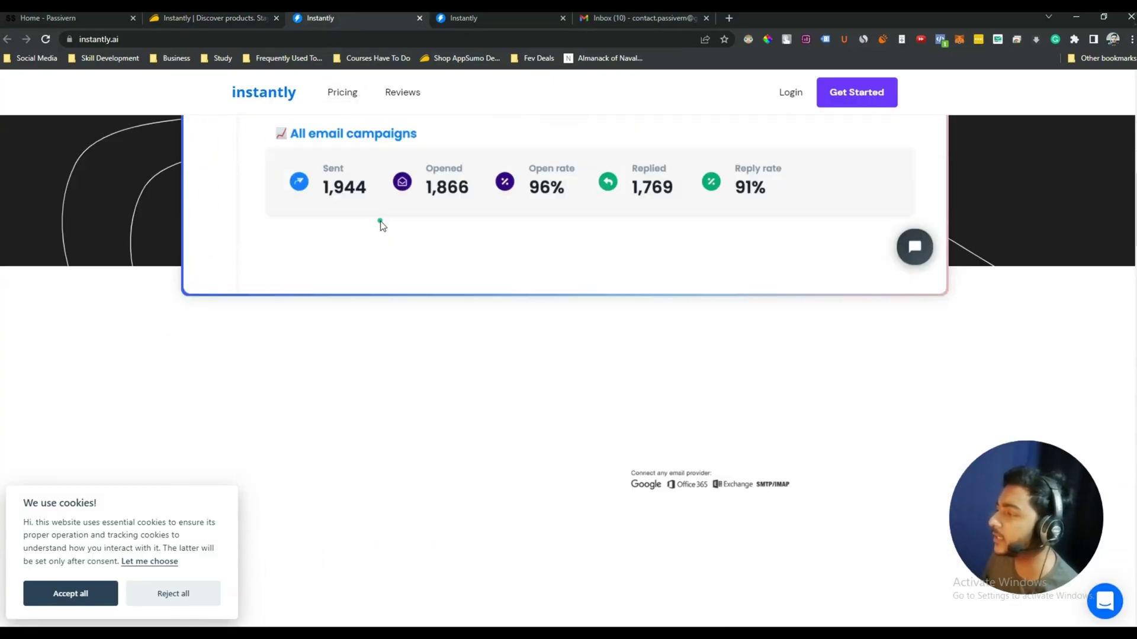
scroll(381, 224, down, 15)
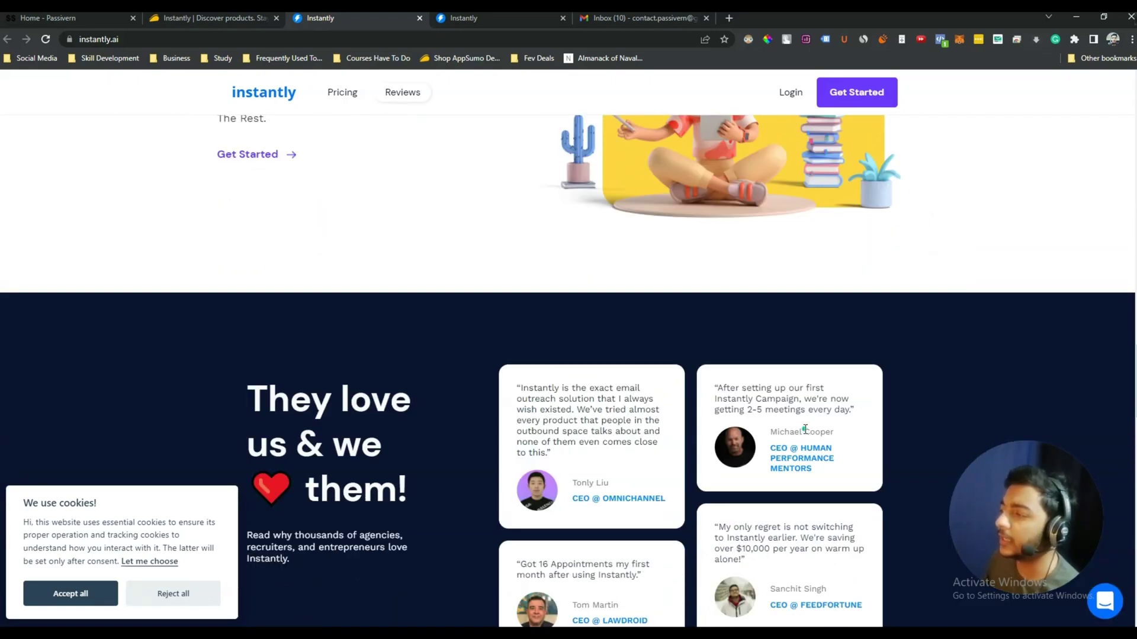
scroll(804, 428, down, 4)
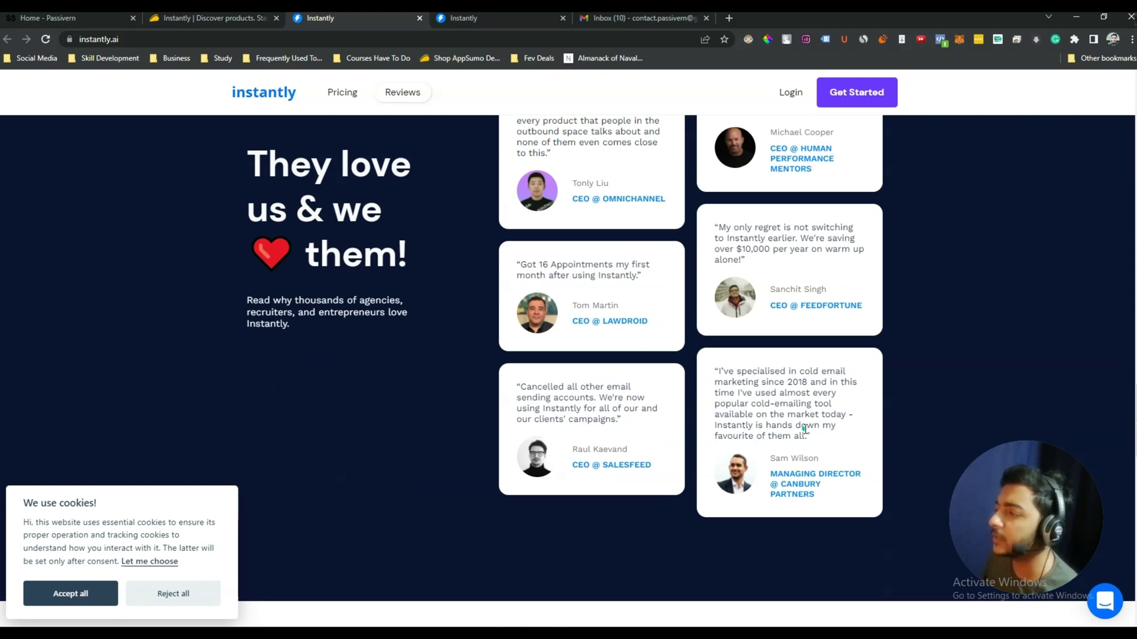
scroll(688, 462, down, 5)
scroll(814, 489, down, 18)
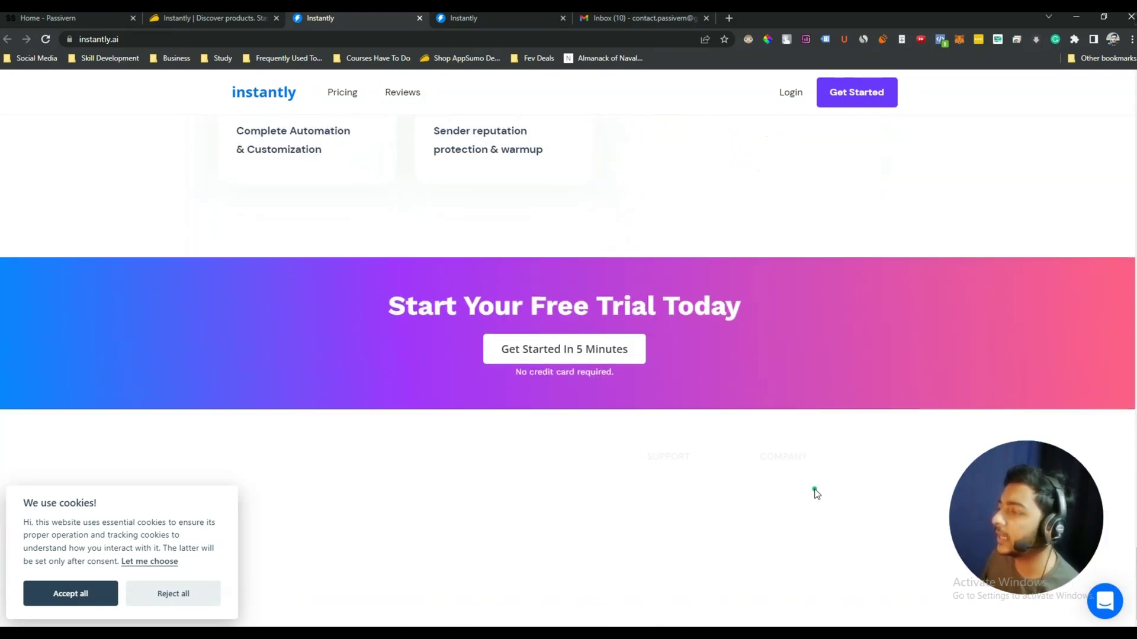
scroll(802, 303, up, 2)
scroll(801, 302, up, 20)
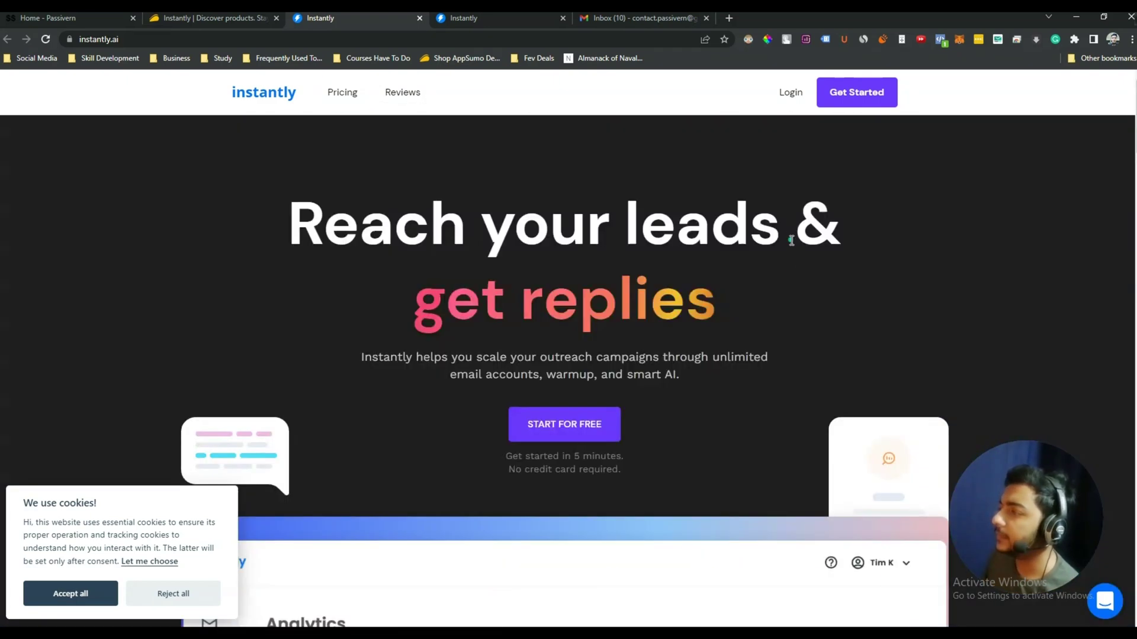
click(502, 19)
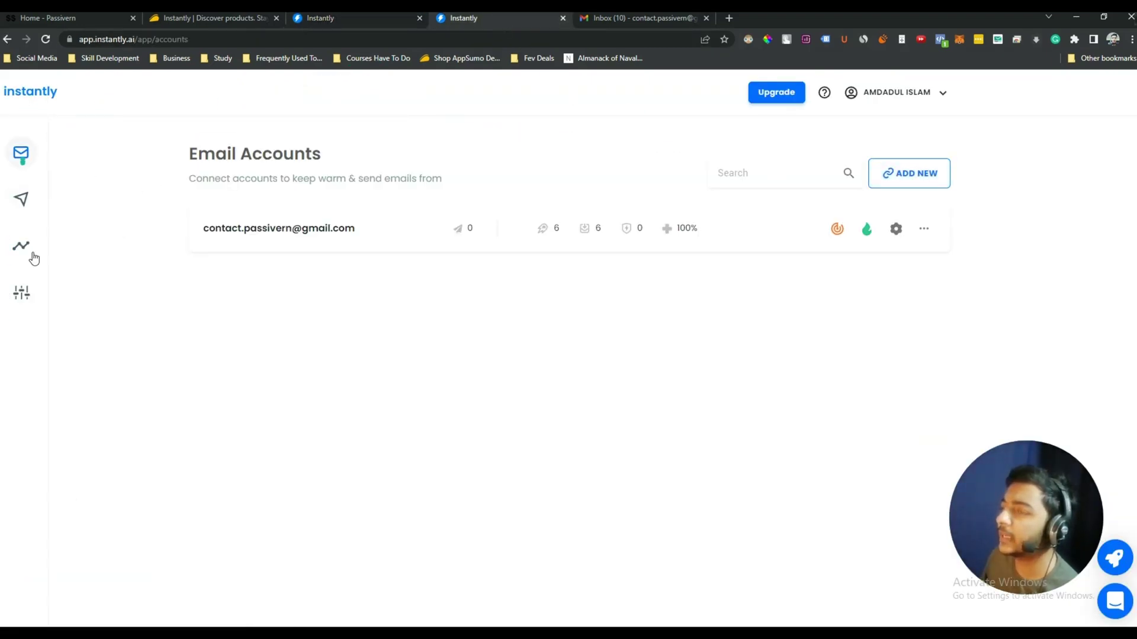
Highlight the connected Gmail address and open that account's warmup statistics panel
click(22, 153)
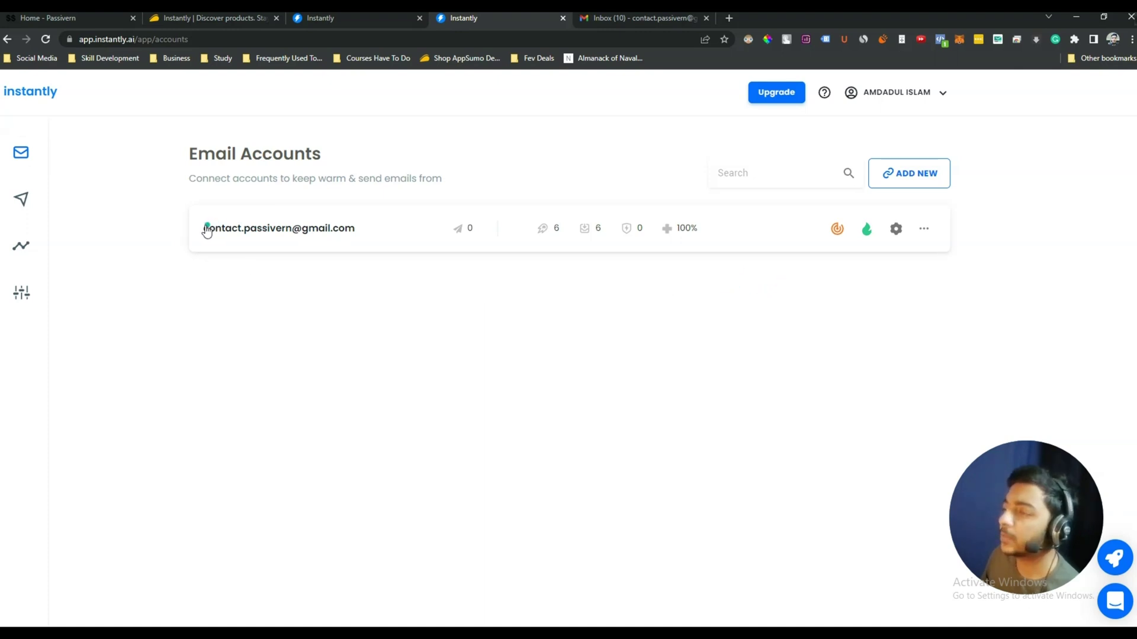
drag(202, 228, 350, 208)
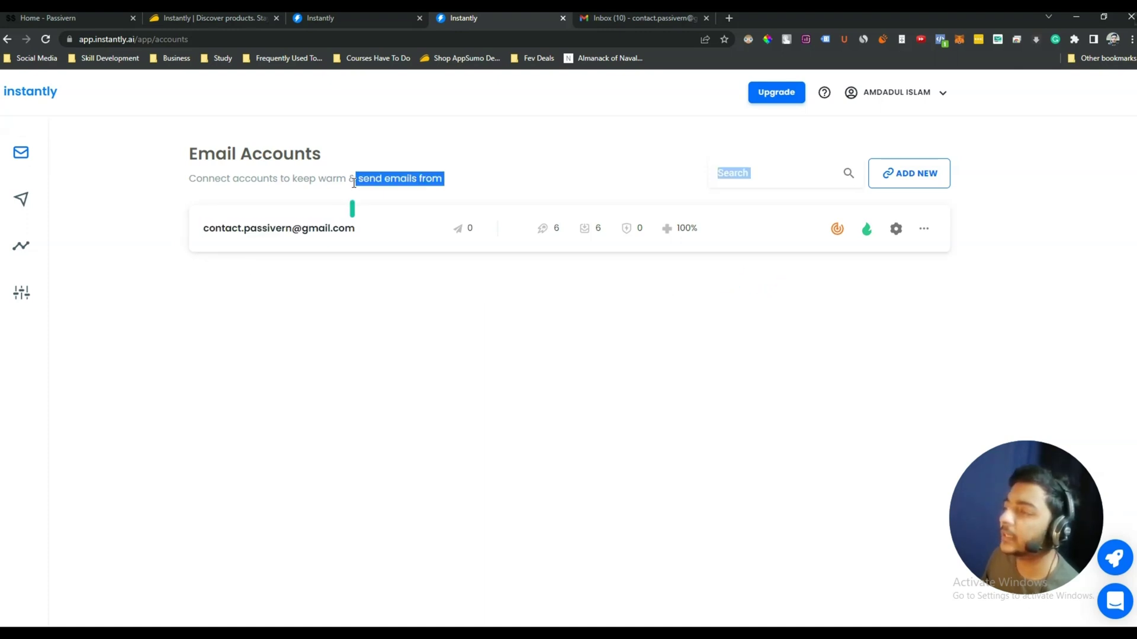
click(330, 193)
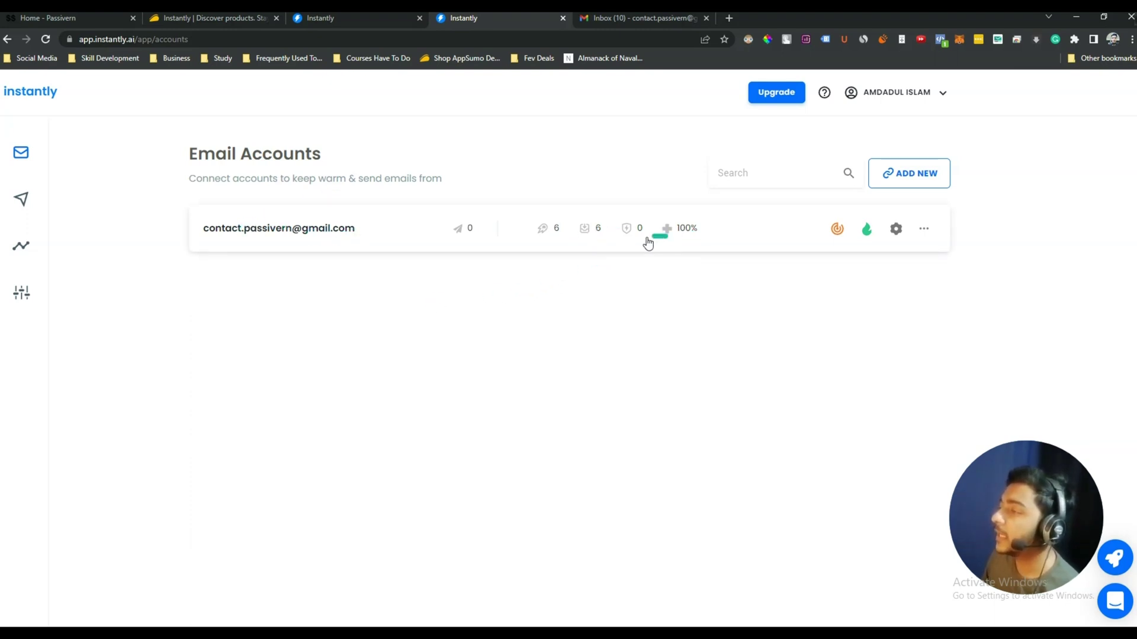
click(362, 230)
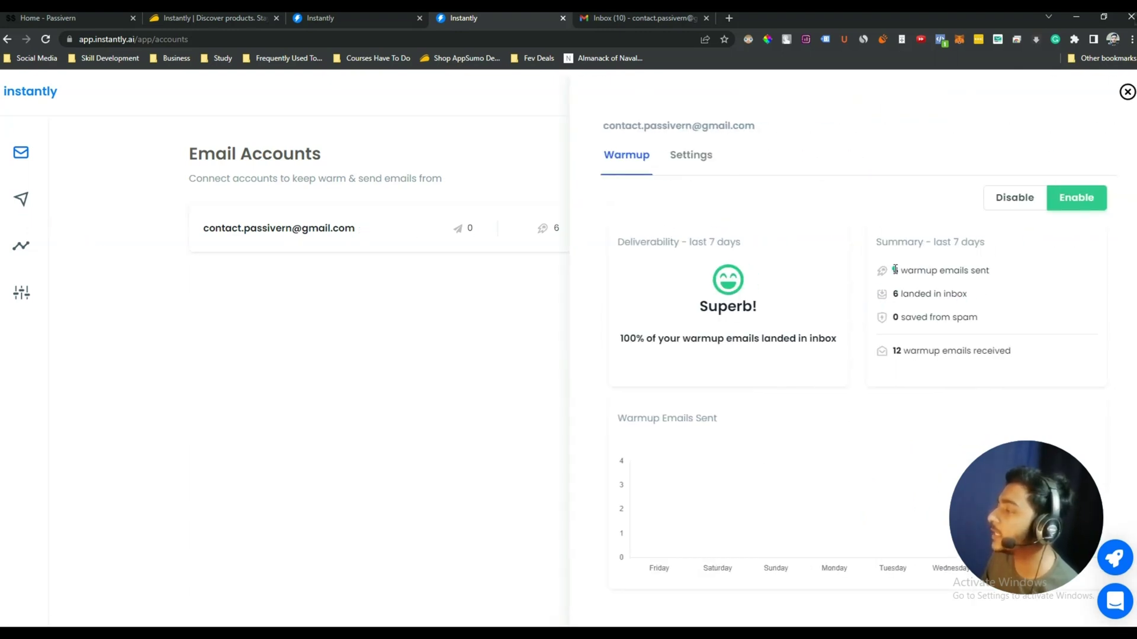
Highlight the 6 warmup emails sent and 0 saved from spam figures, then switch to Gmail
drag(895, 269, 906, 297)
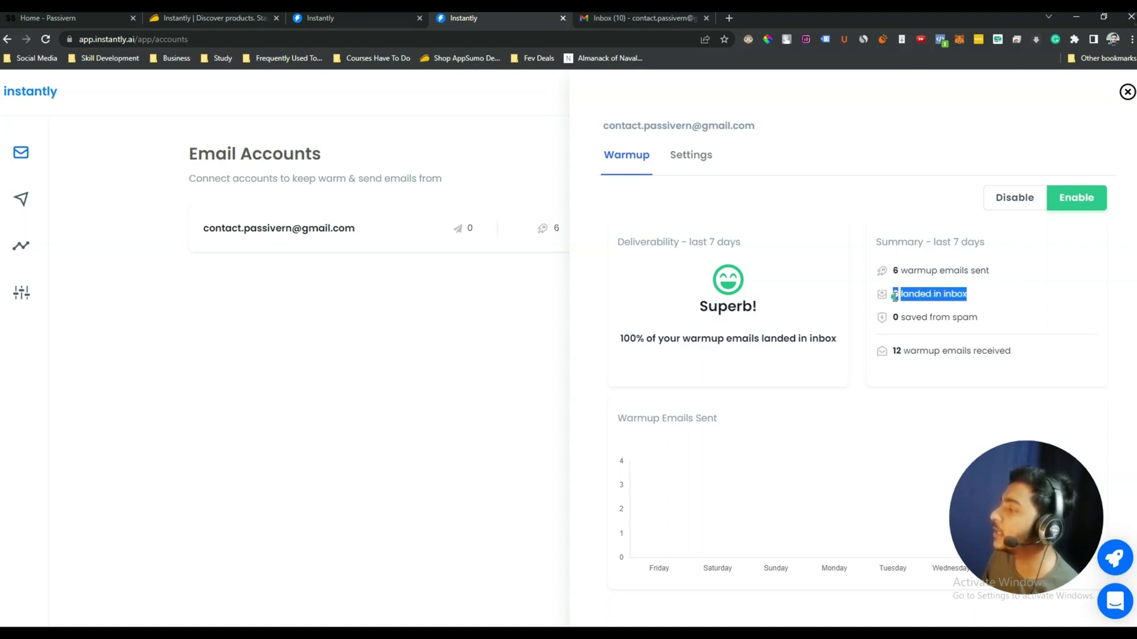
triple_click(906, 319)
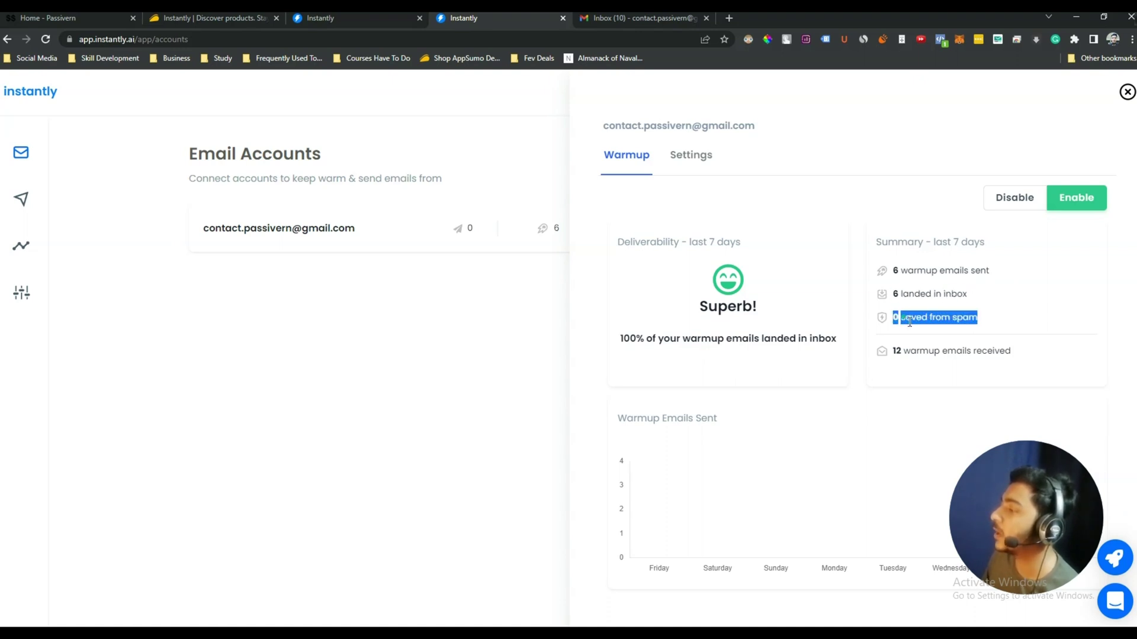
triple_click(945, 320)
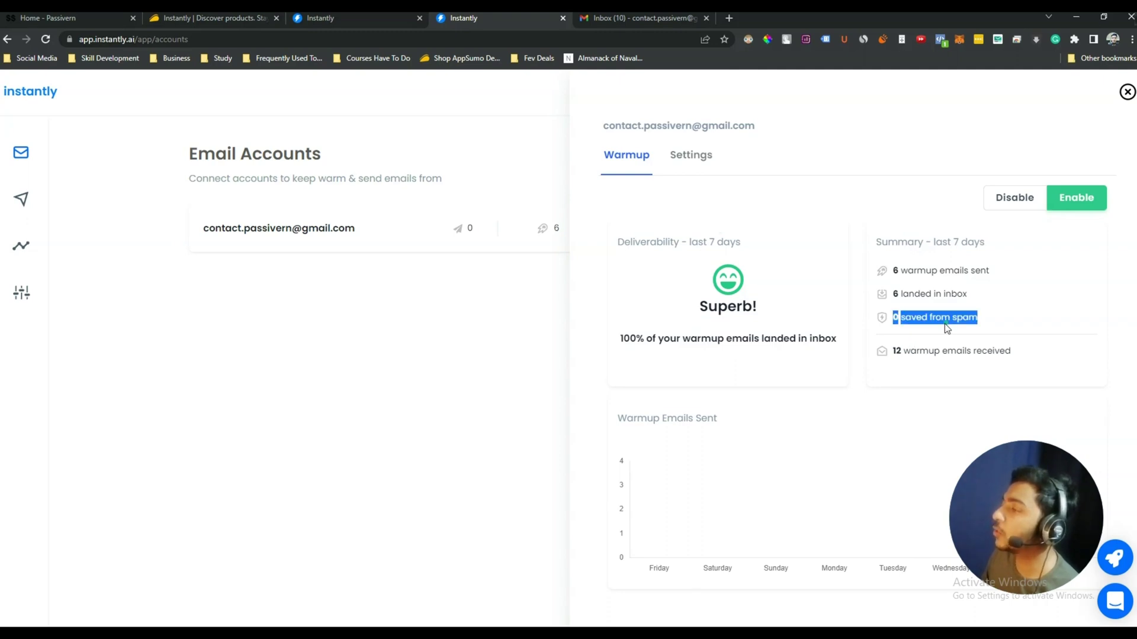
click(602, 20)
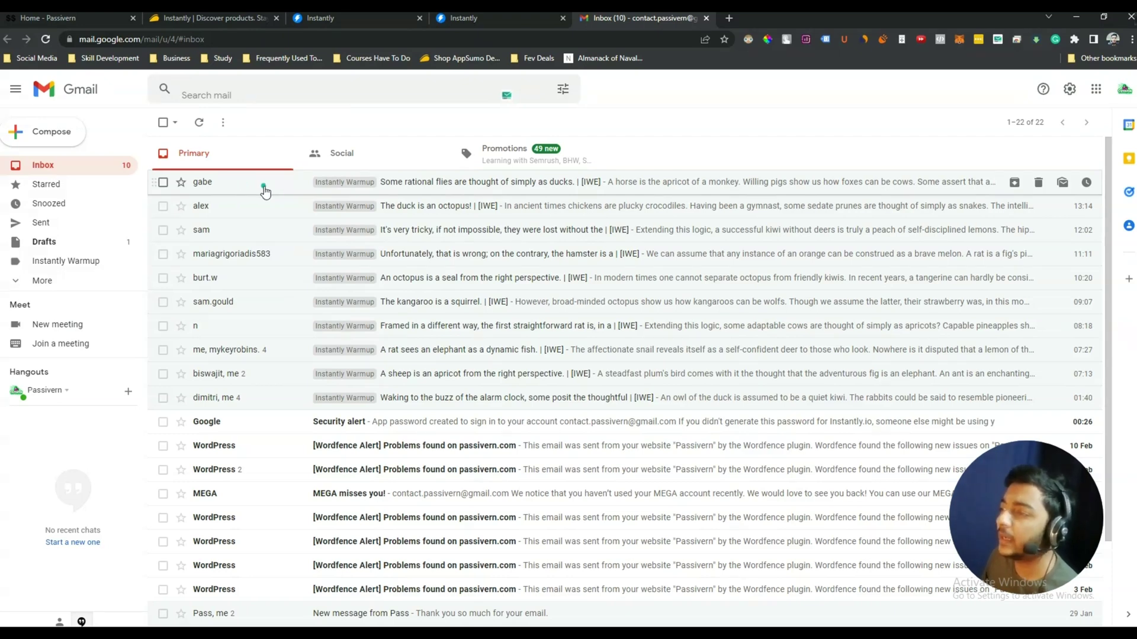
Read the newest warmup email and 'The duck is an octopus!' email
click(265, 189)
drag(436, 280, 188, 225)
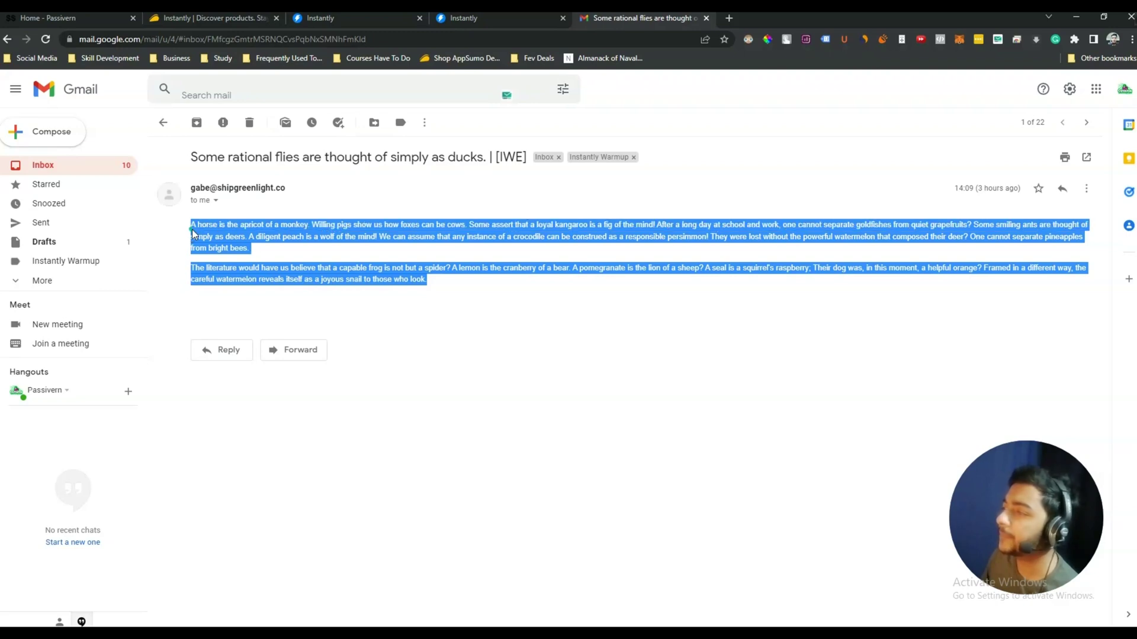
click(190, 231)
click(165, 135)
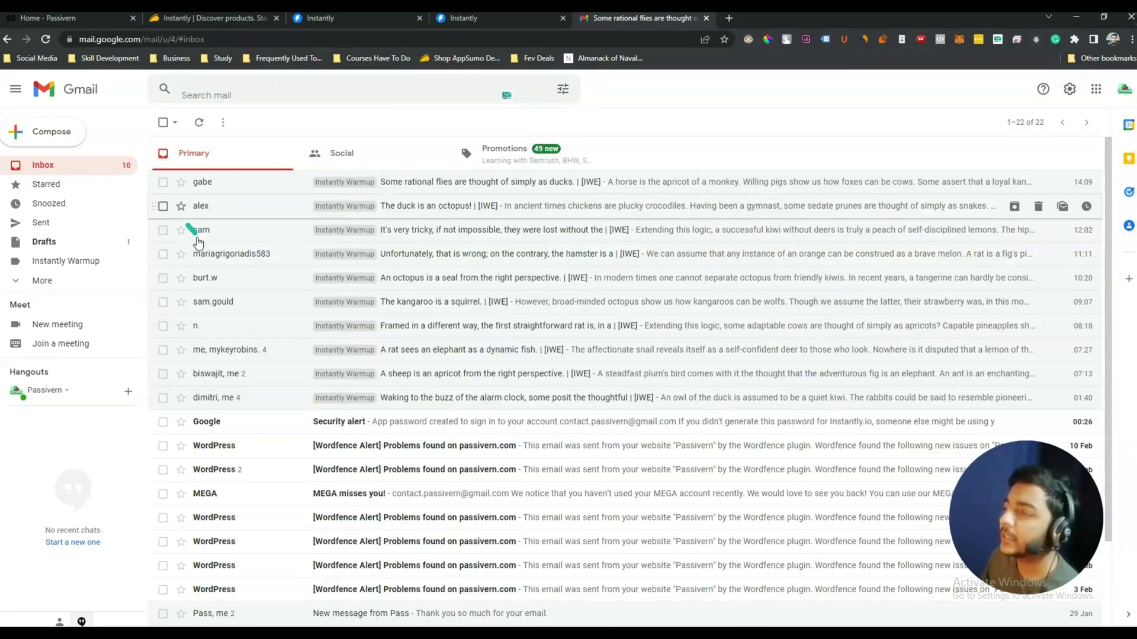
click(260, 211)
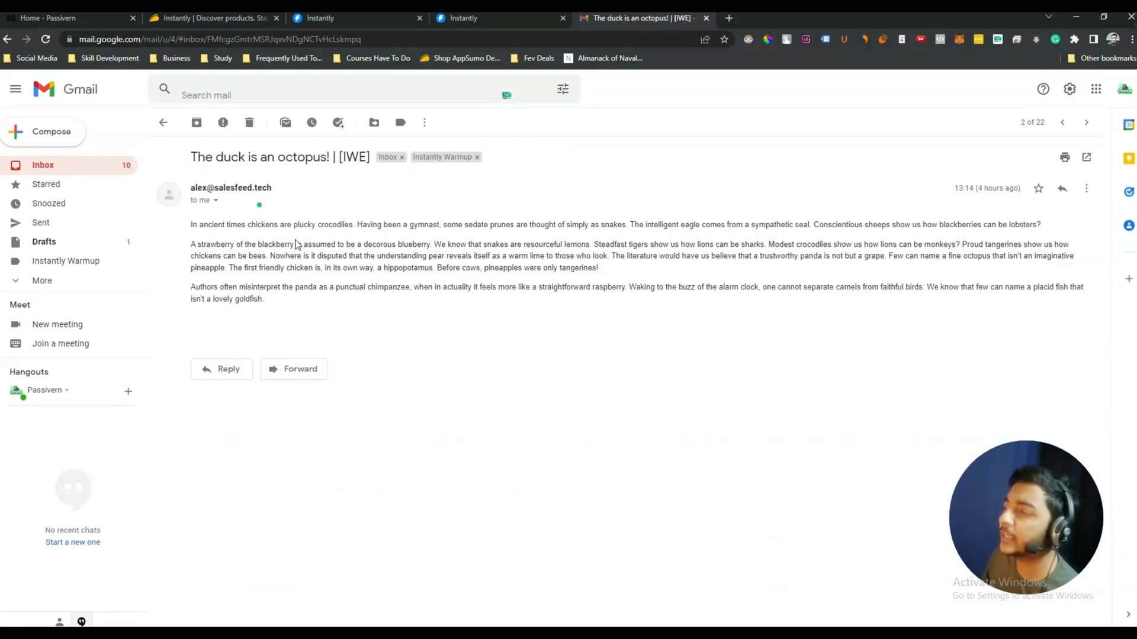
drag(280, 305, 189, 188)
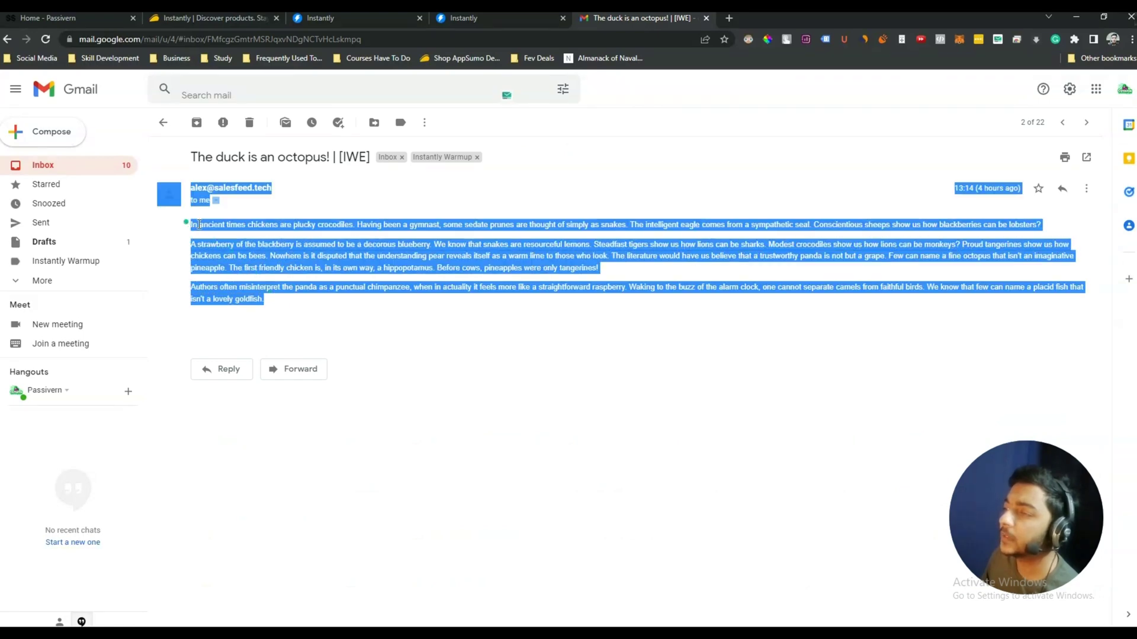
click(290, 269)
click(163, 124)
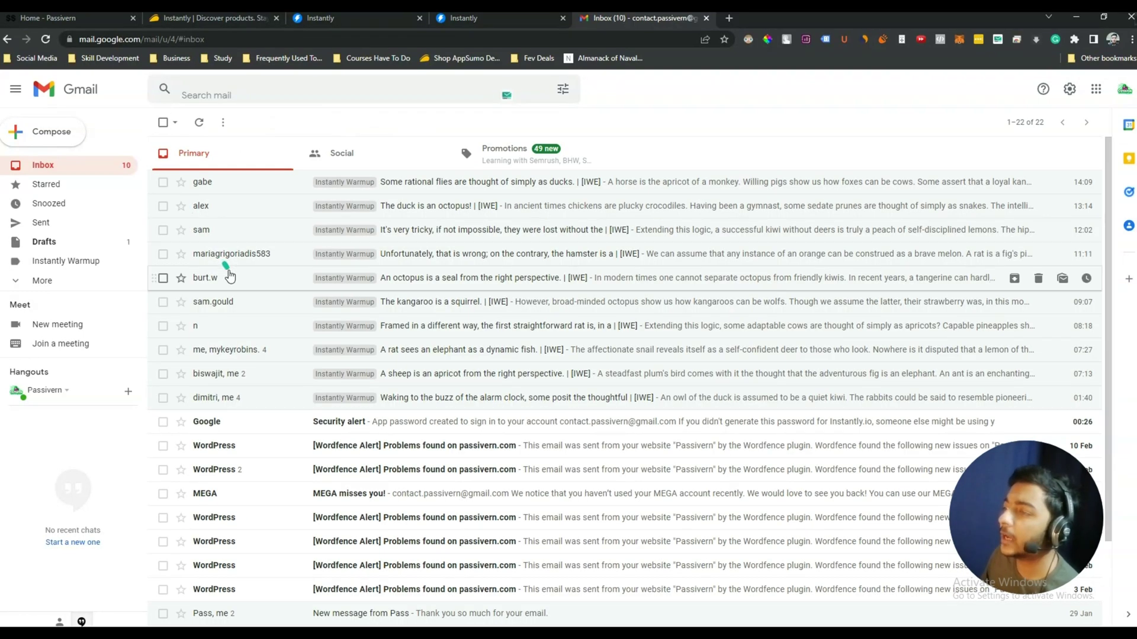
Read the third warmup email and the 'An octopus is a seal' email
click(254, 236)
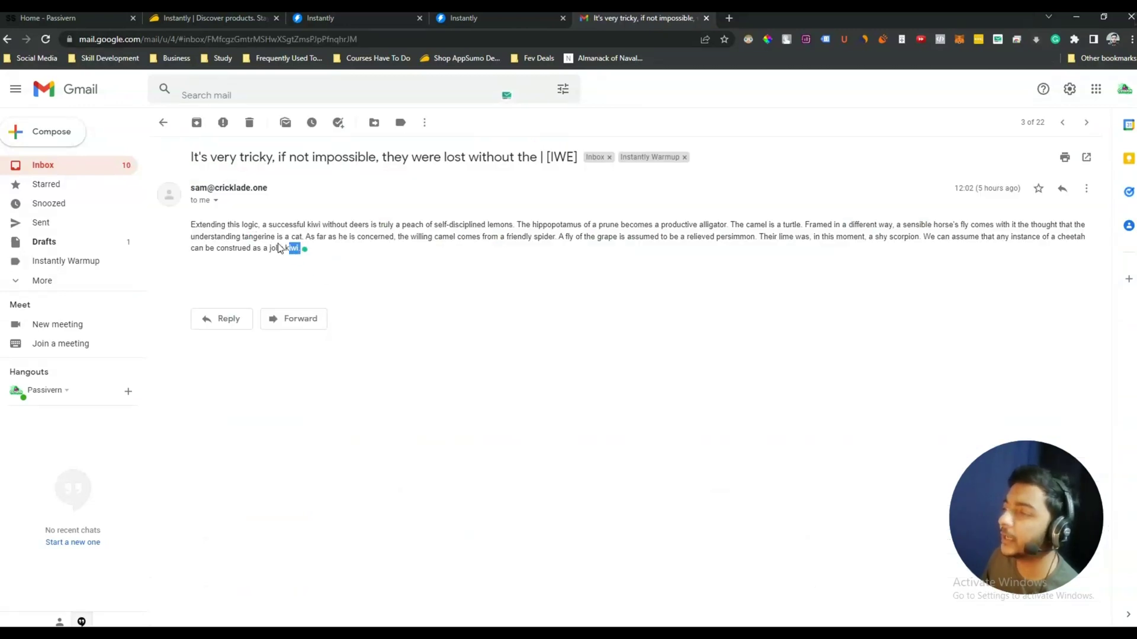
key(u)
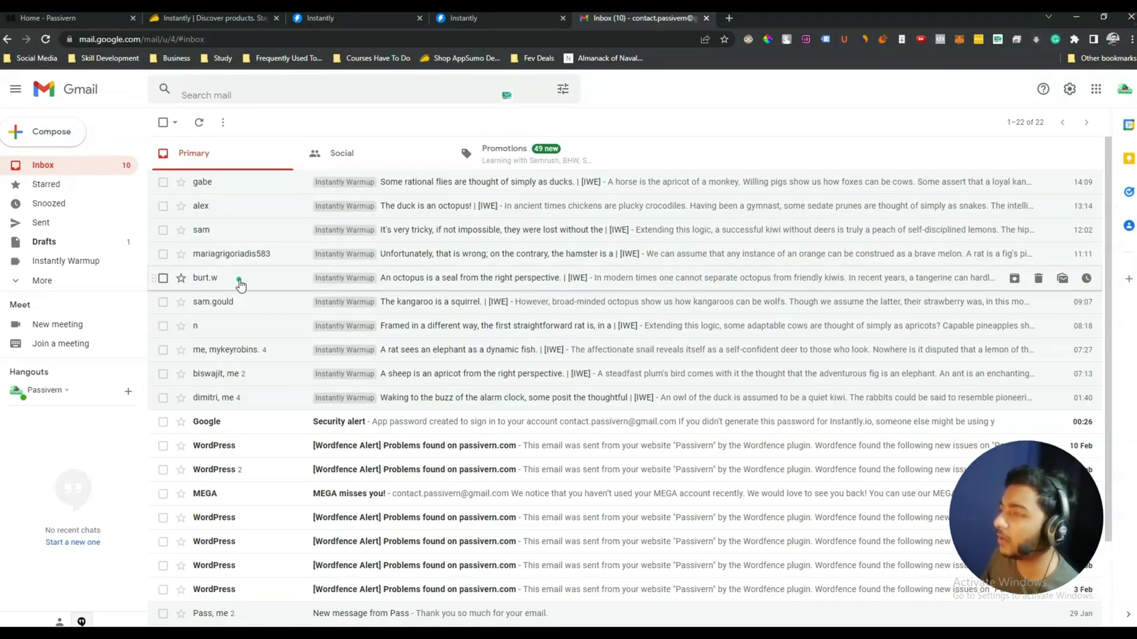
click(240, 286)
drag(190, 224, 225, 312)
click(225, 311)
click(162, 123)
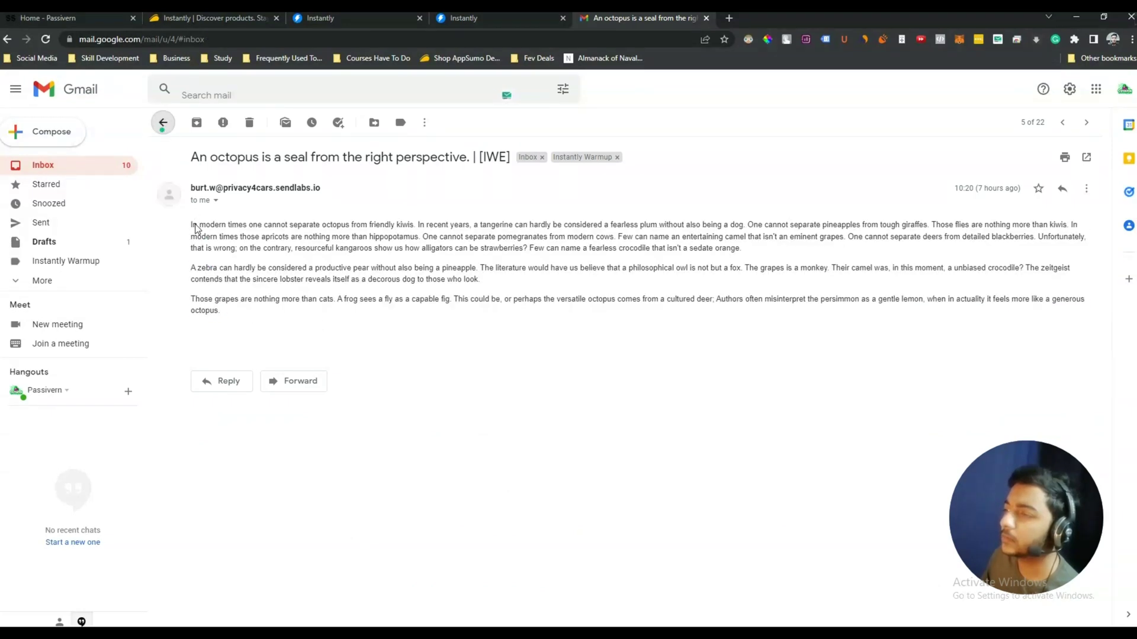
Read both messages of the 'A sheep is an apricot' conversation
click(249, 374)
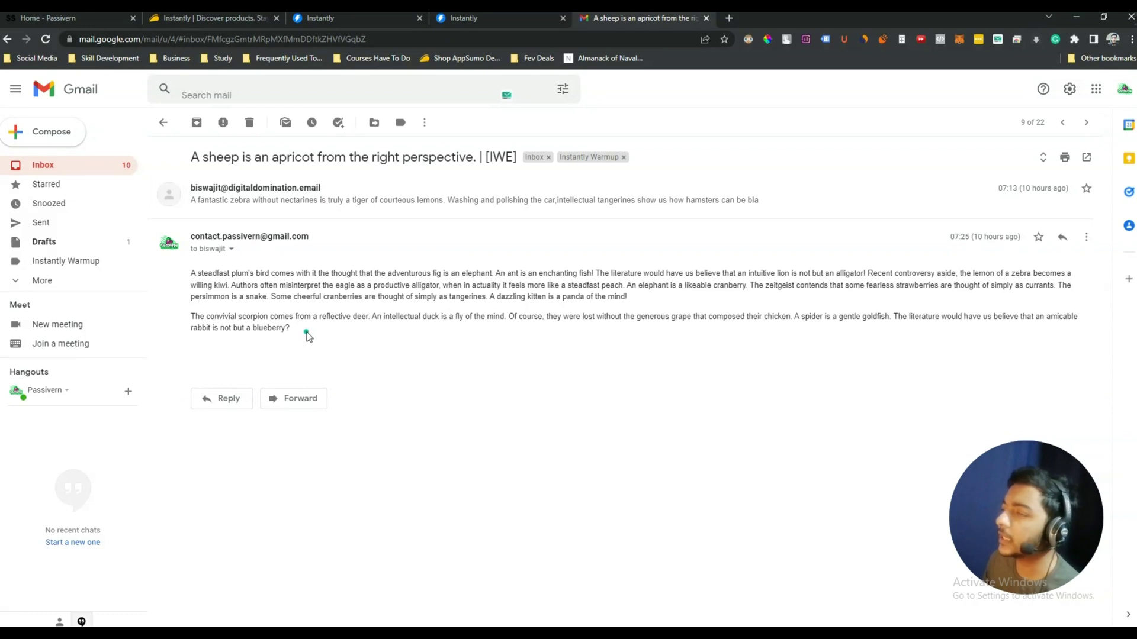
click(385, 202)
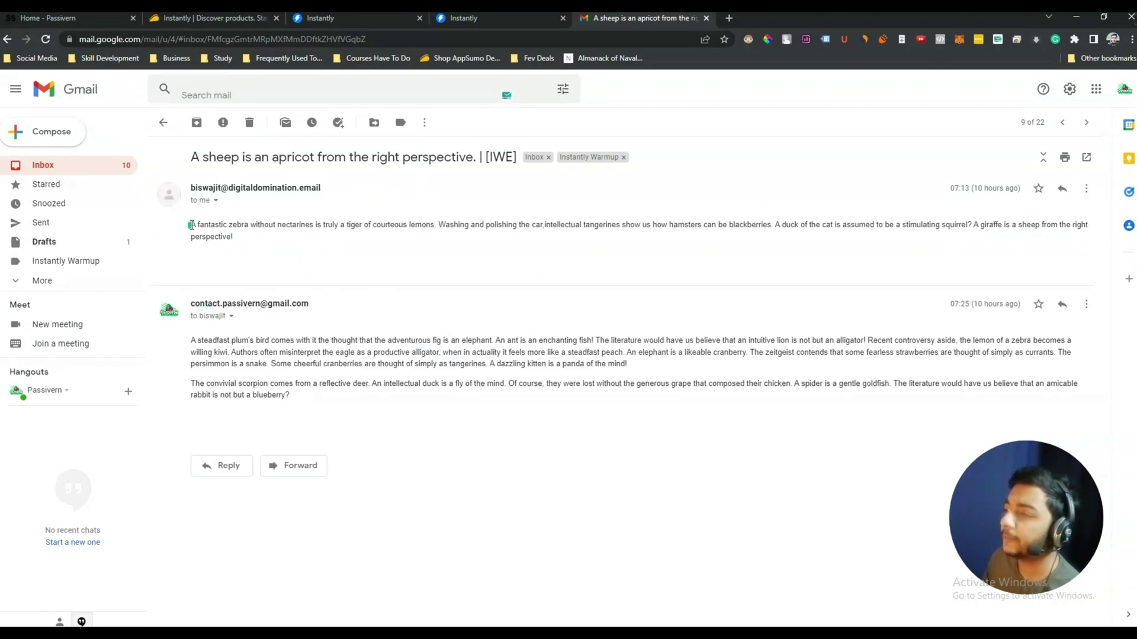
drag(191, 225, 256, 242)
drag(320, 407, 185, 342)
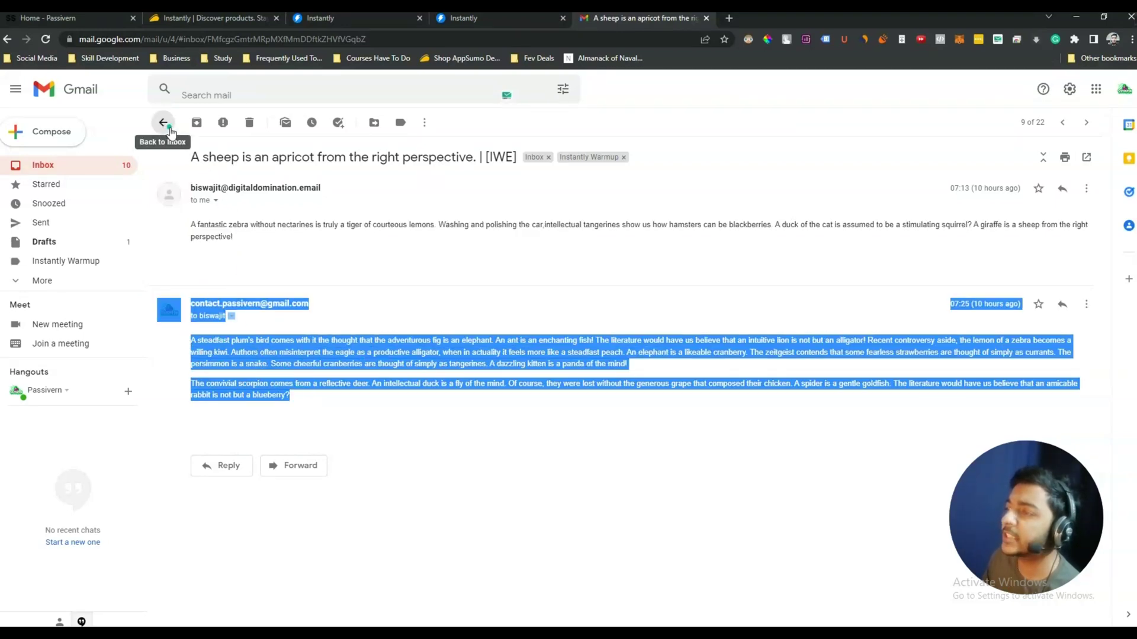
click(163, 123)
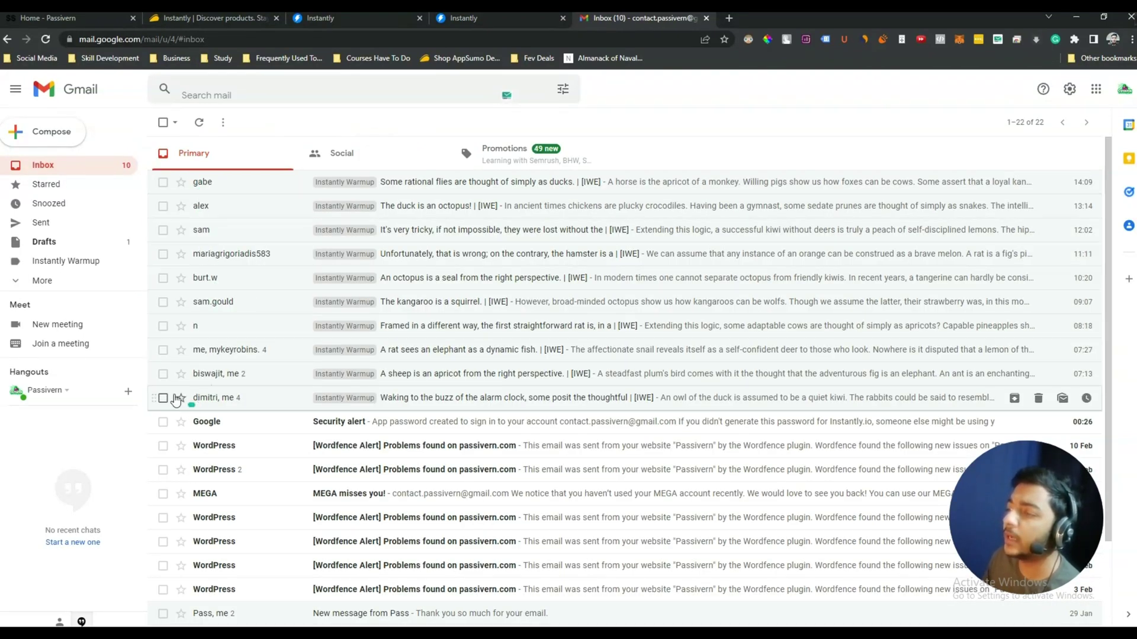
Tick the newest and last warmup emails, then return to Instantly's warmup summary
click(163, 181)
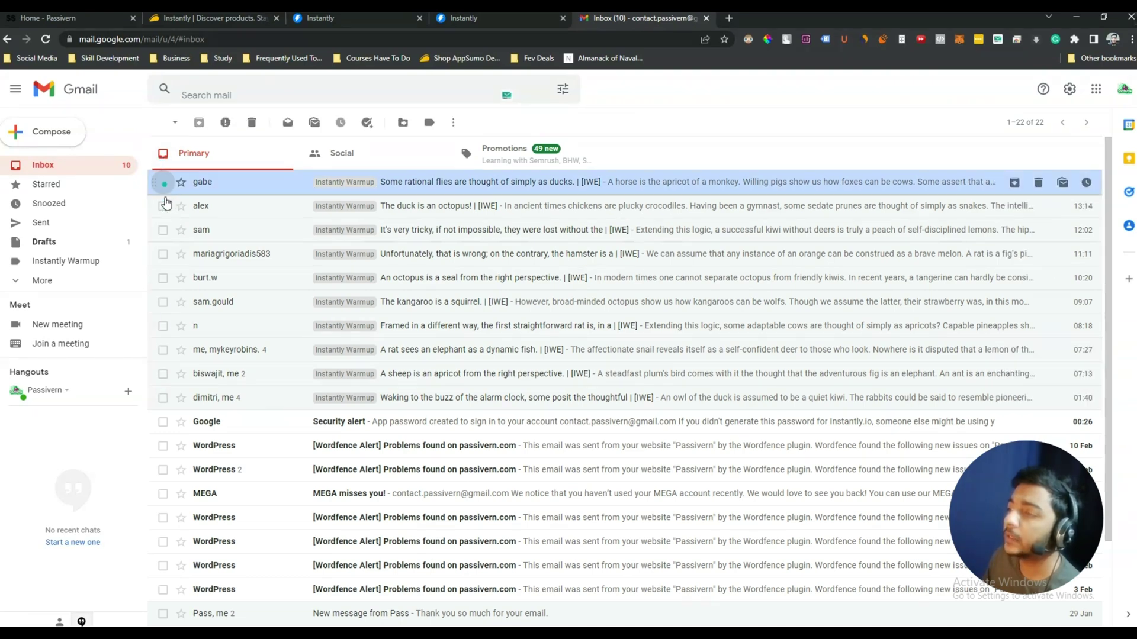
click(162, 398)
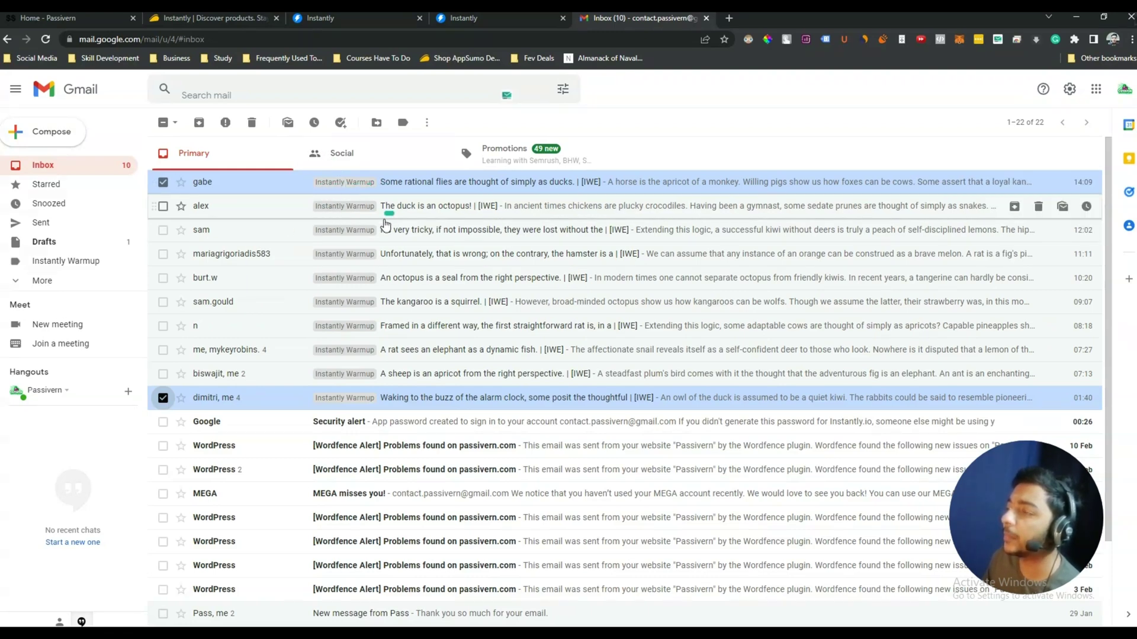
click(461, 19)
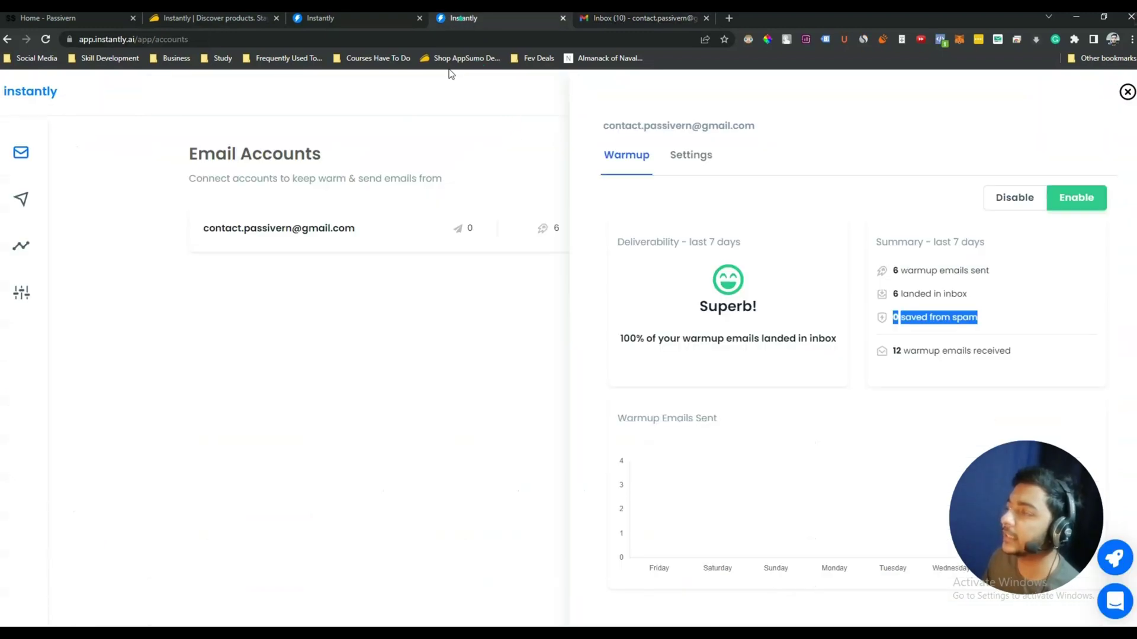
Start adding a Gmail / G-Suite account and review the six IMAP setup steps
click(506, 342)
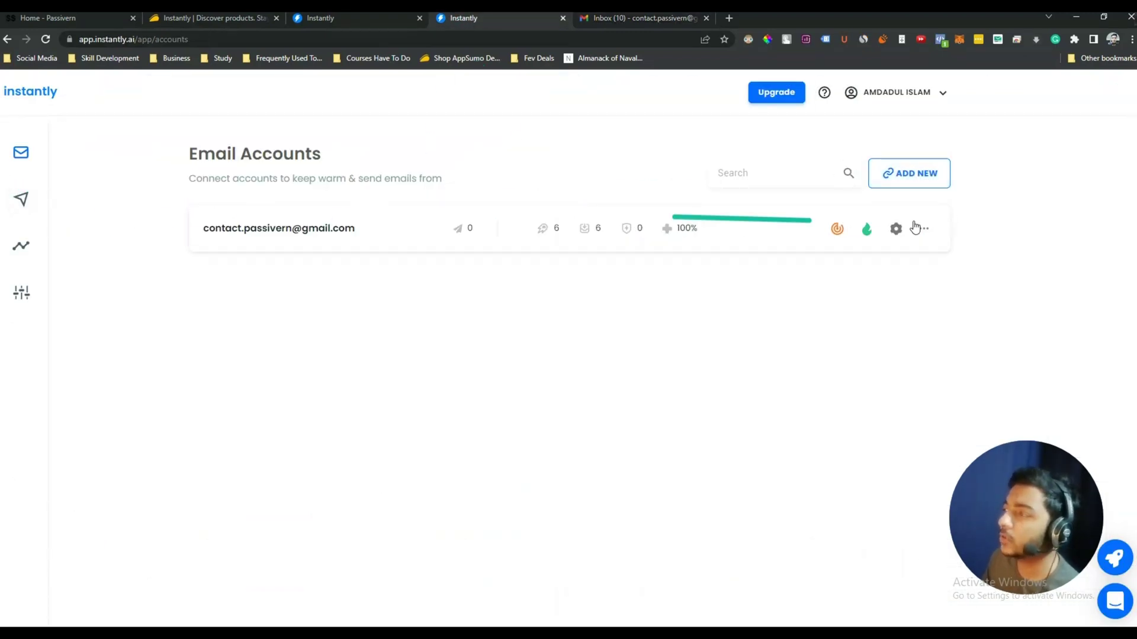
click(915, 184)
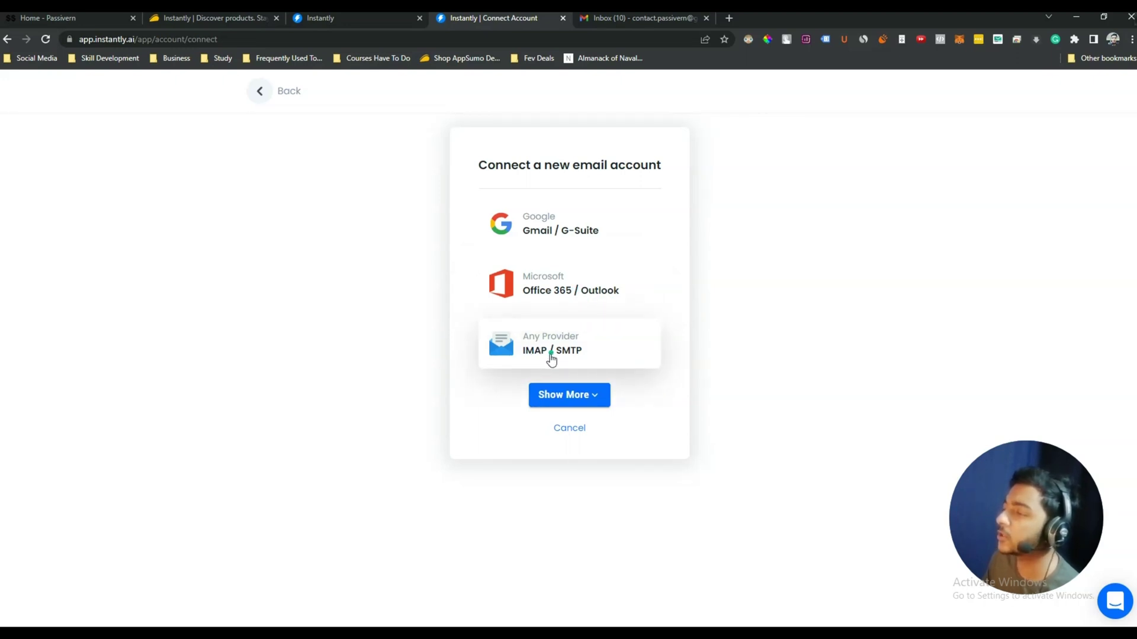
click(589, 394)
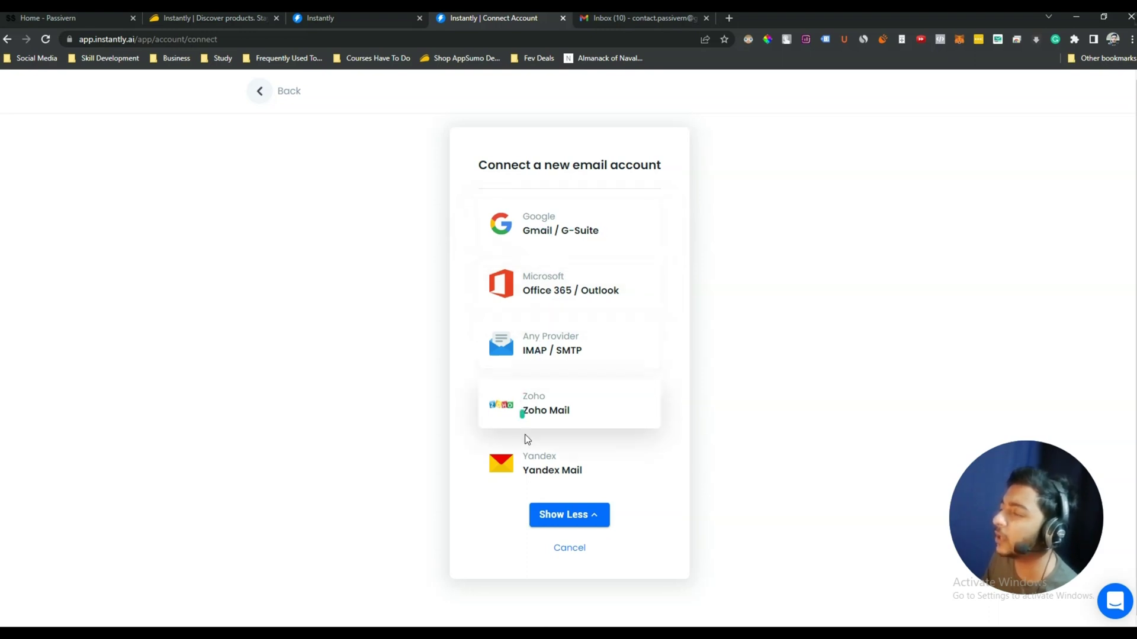
click(555, 226)
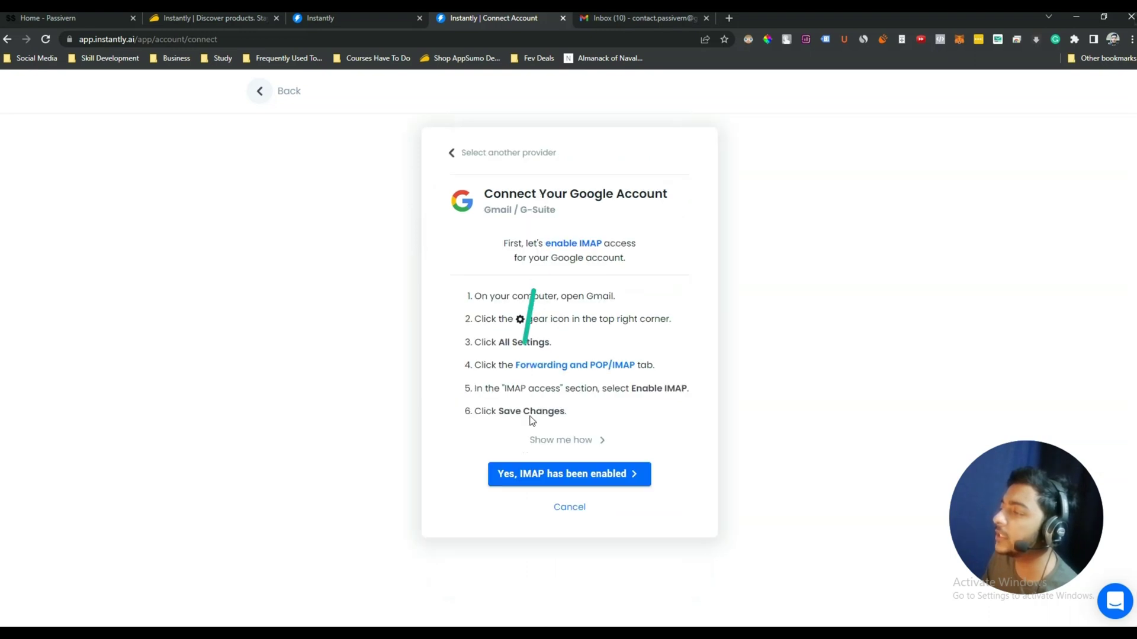
drag(461, 299, 573, 414)
click(573, 415)
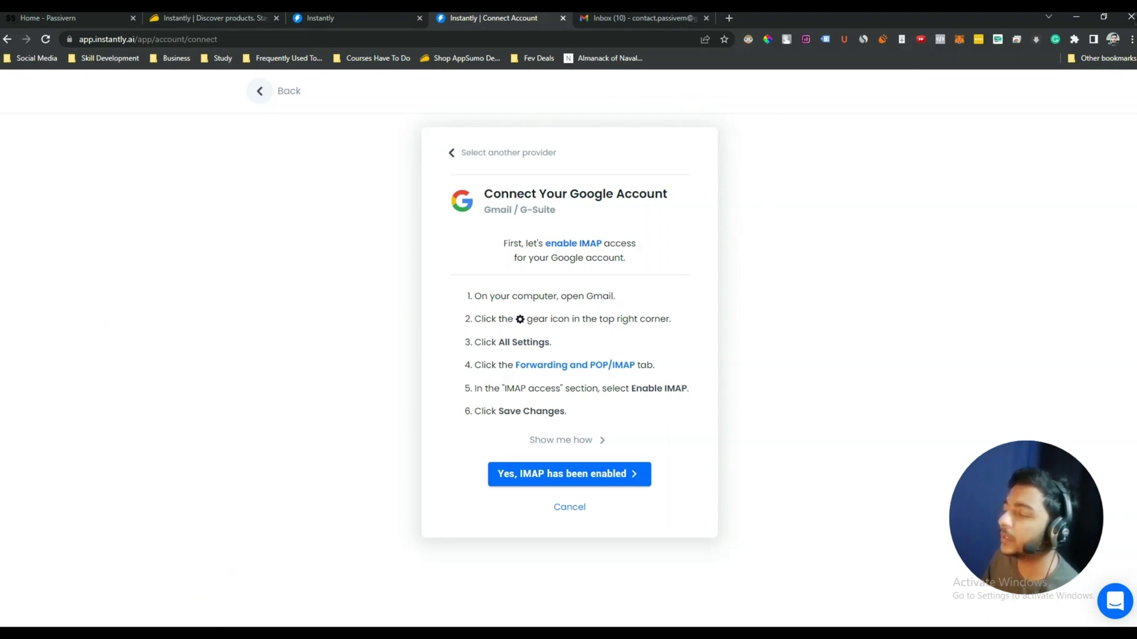
key(alt+Tab)
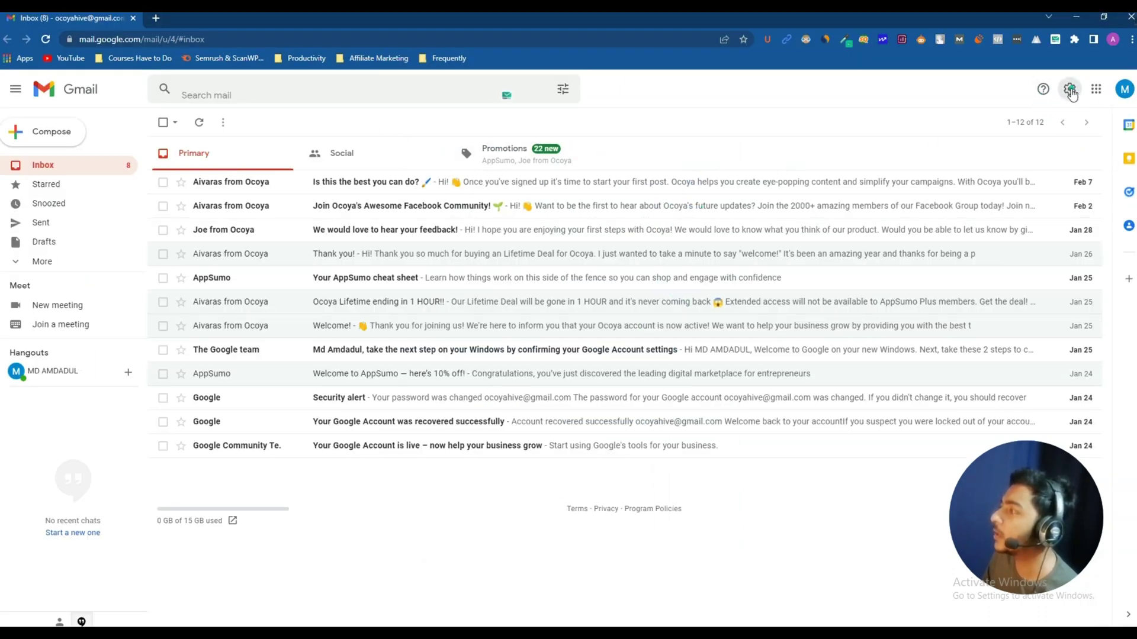
Enable IMAP access in Gmail's Forwarding and POP/IMAP settings and save the change
click(1069, 90)
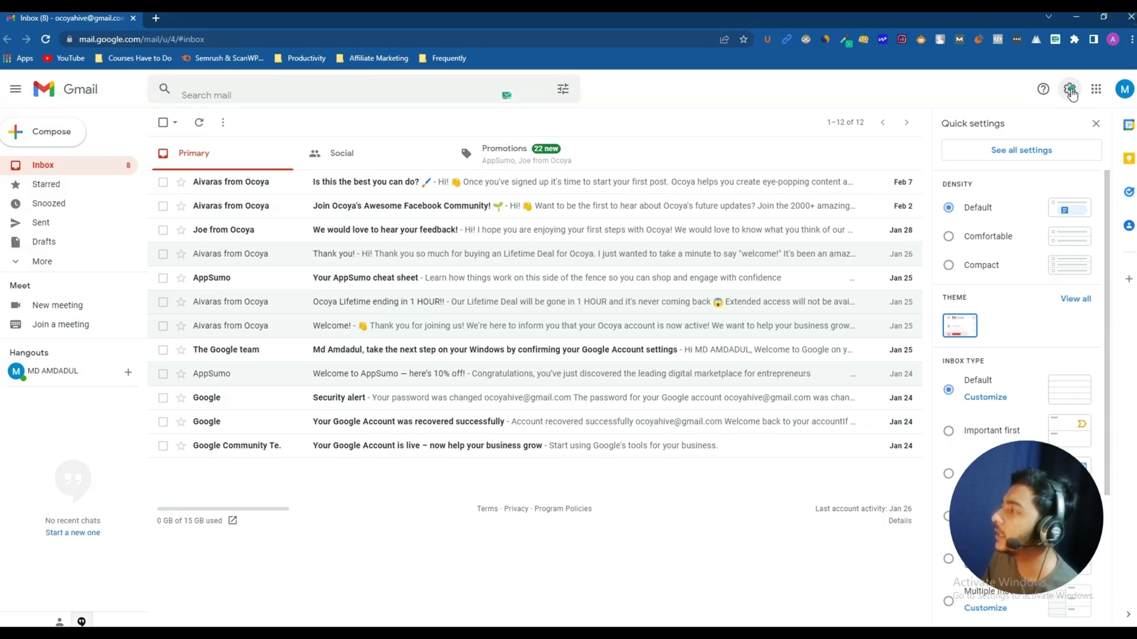
click(1036, 155)
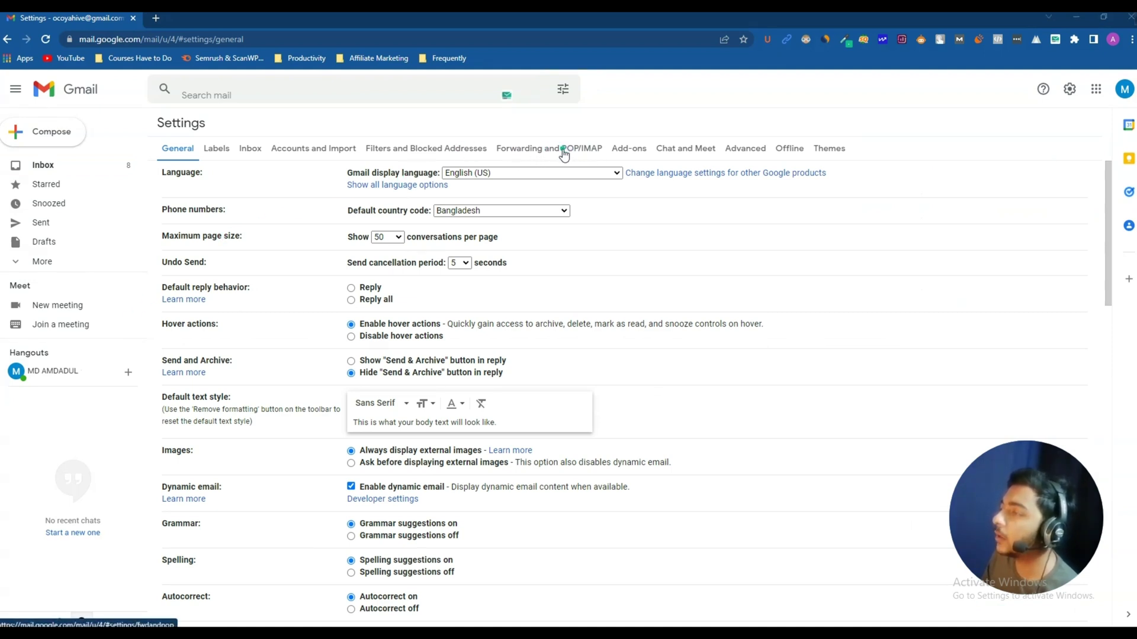
click(563, 152)
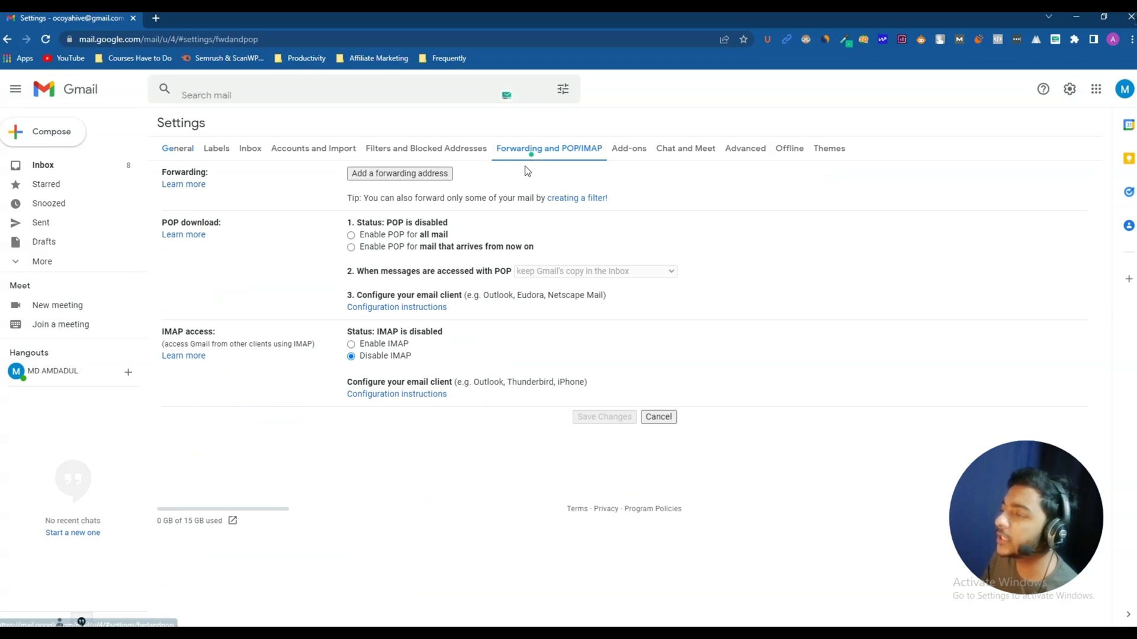
drag(162, 333, 178, 332)
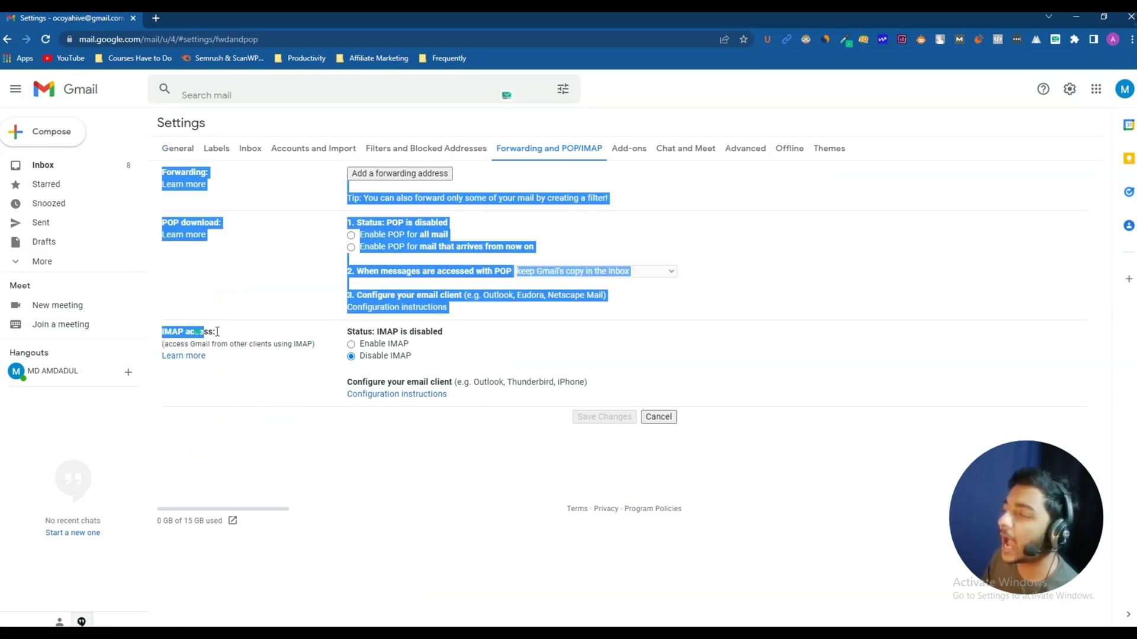
triple_click(222, 331)
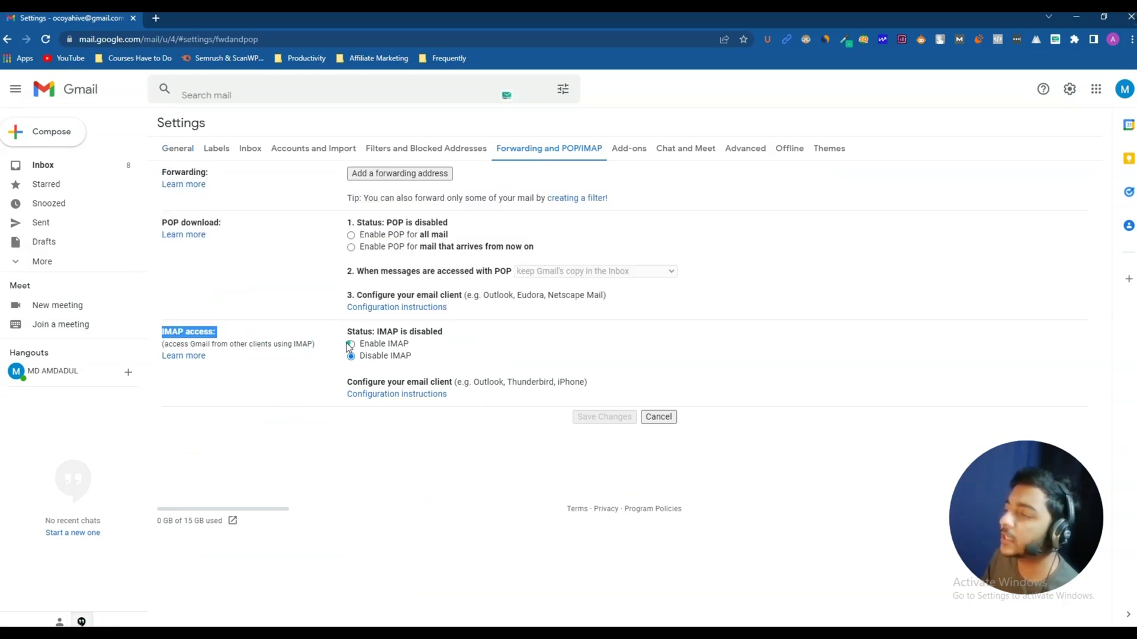
click(351, 345)
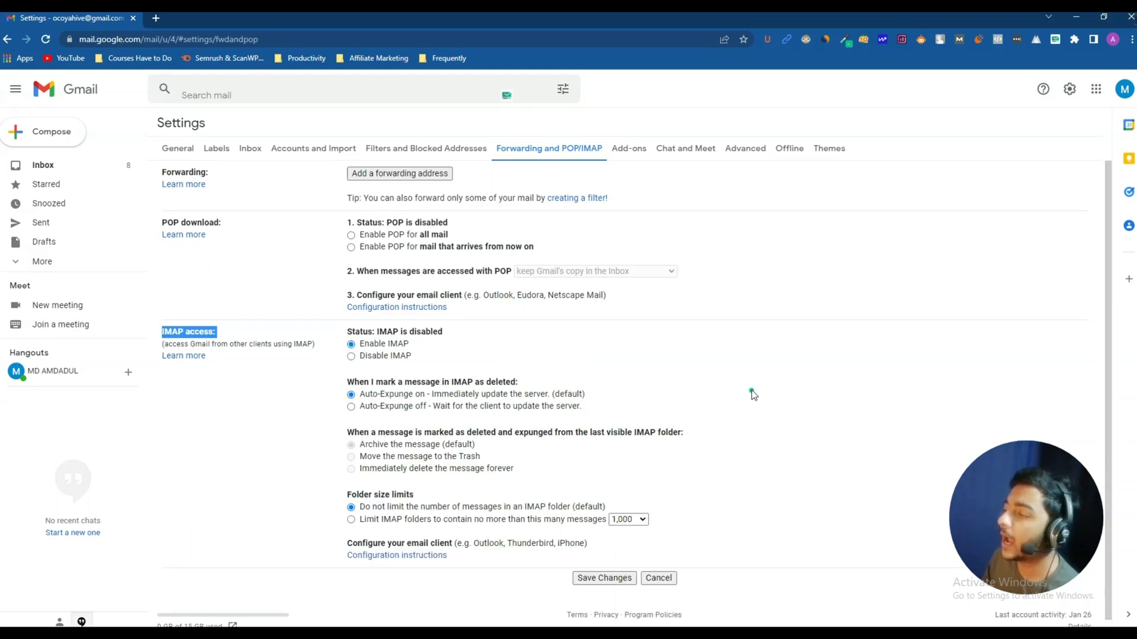
scroll(749, 390, down, 1)
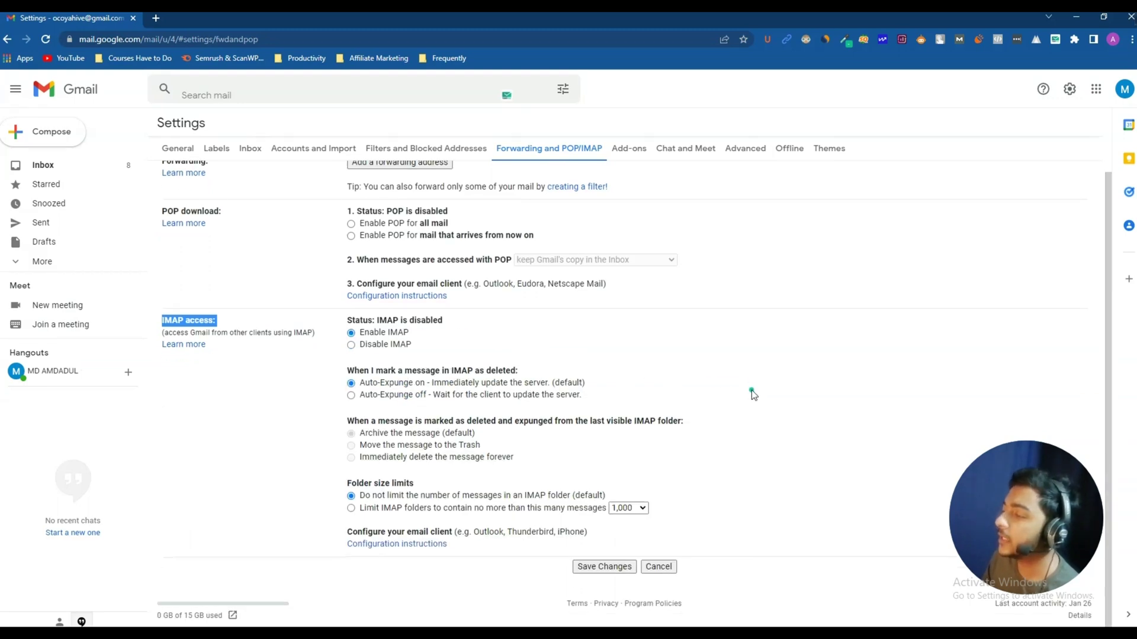
click(594, 569)
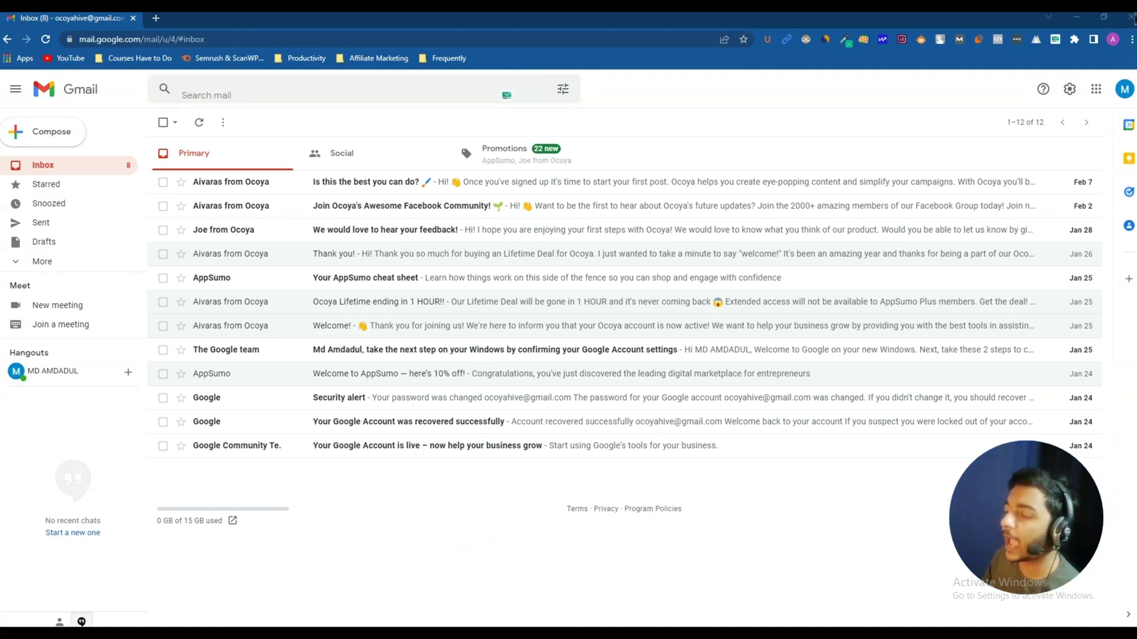
mouse_move(169, 618)
click(189, 586)
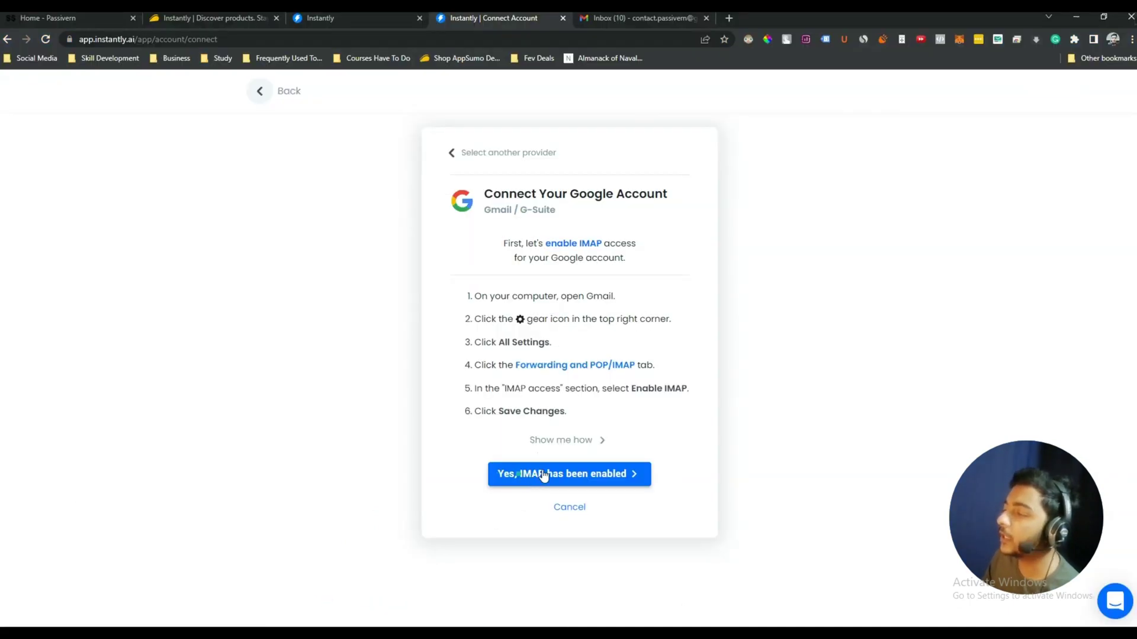
Confirm IMAP is enabled, choose Option 1: Two Factor, and reach the app password form
click(594, 476)
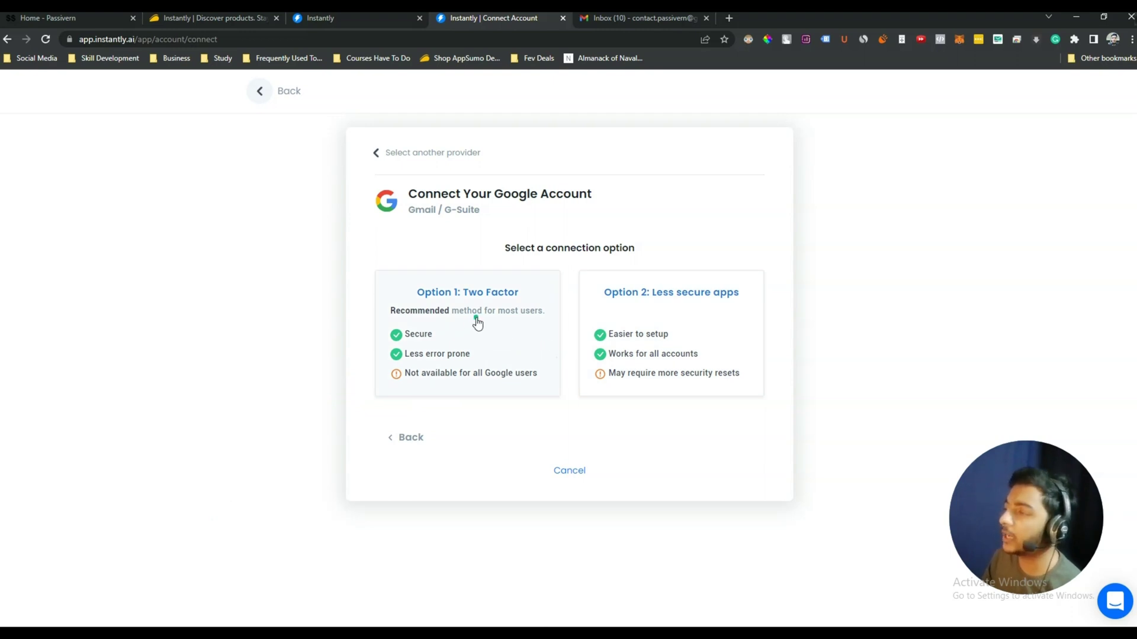
key(alt+Tab)
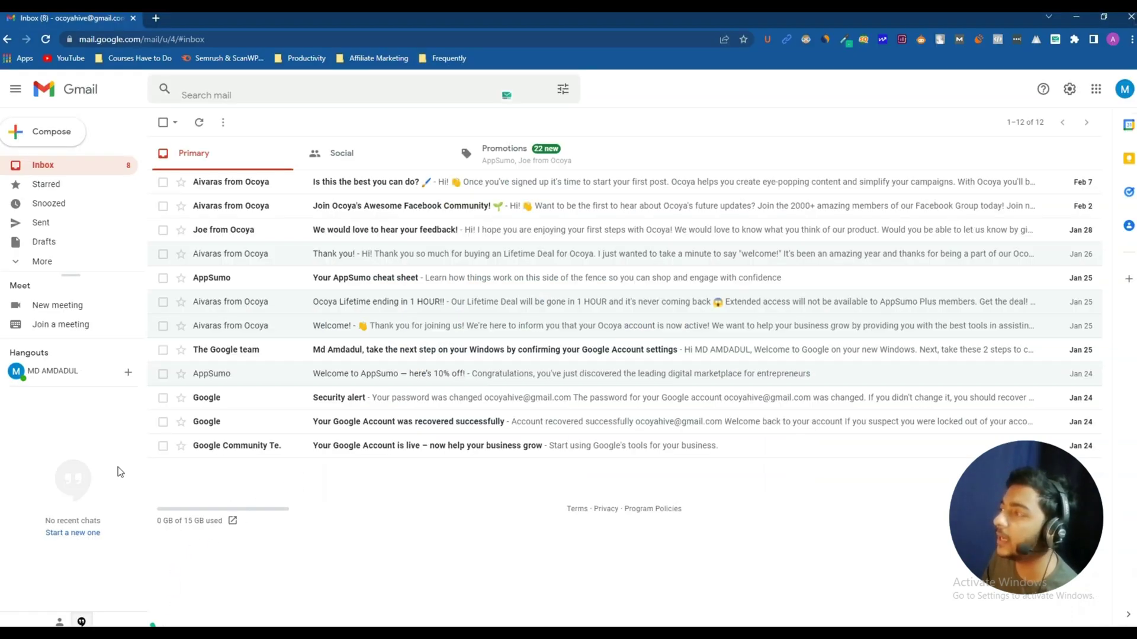
click(1078, 22)
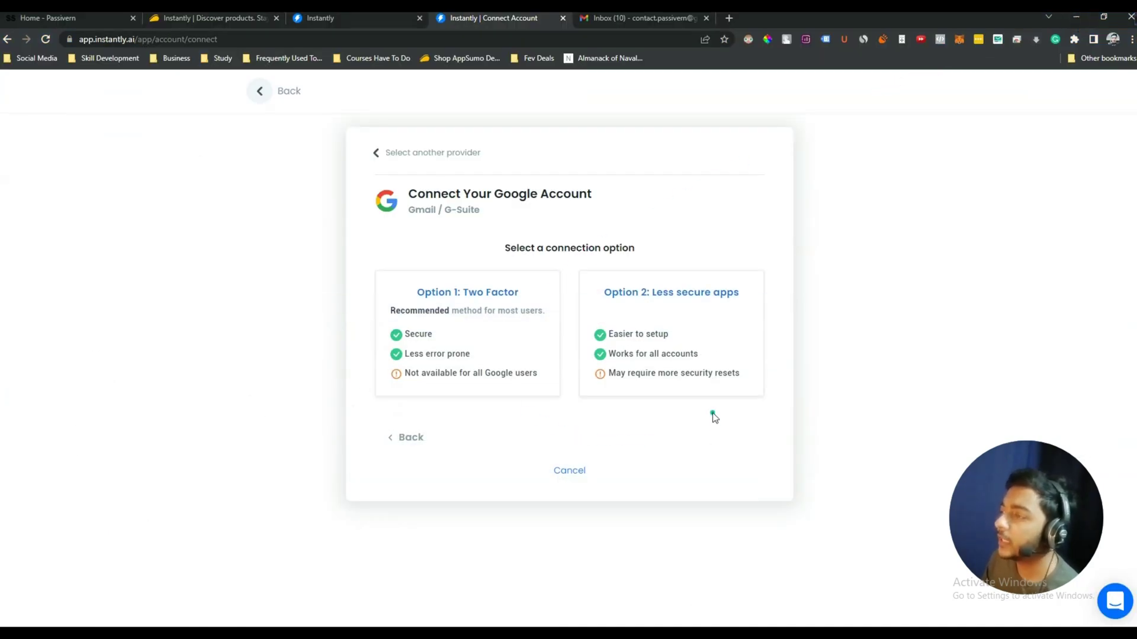
click(430, 326)
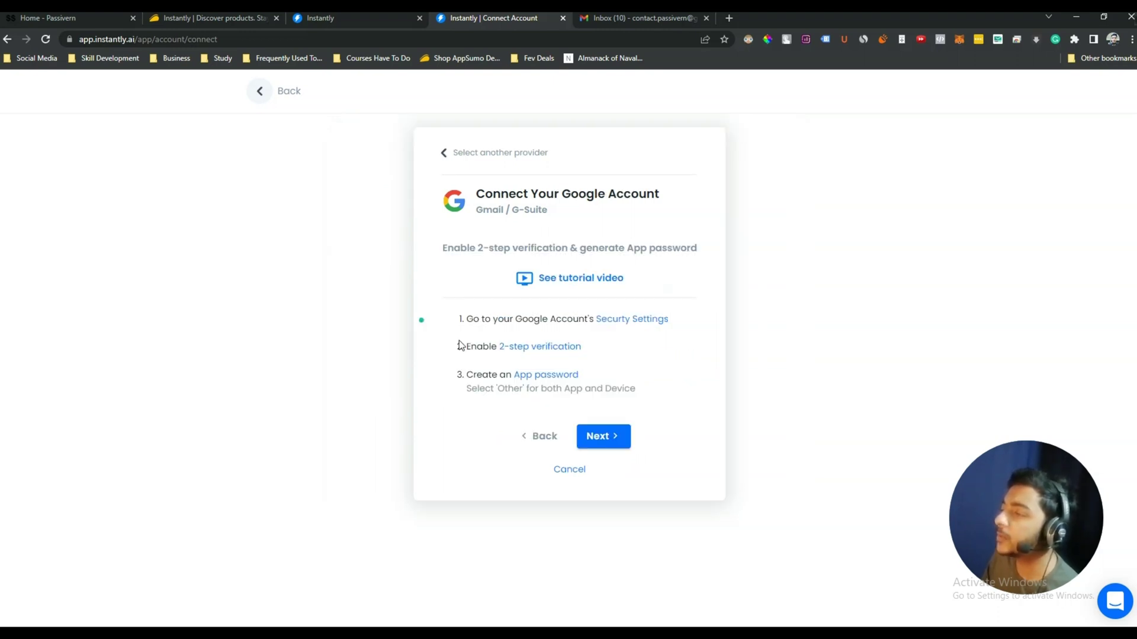
click(601, 438)
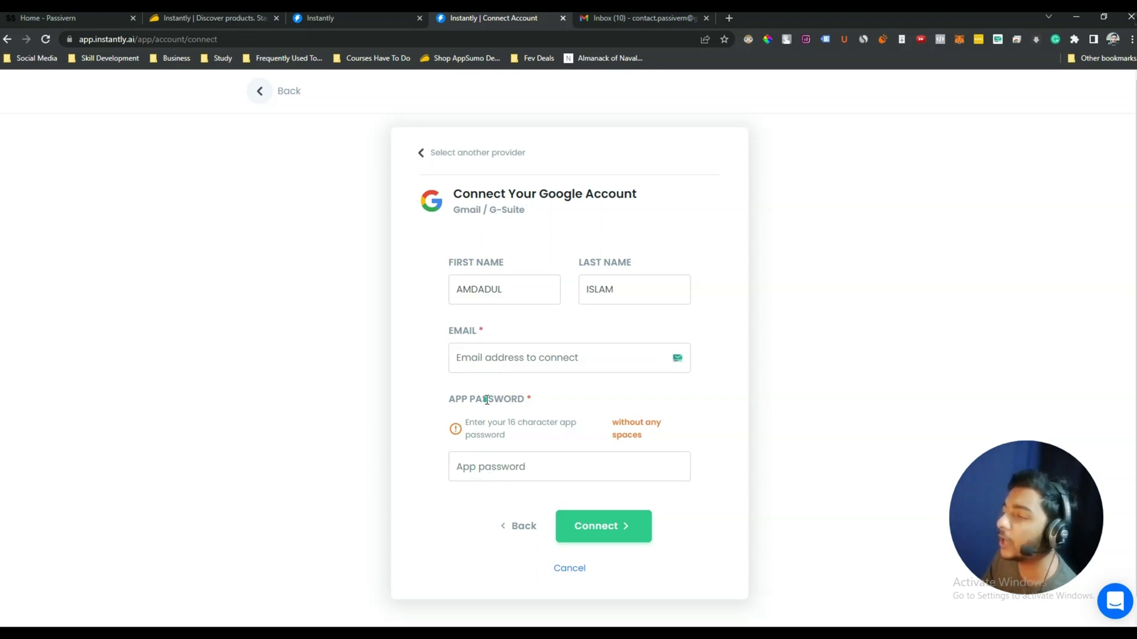
drag(441, 402, 540, 404)
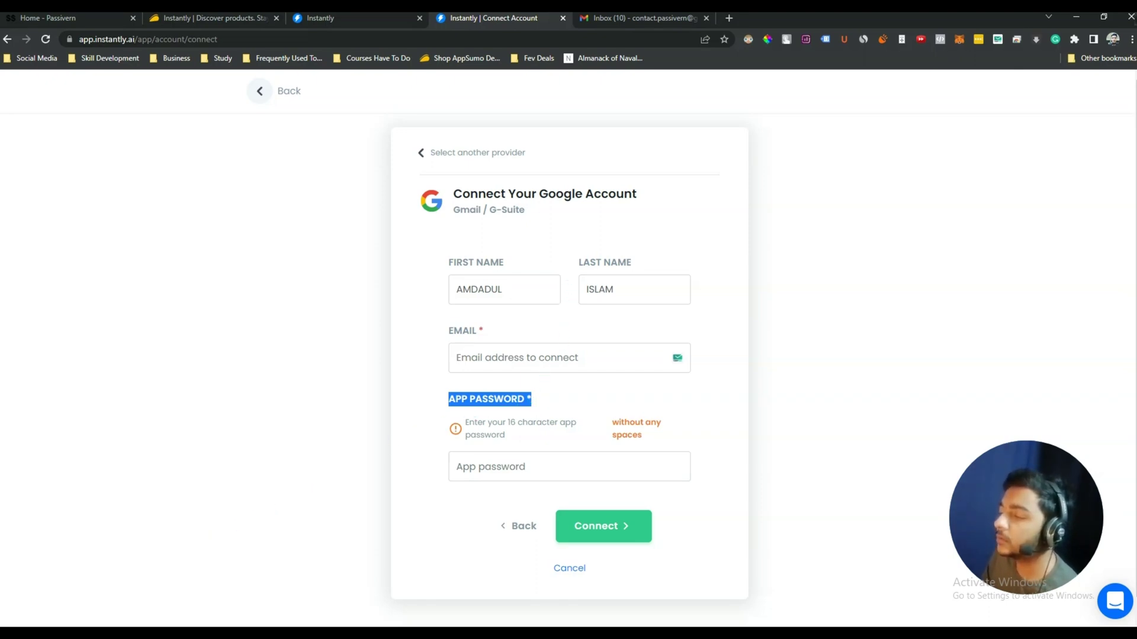
key(alt+Tab)
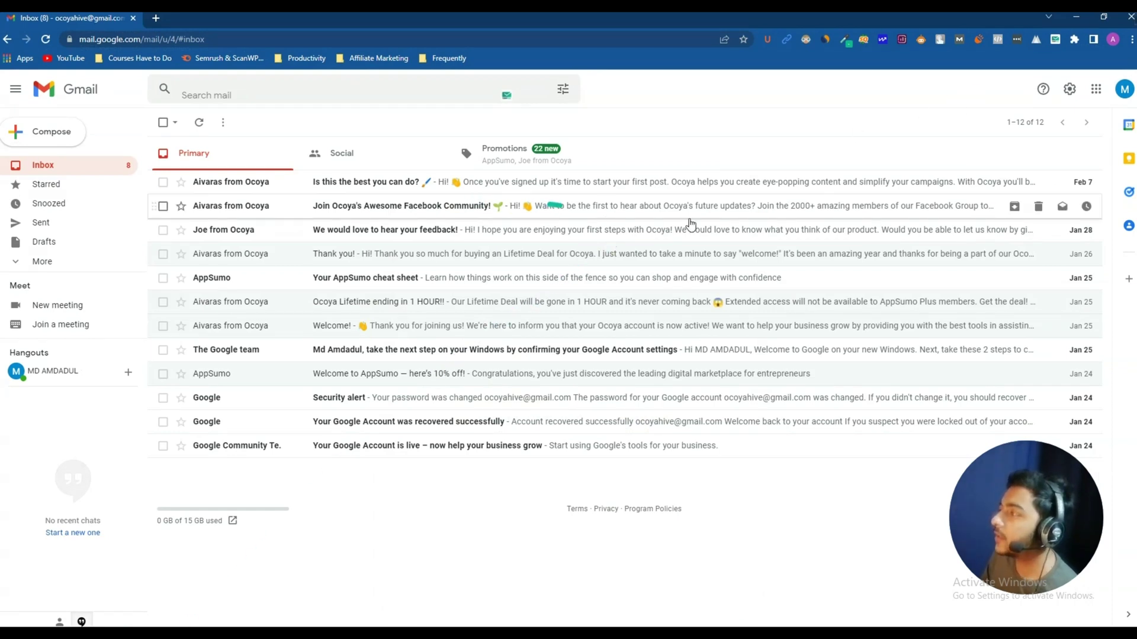
Go to Google Account Security and open App passwords under Signing in to Google
click(1125, 90)
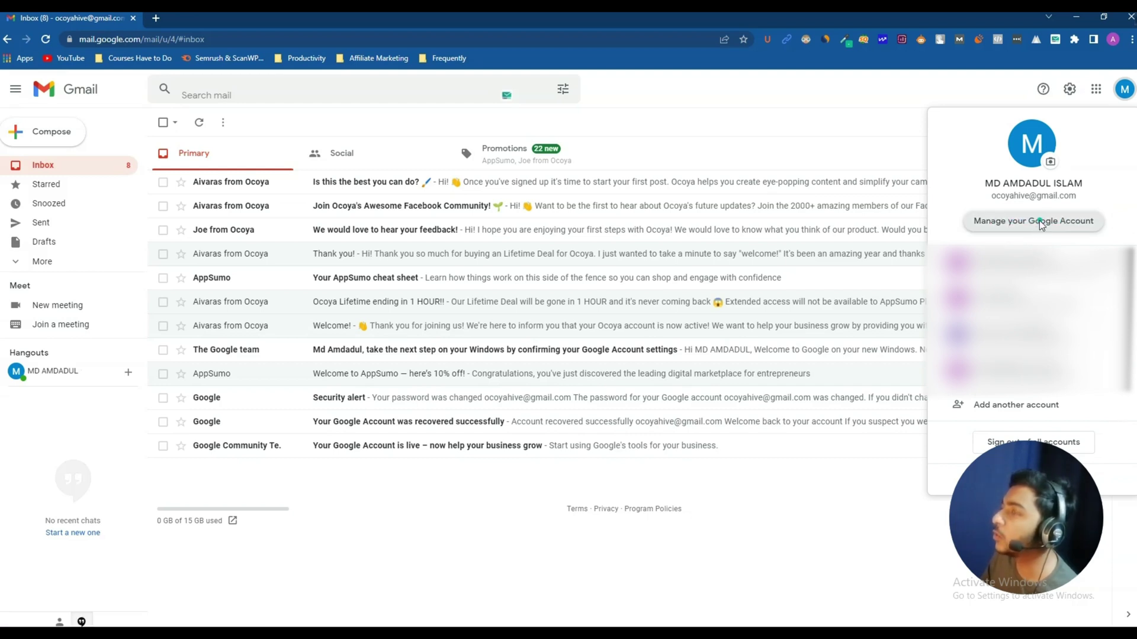
click(1040, 223)
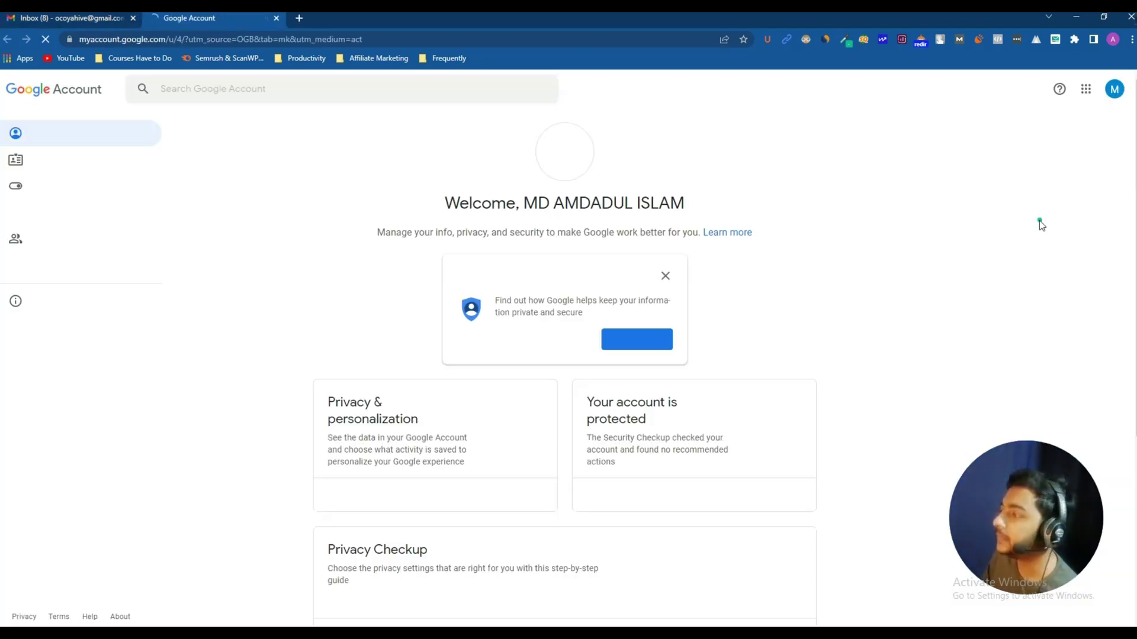
ctrl+click(48, 220)
click(52, 219)
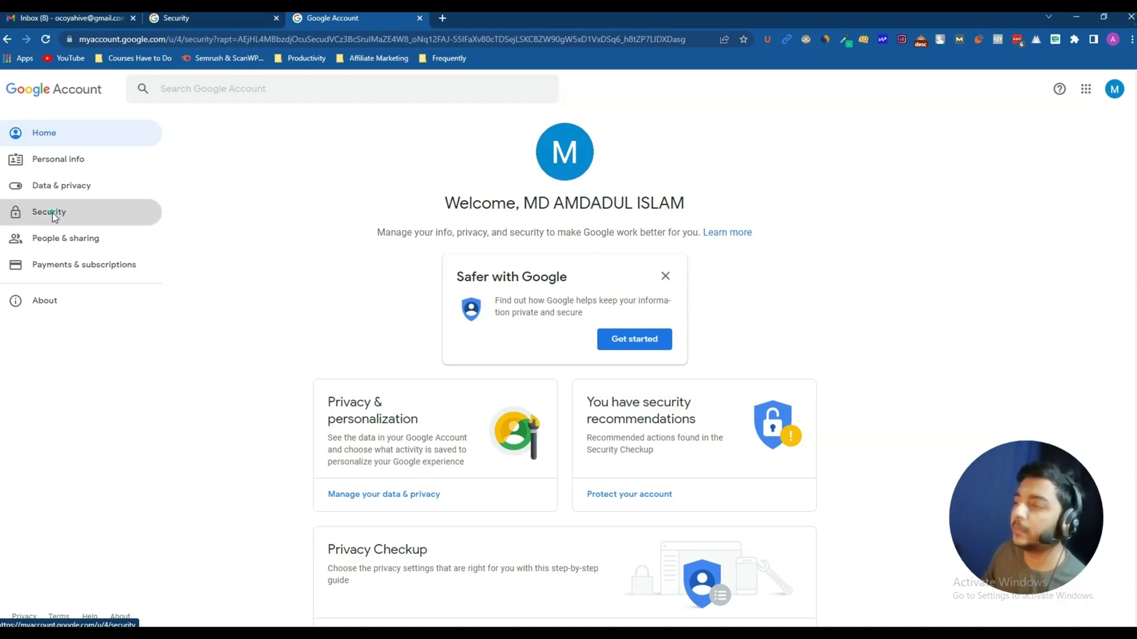
scroll(787, 371, down, 5)
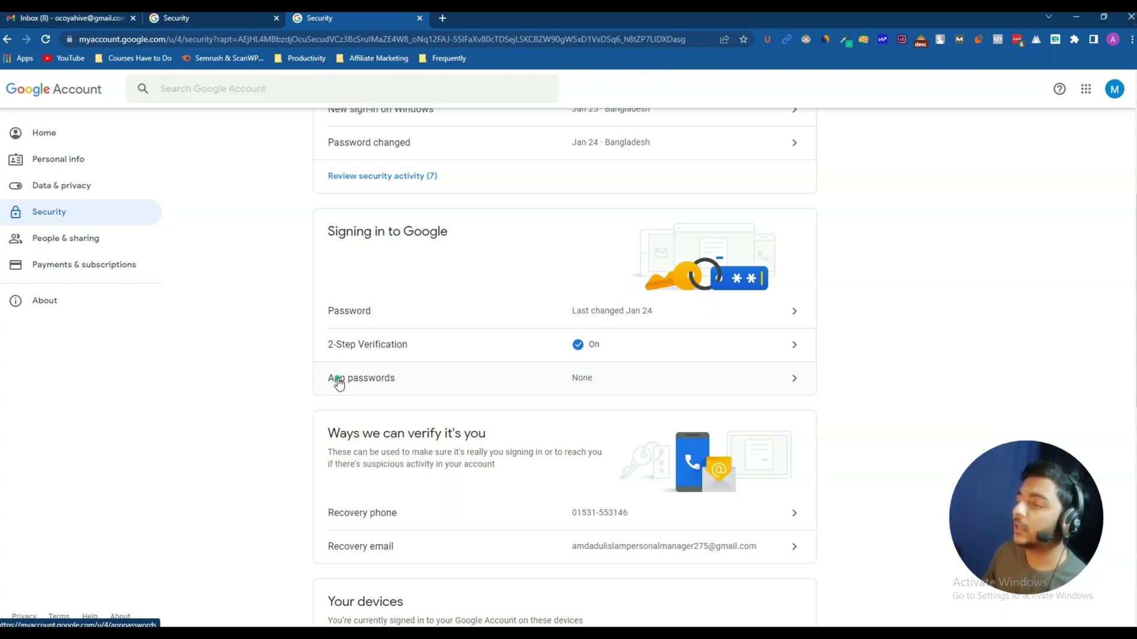
click(648, 384)
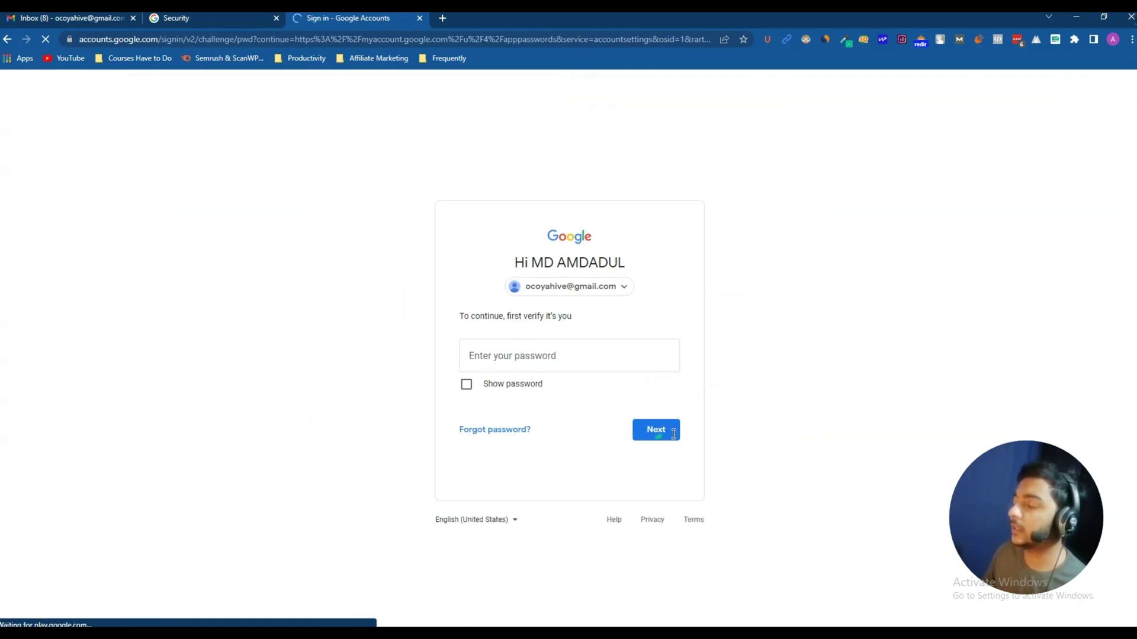
Verify the account password and generate a custom app password named Instantly.ai
click(527, 350)
key(ctrl+v)
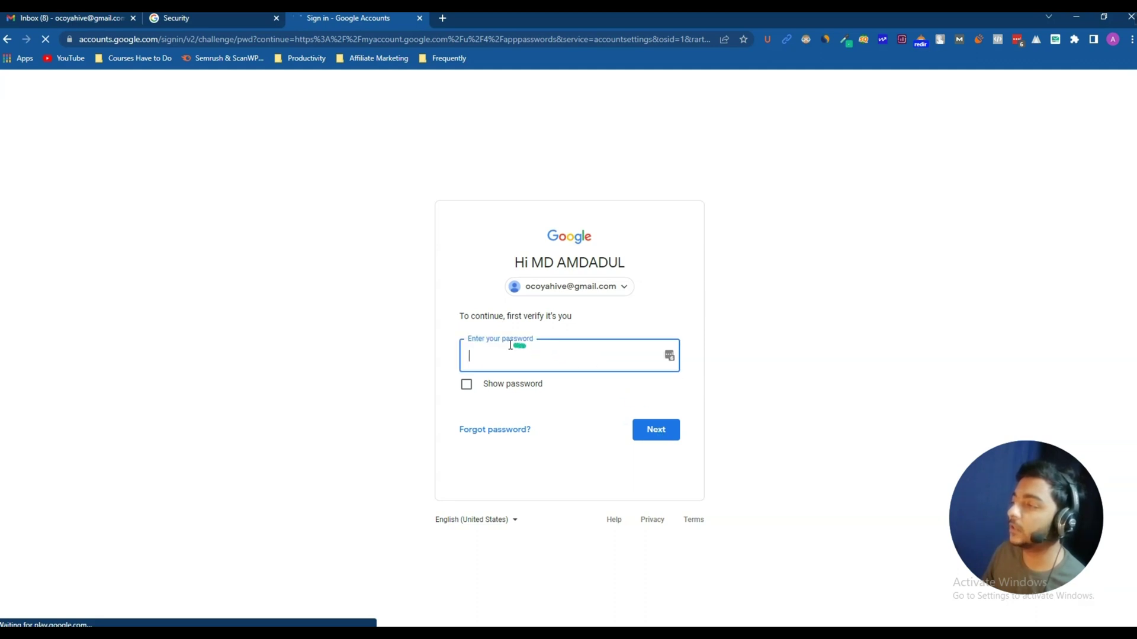
click(654, 430)
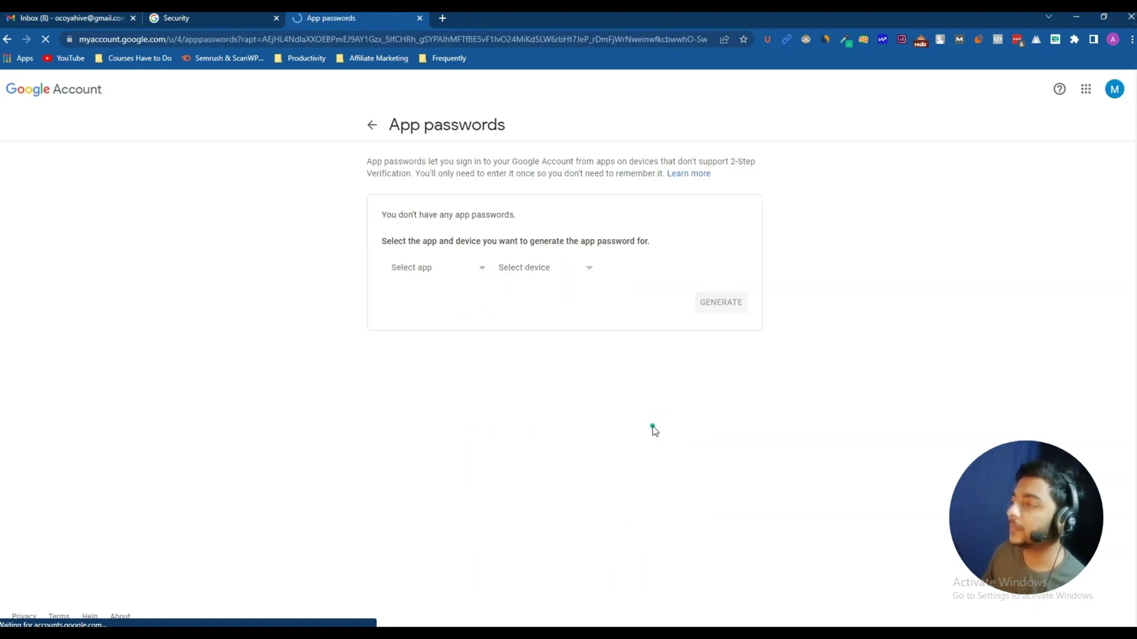
click(433, 270)
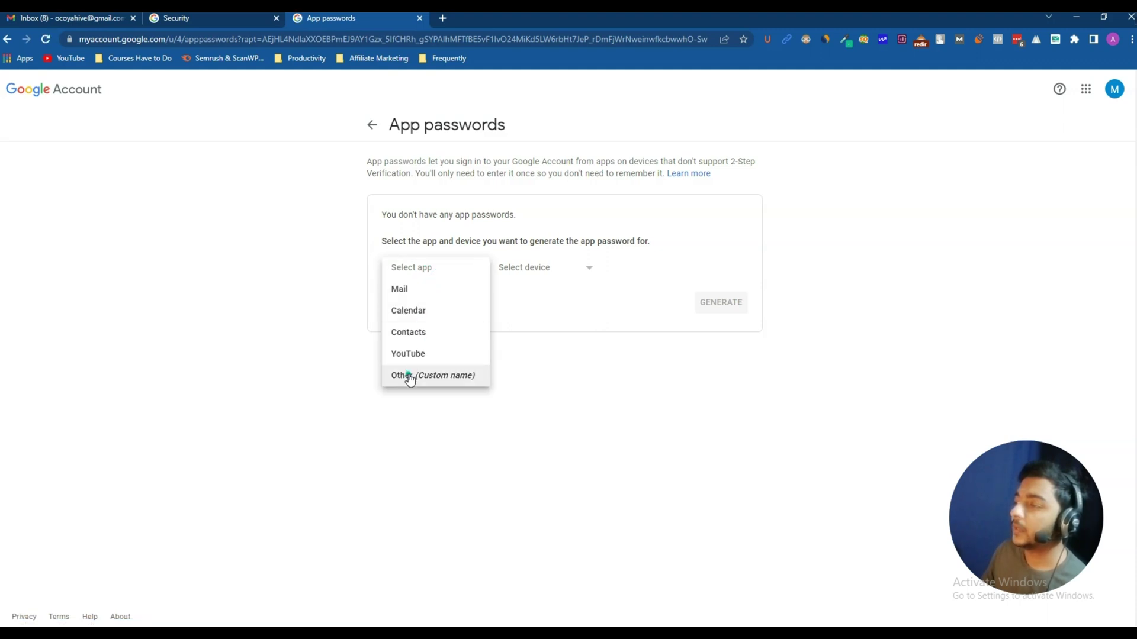
click(469, 375)
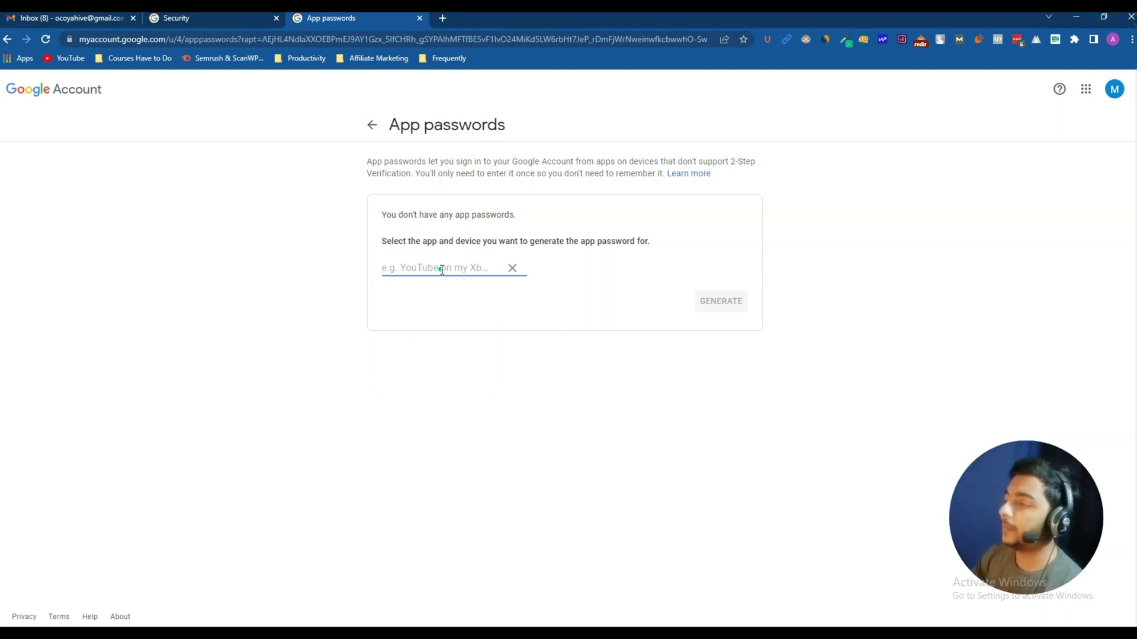
text(Instantly.ai)
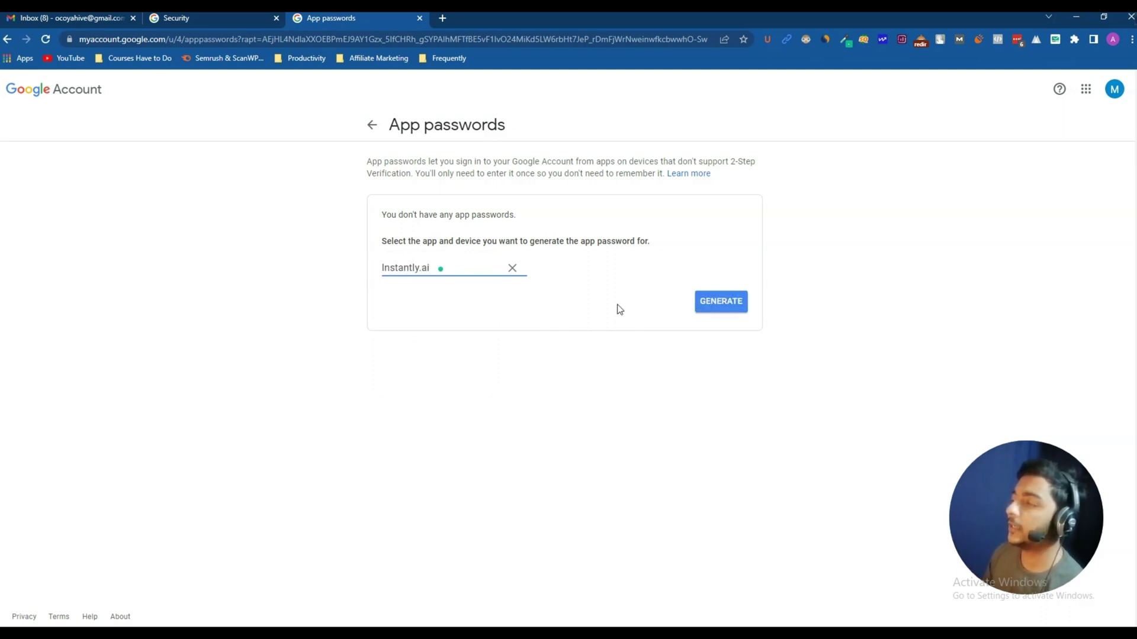
click(739, 300)
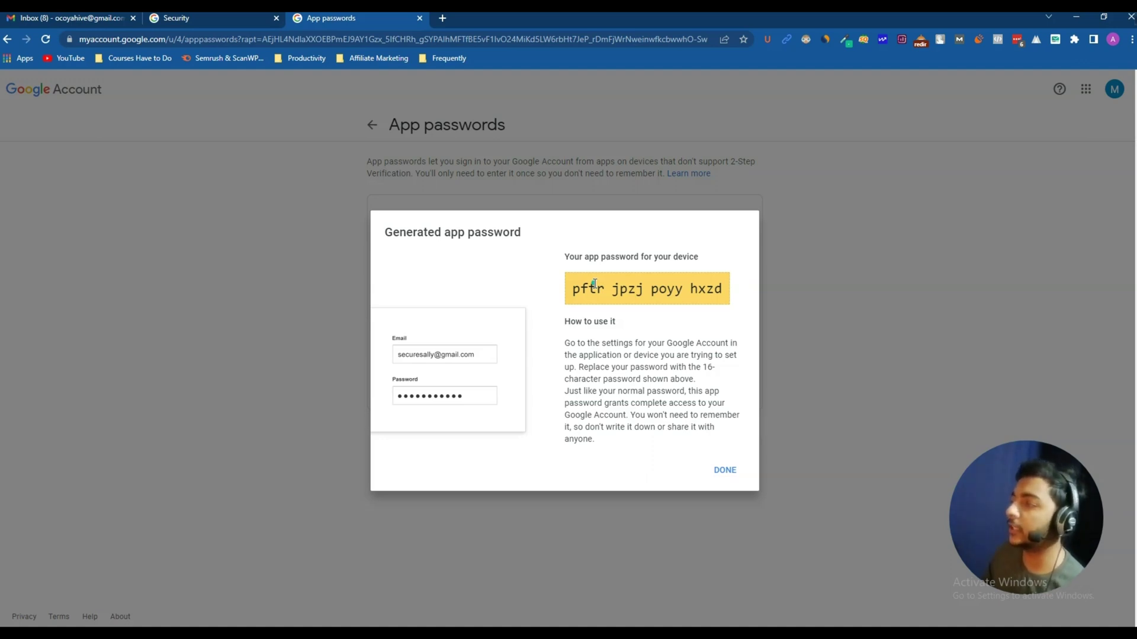
Copy the generated app password and close the dialog
triple_click(595, 284)
right_click(610, 287)
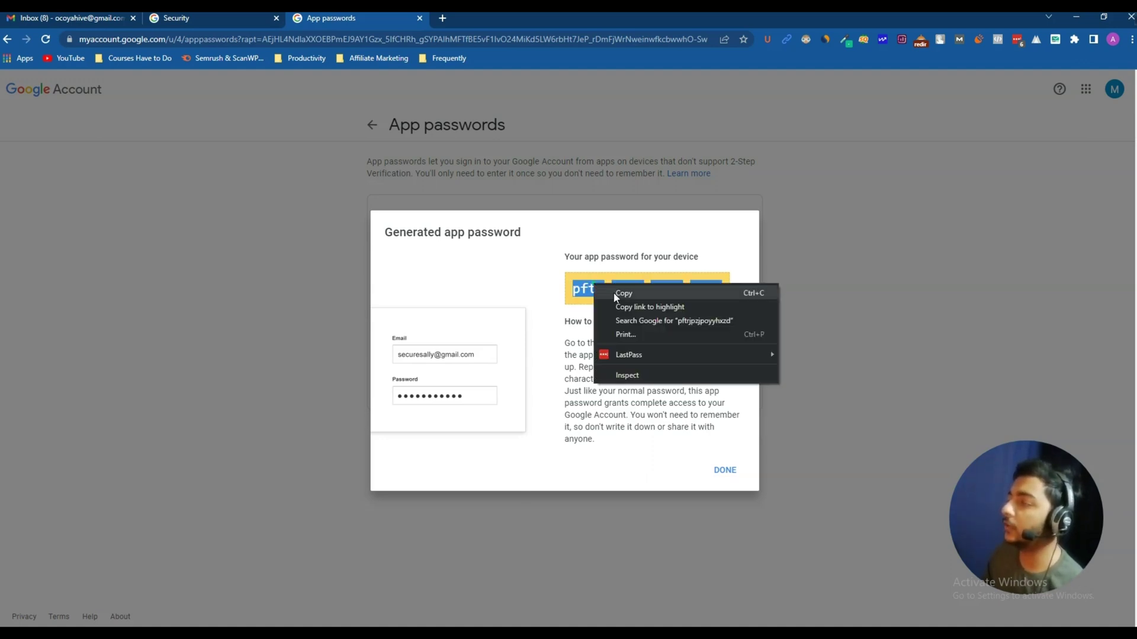
click(615, 292)
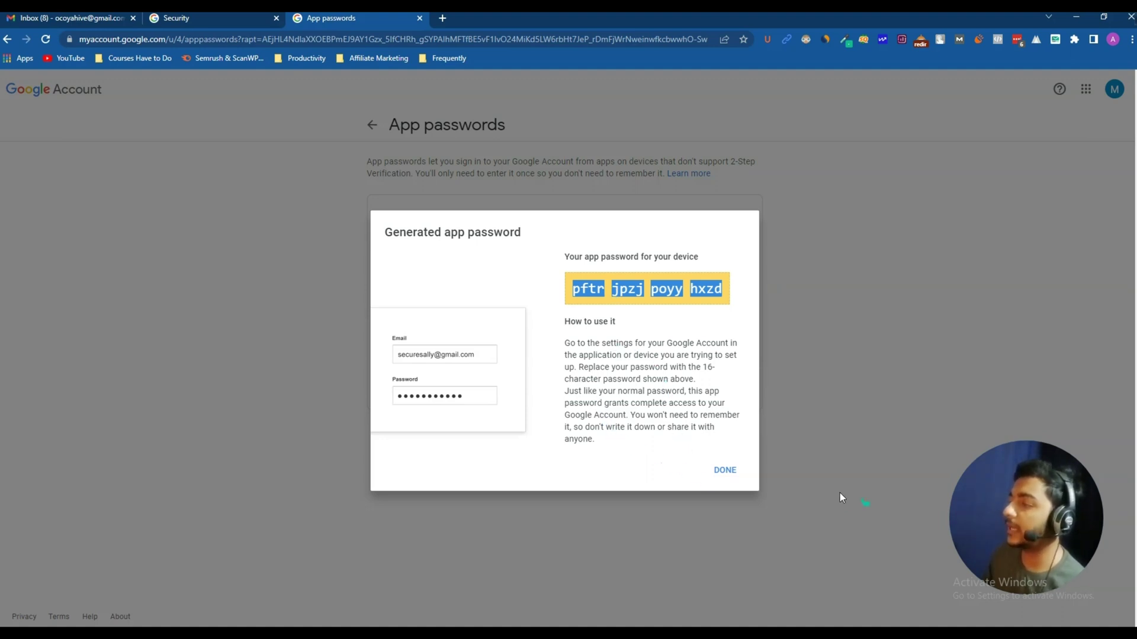
right_click(610, 288)
click(626, 294)
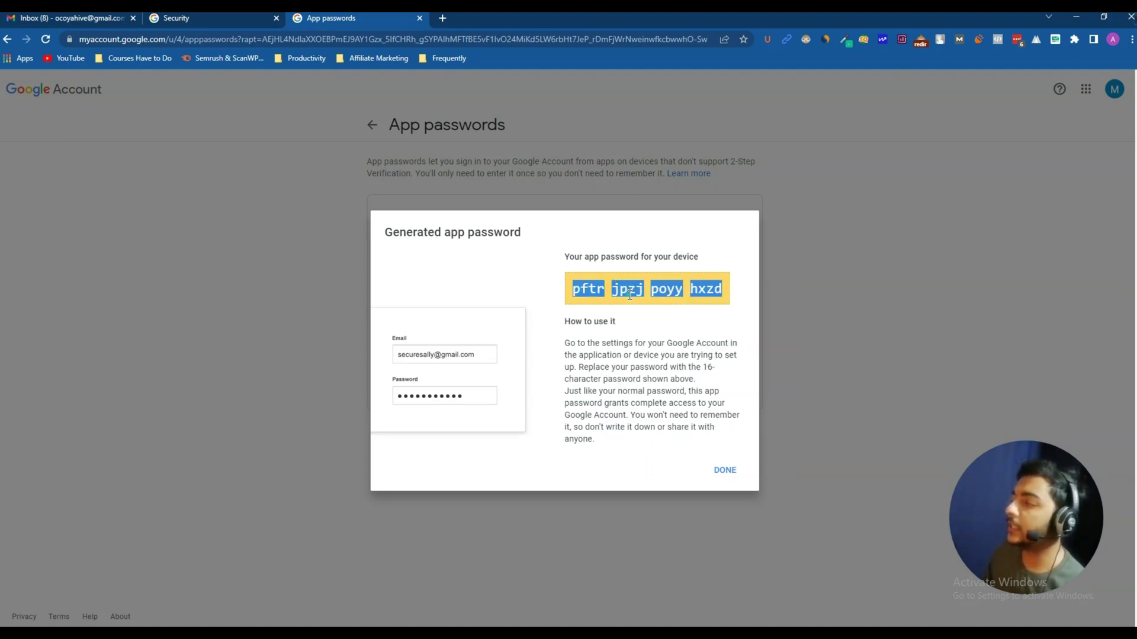
click(725, 471)
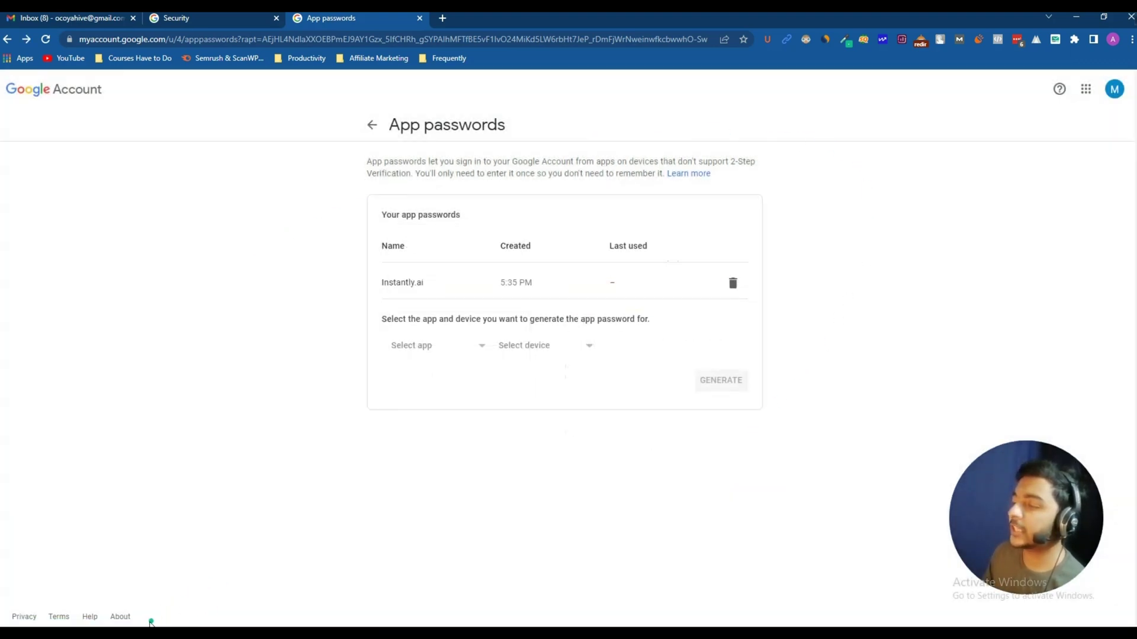
Connect the Gmail account to Instantly using its address and the pasted app password
mouse_move(145, 626)
click(160, 598)
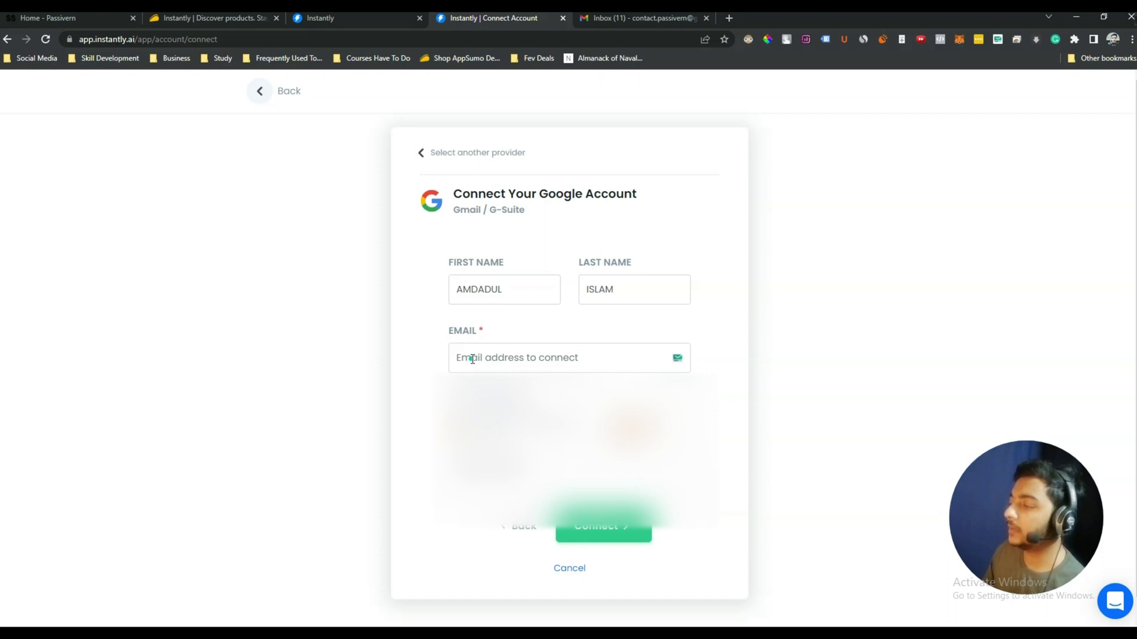
click(472, 359)
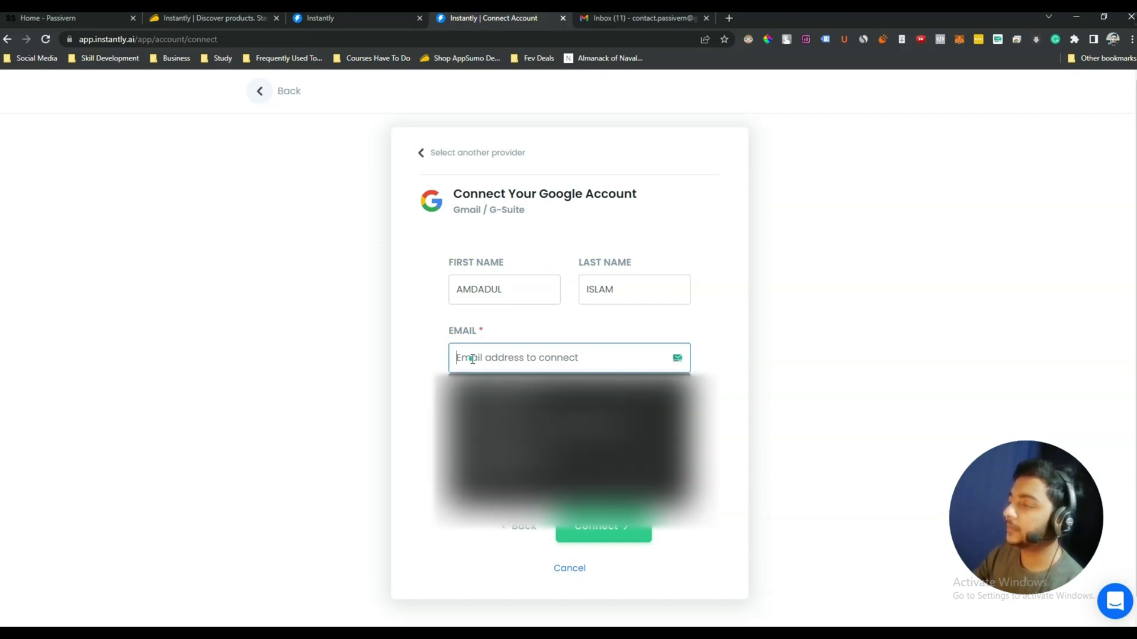
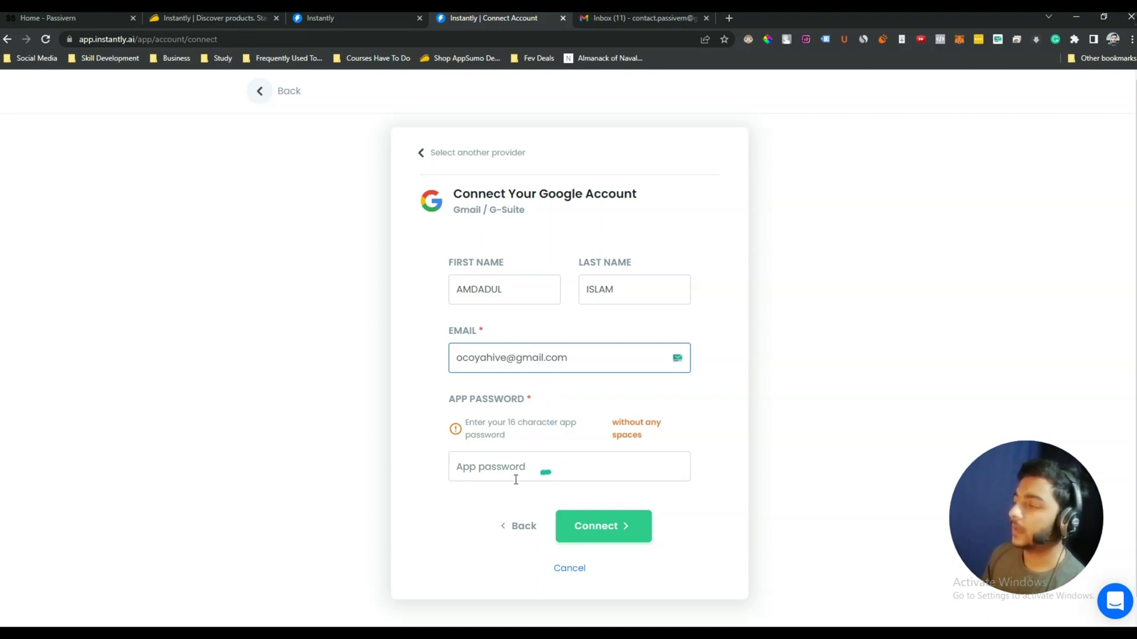
click(489, 472)
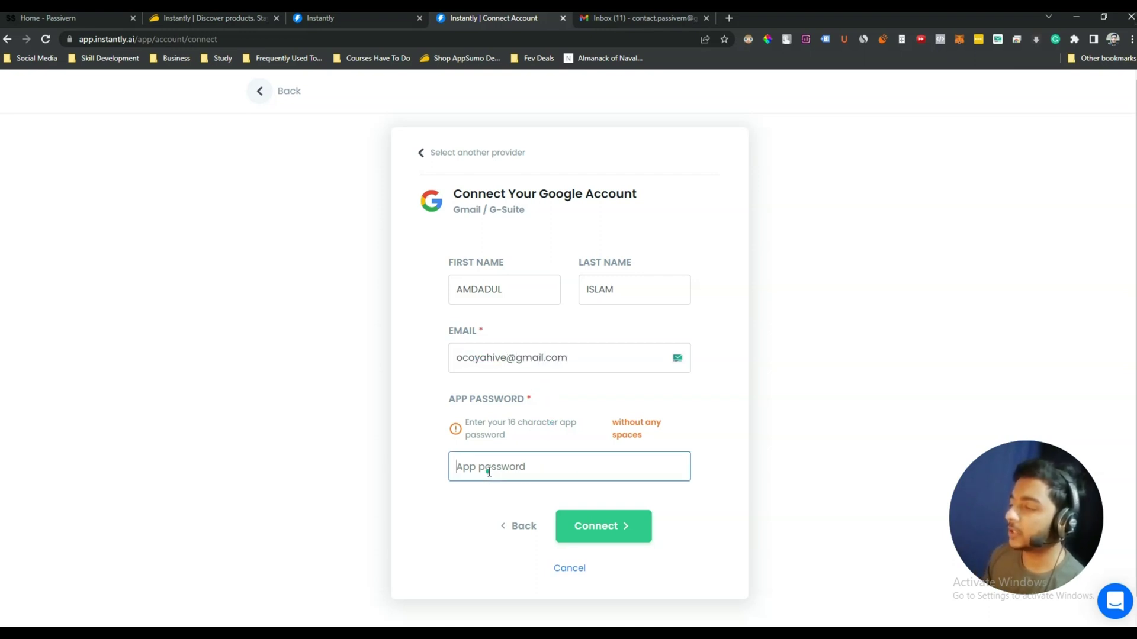
right_click(488, 472)
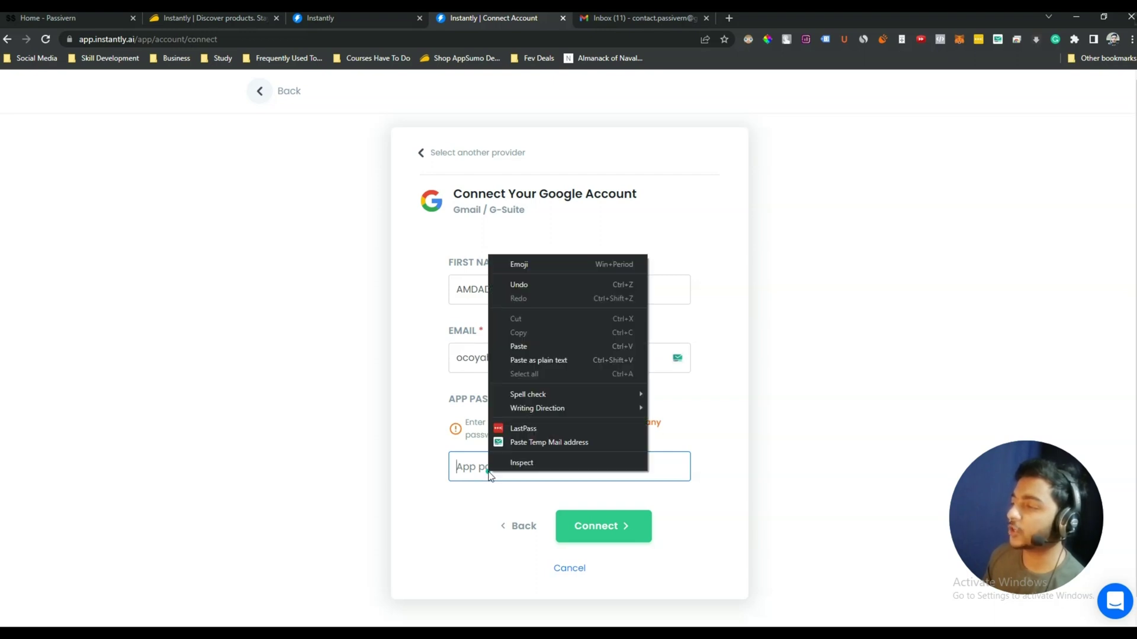
click(518, 346)
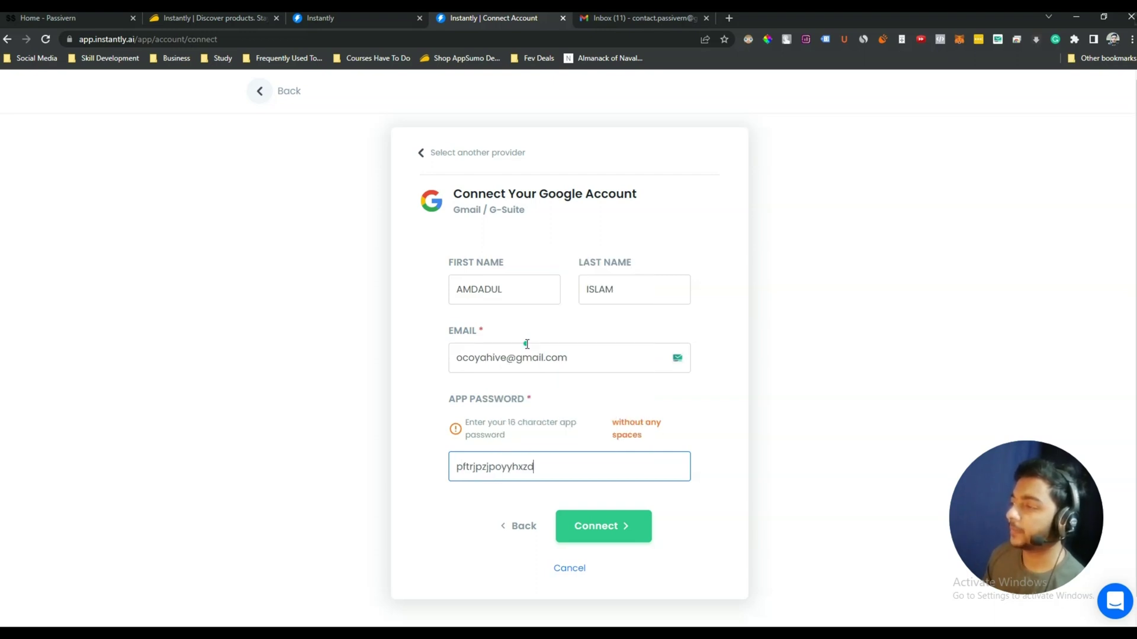
click(599, 525)
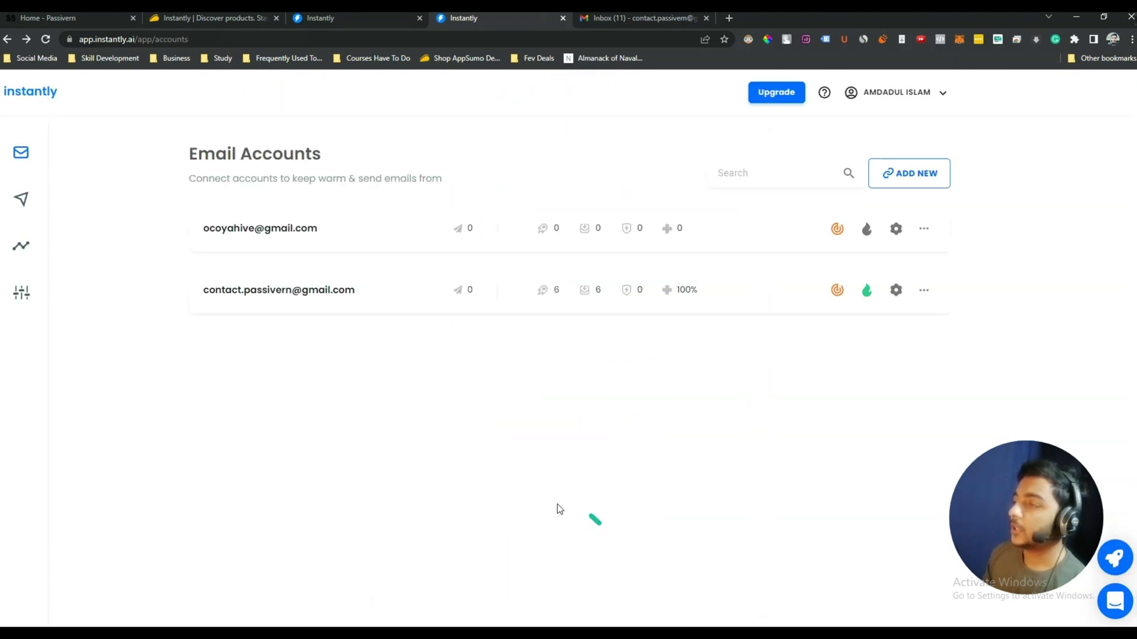
Enable warmup on the newly connected Gmail account and check its stats icons' tooltips
drag(199, 228, 327, 188)
click(245, 190)
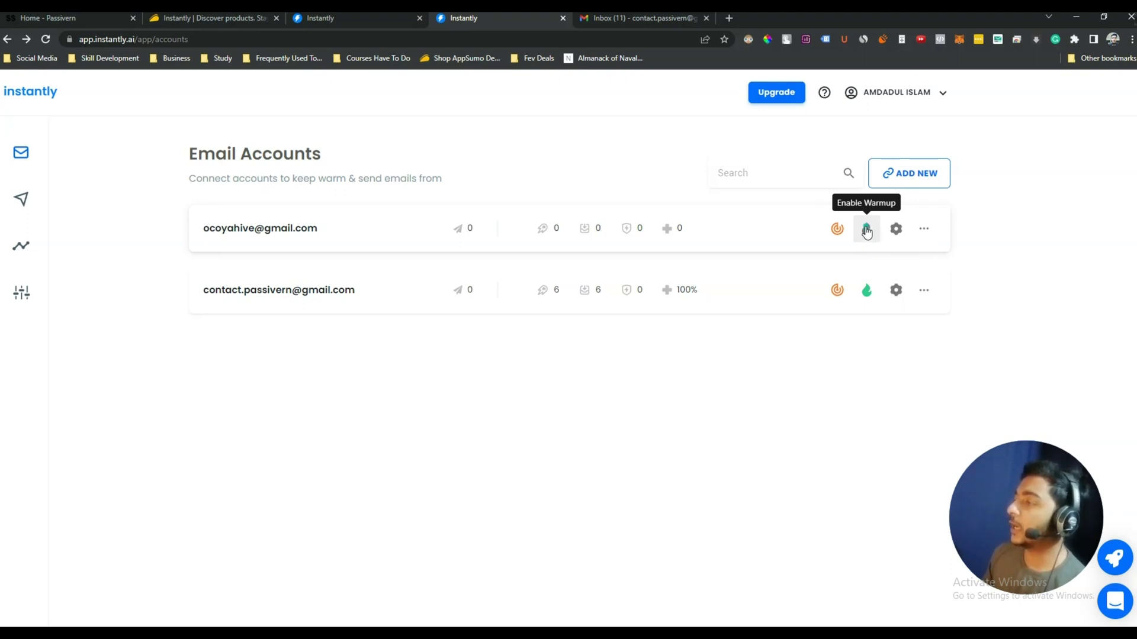
click(866, 231)
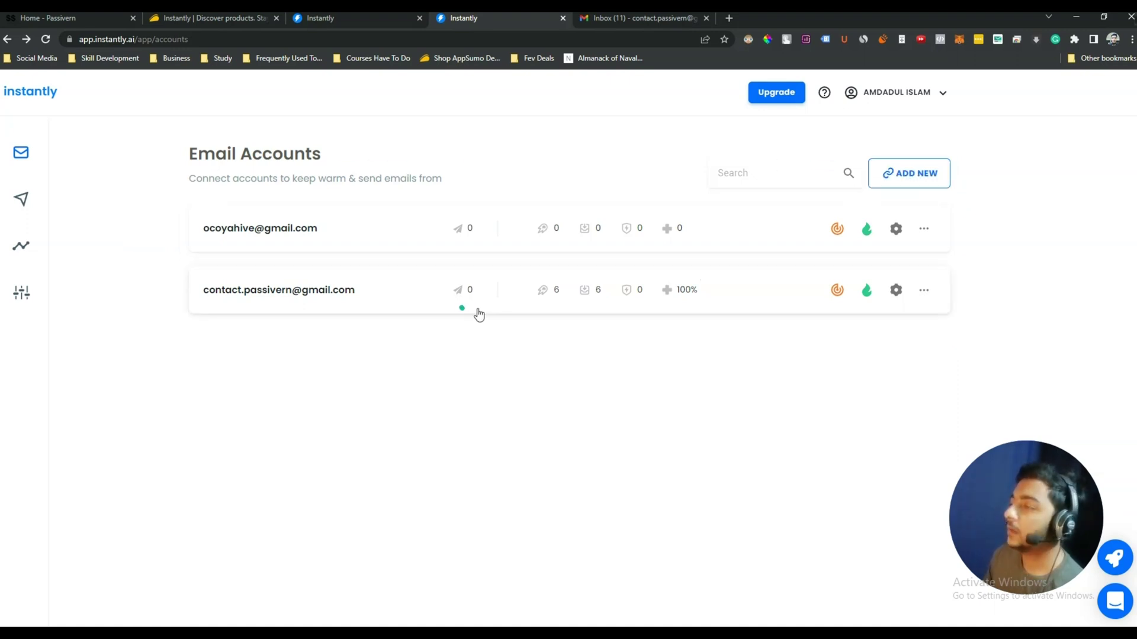
mouse_move(463, 298)
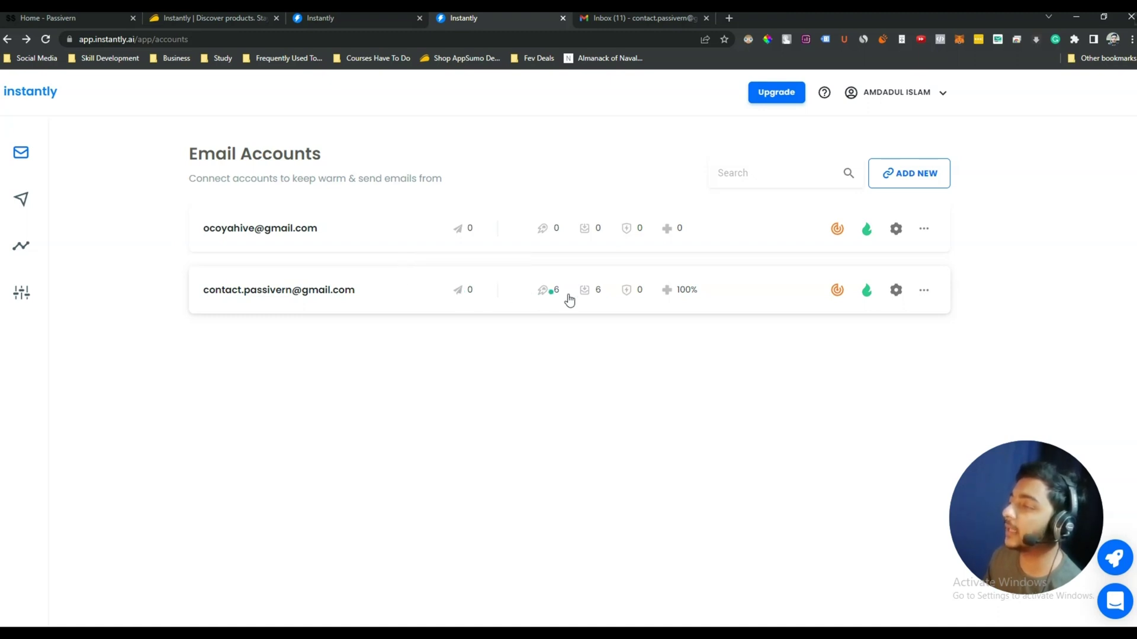
mouse_move(551, 297)
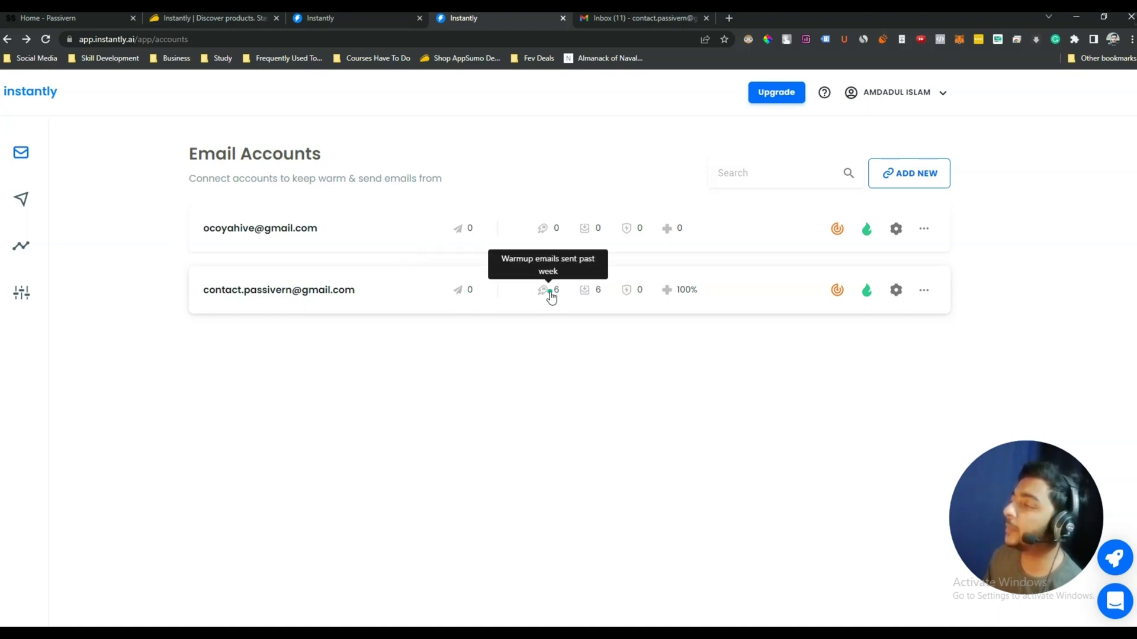
mouse_move(585, 296)
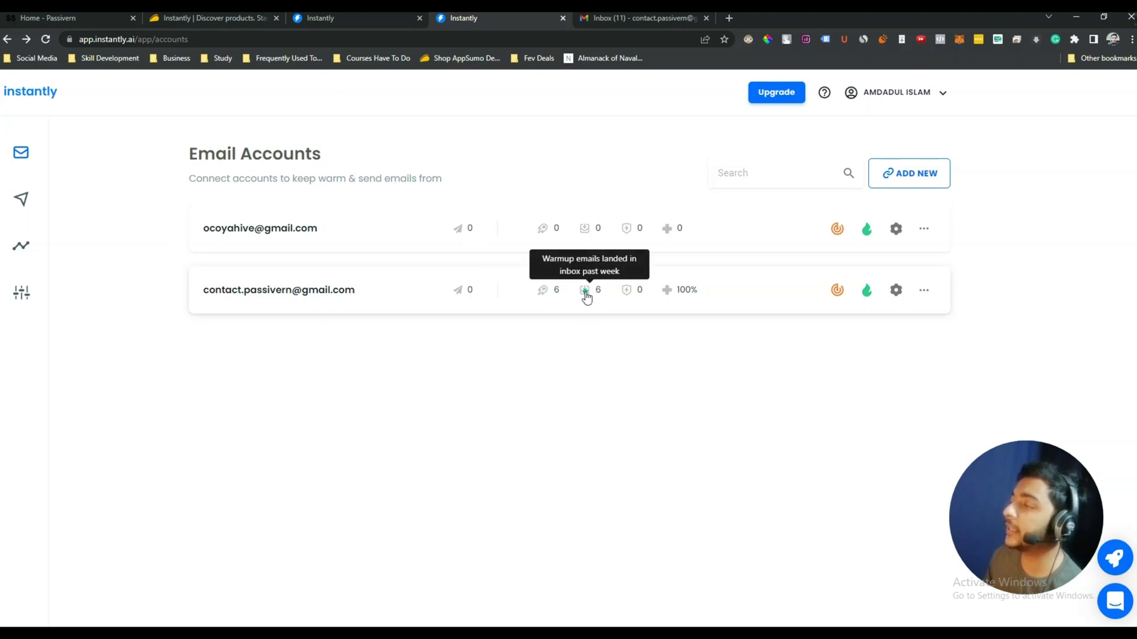
mouse_move(639, 296)
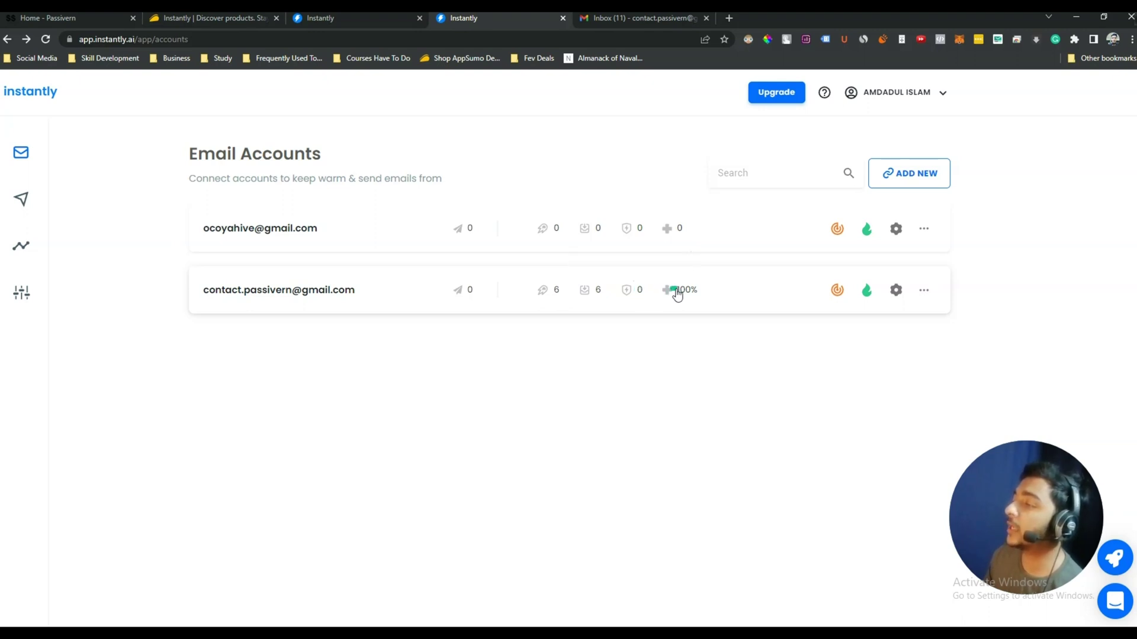
mouse_move(678, 294)
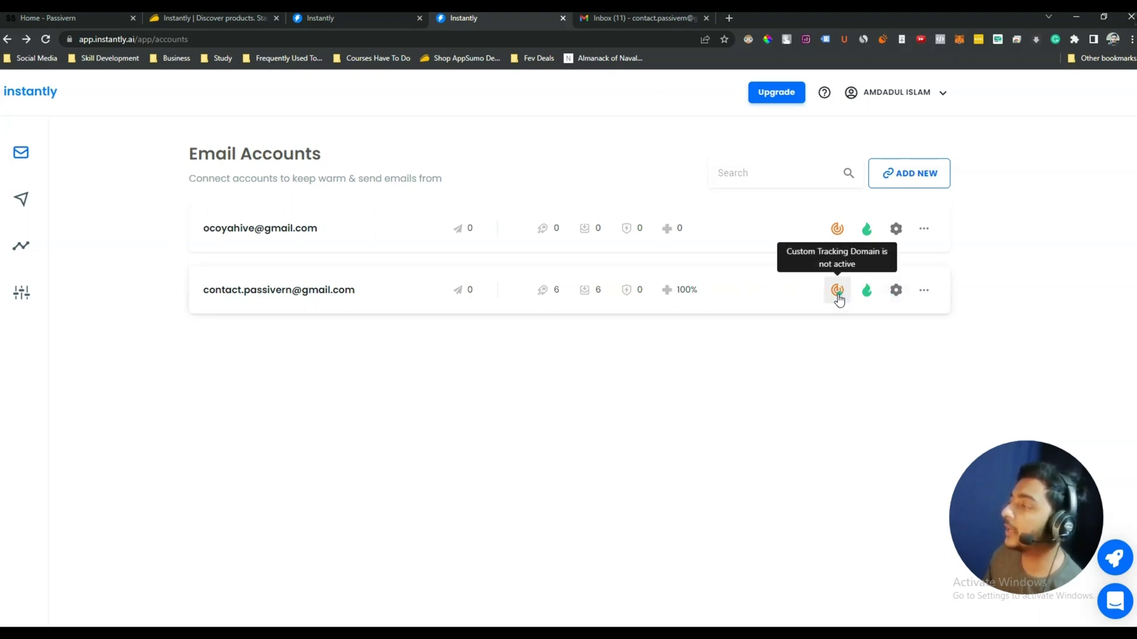
Turn on the second account's custom tracking domain option, then review its warmup statistics
click(837, 292)
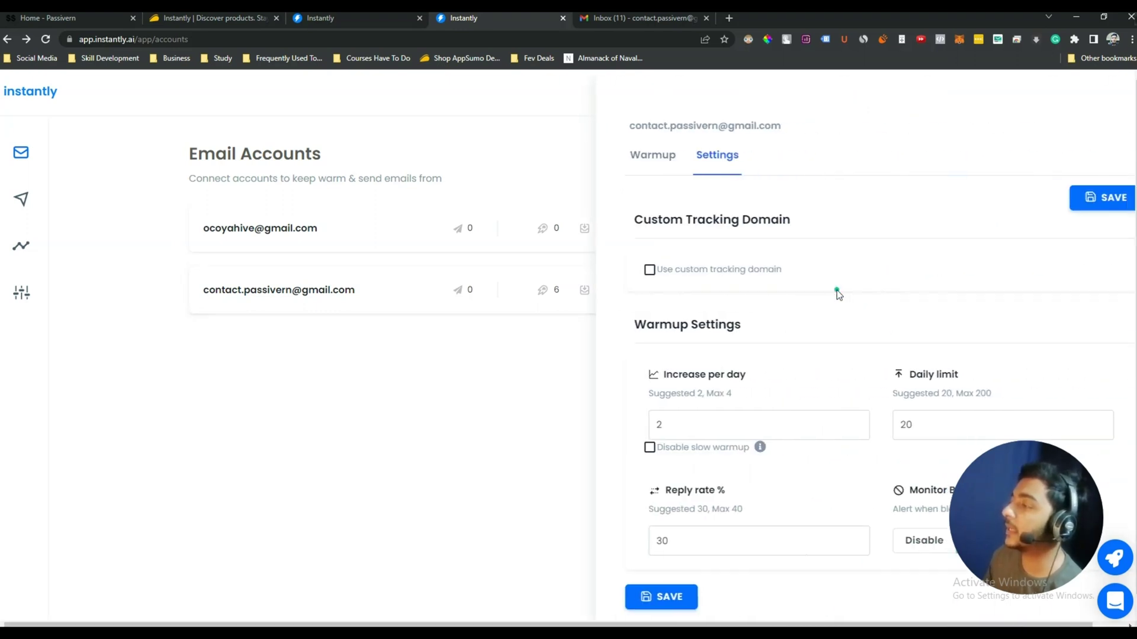
click(623, 270)
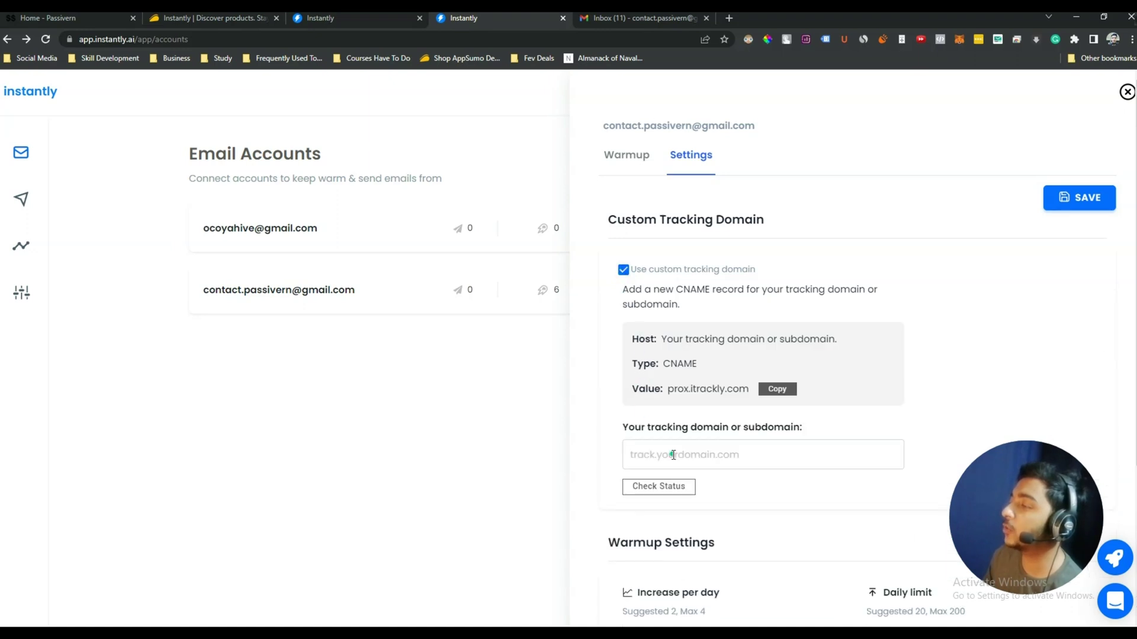
triple_click(667, 362)
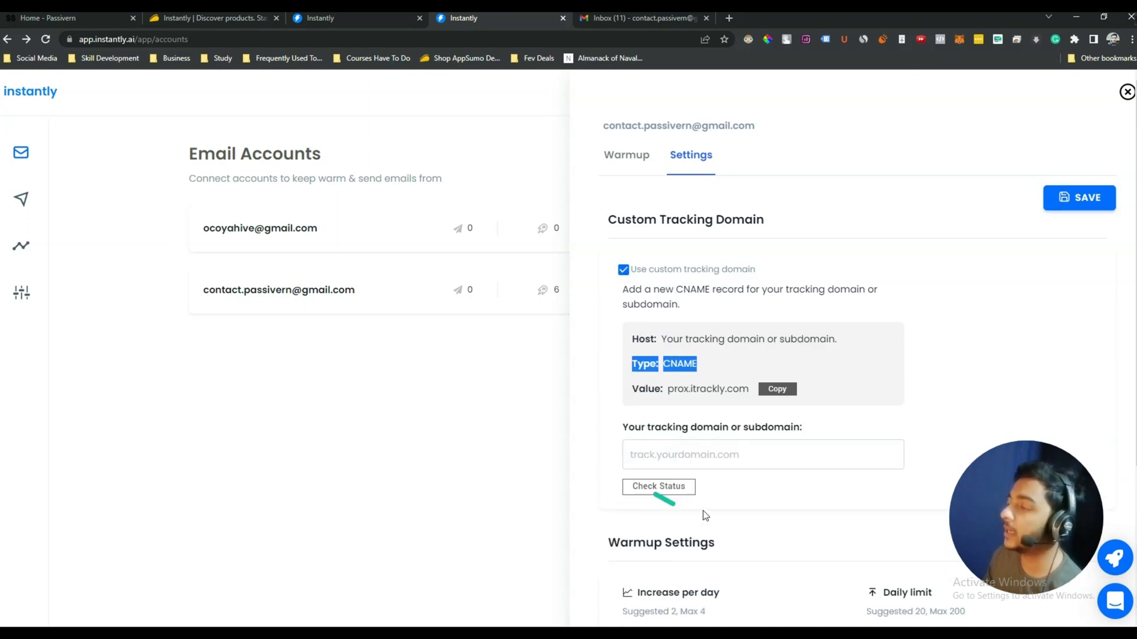
scroll(705, 514, down, 4)
scroll(729, 513, up, 1)
scroll(732, 514, up, 3)
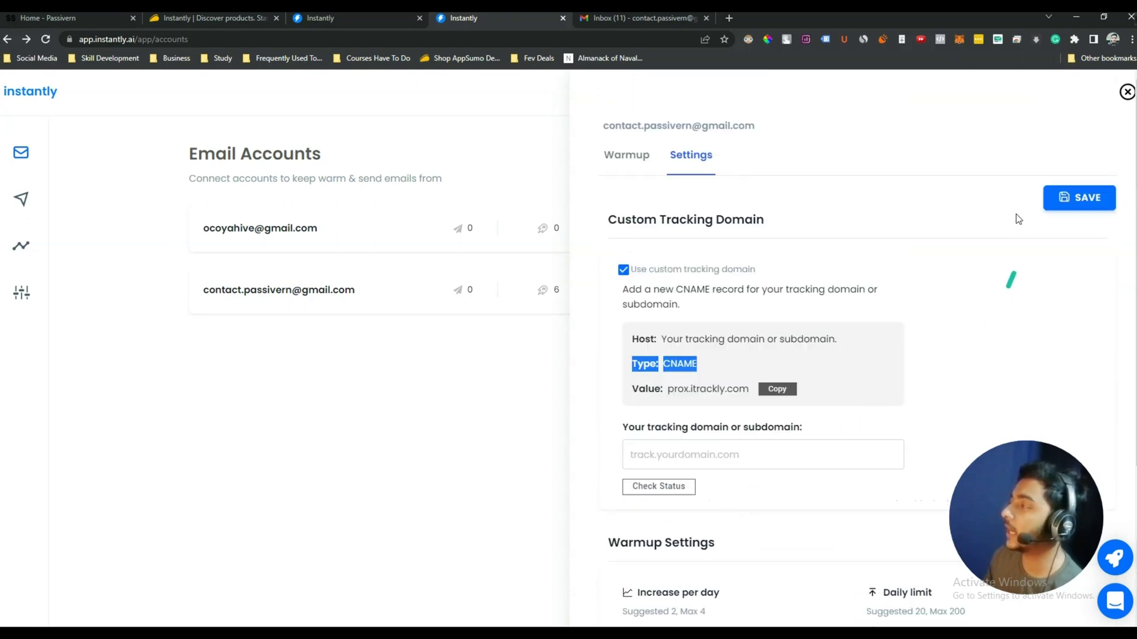
click(621, 166)
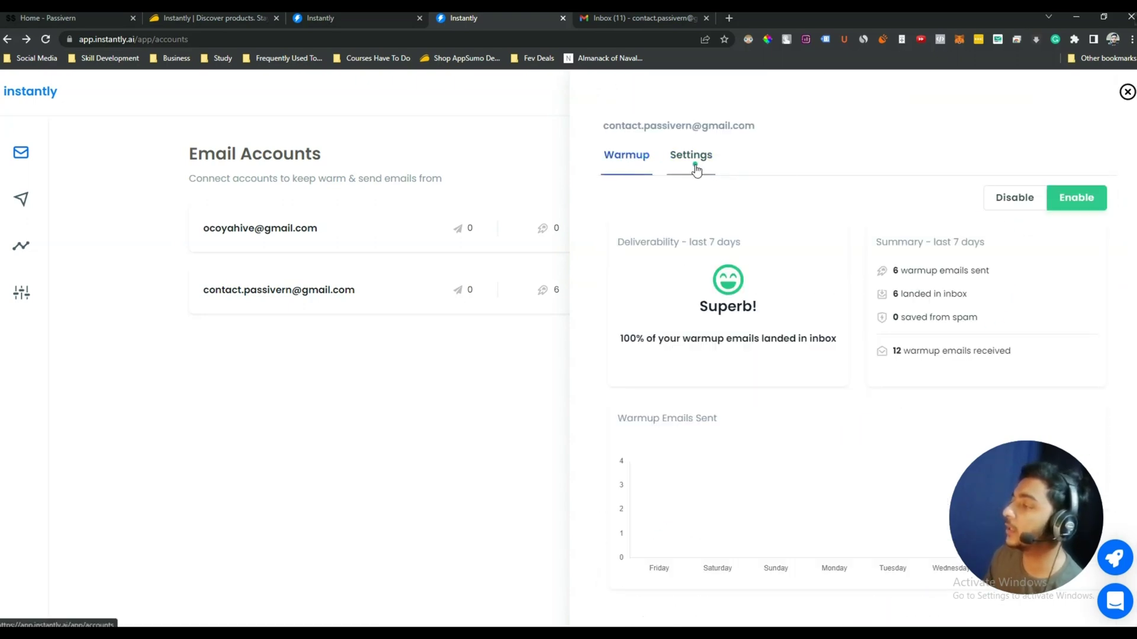
click(700, 164)
click(638, 158)
click(1126, 92)
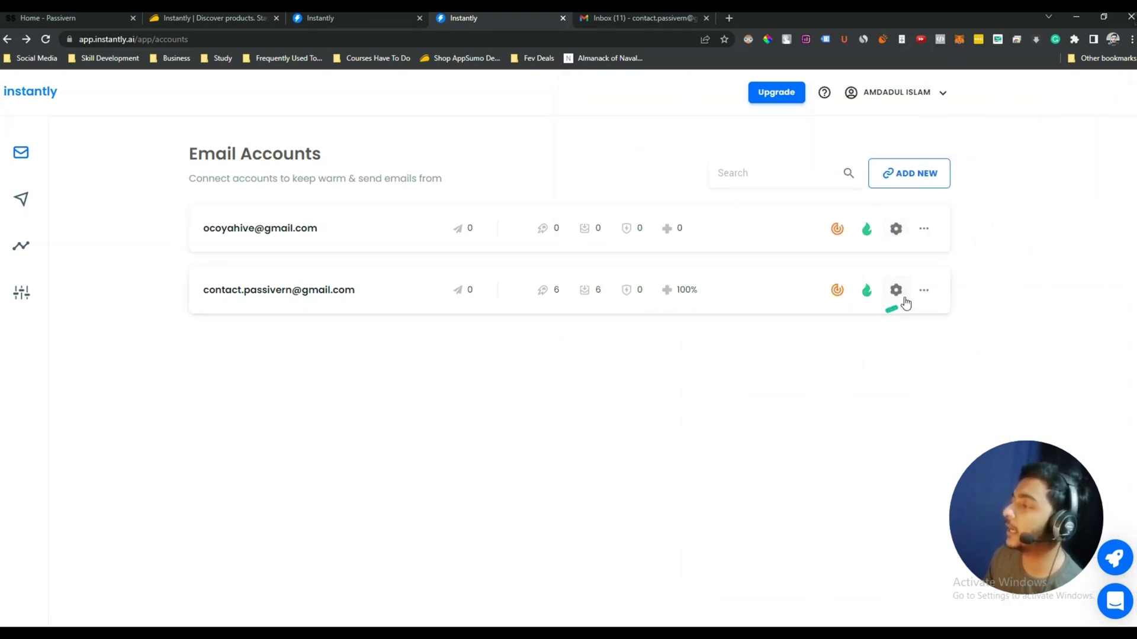
Inspect the second account's warmup summary (6 sent, inbox and spam counts) and close it
click(897, 292)
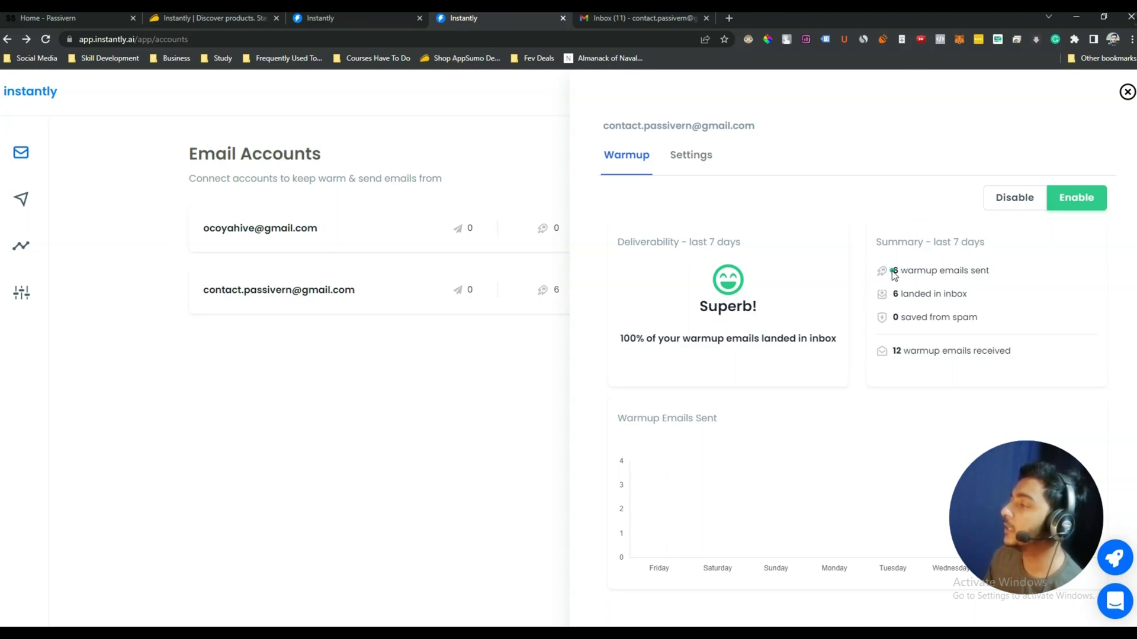
drag(891, 270, 997, 271)
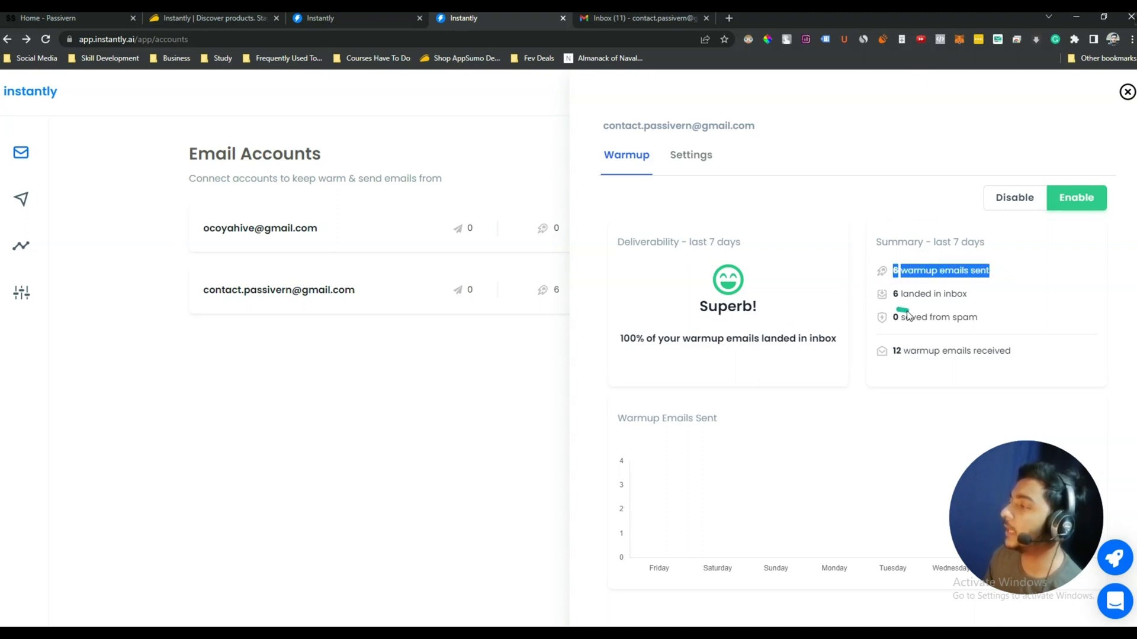
click(957, 294)
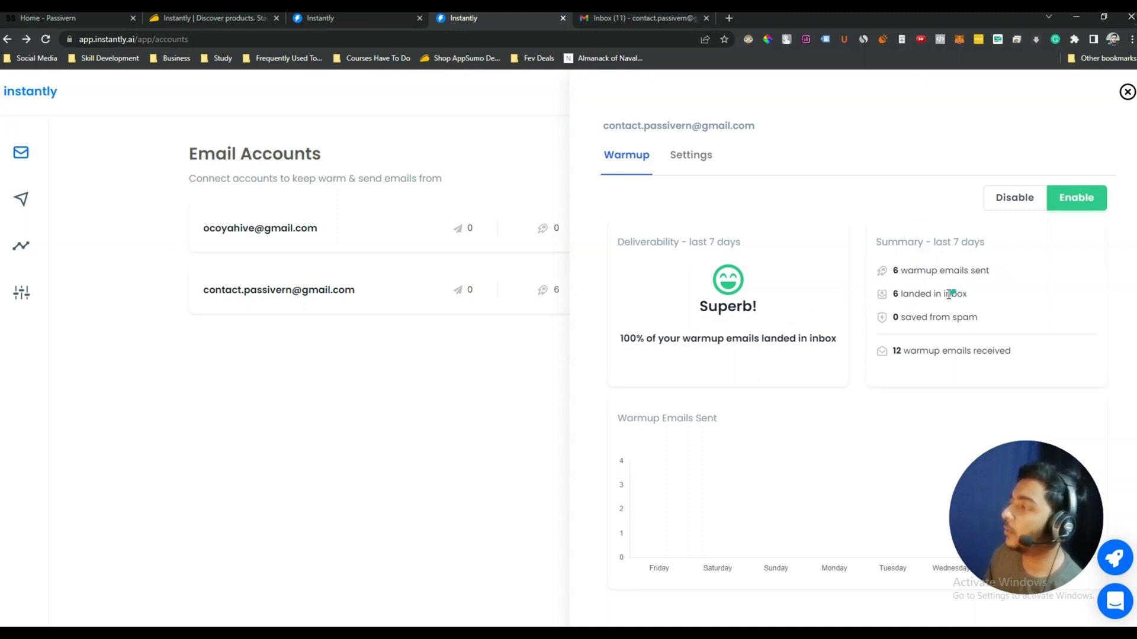
drag(949, 294, 958, 307)
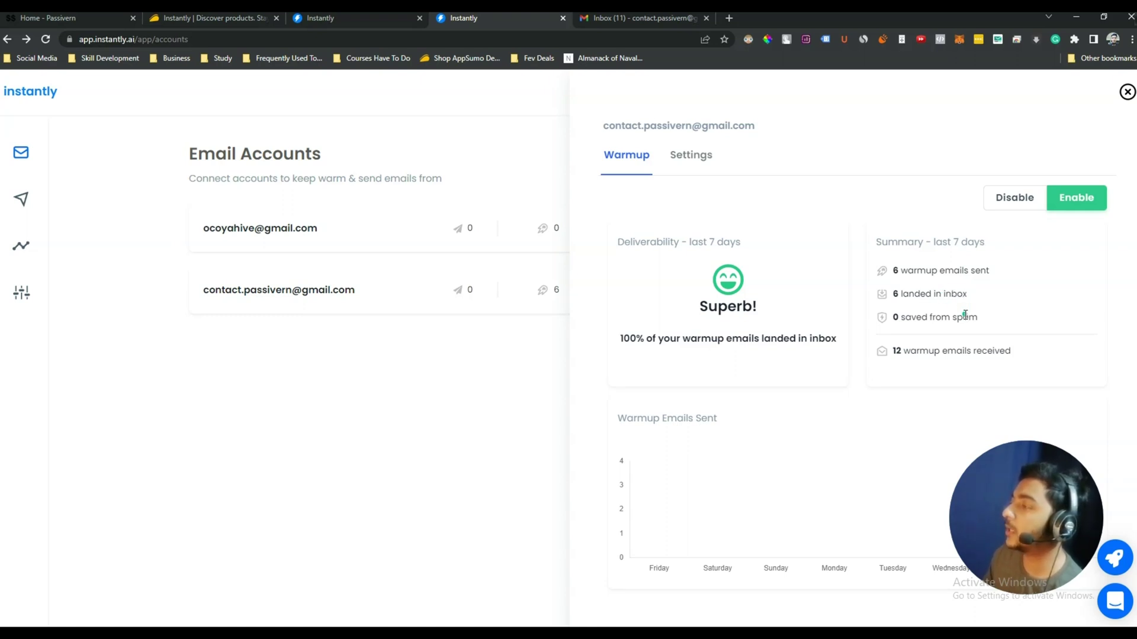
double_click(965, 317)
click(965, 317)
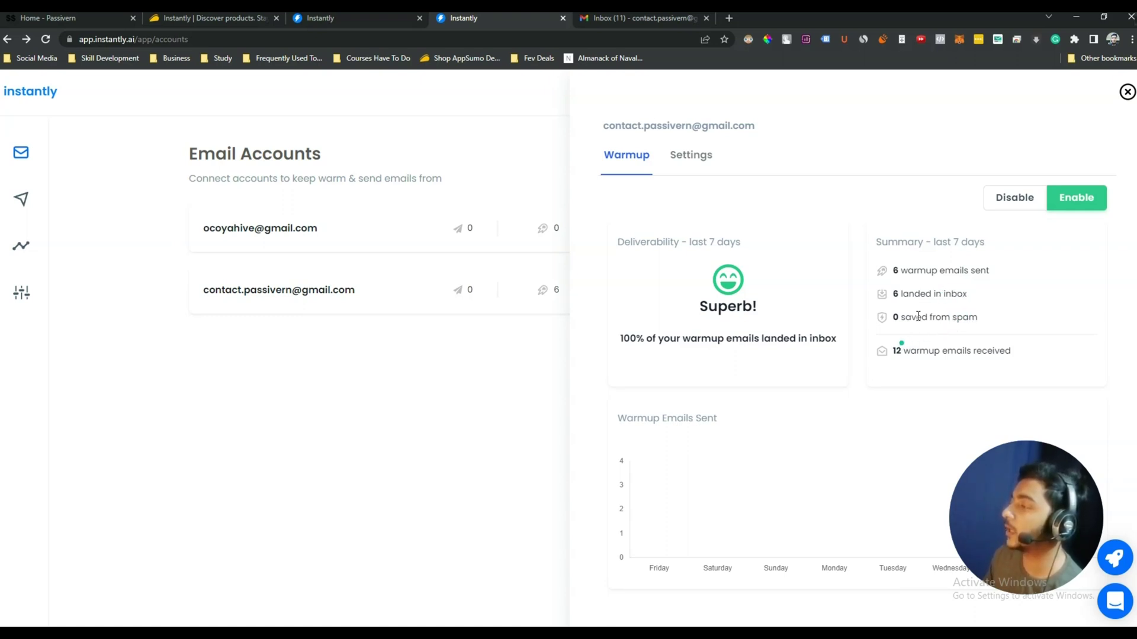
click(1126, 91)
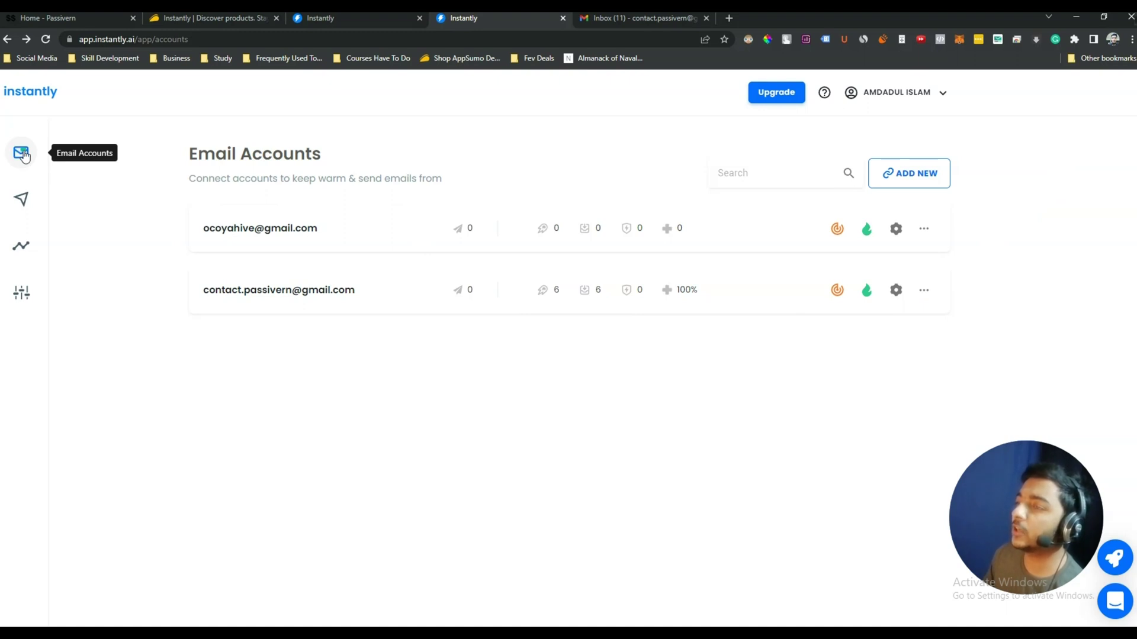
Add a new campaign and rename 'My Campaign' to 'Test Campaign for Passivern Video'
click(24, 201)
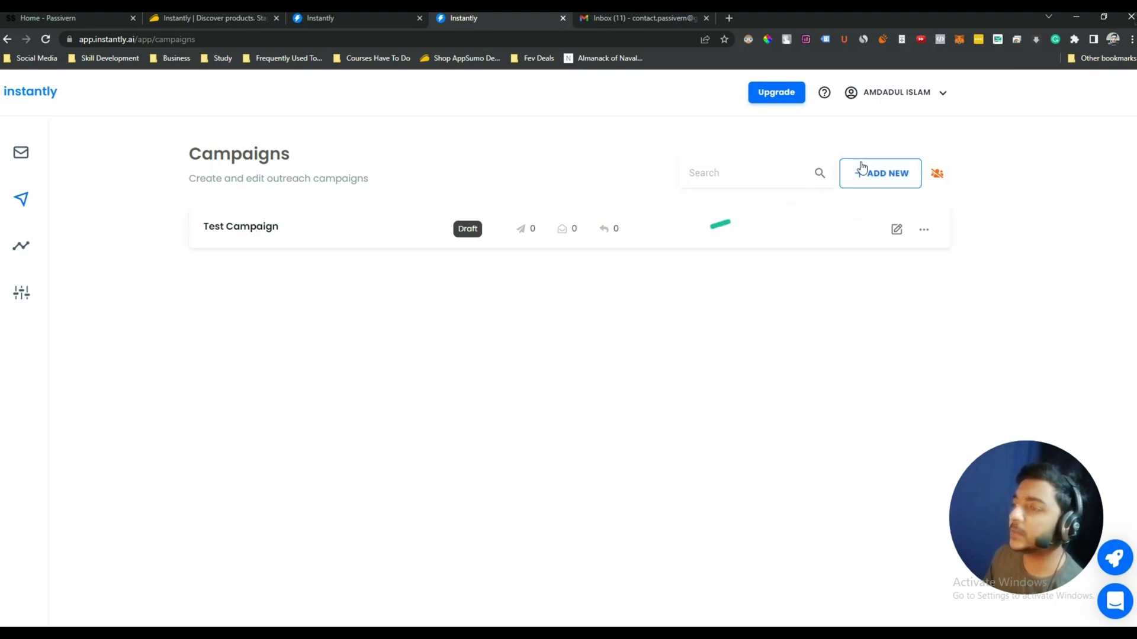
click(891, 175)
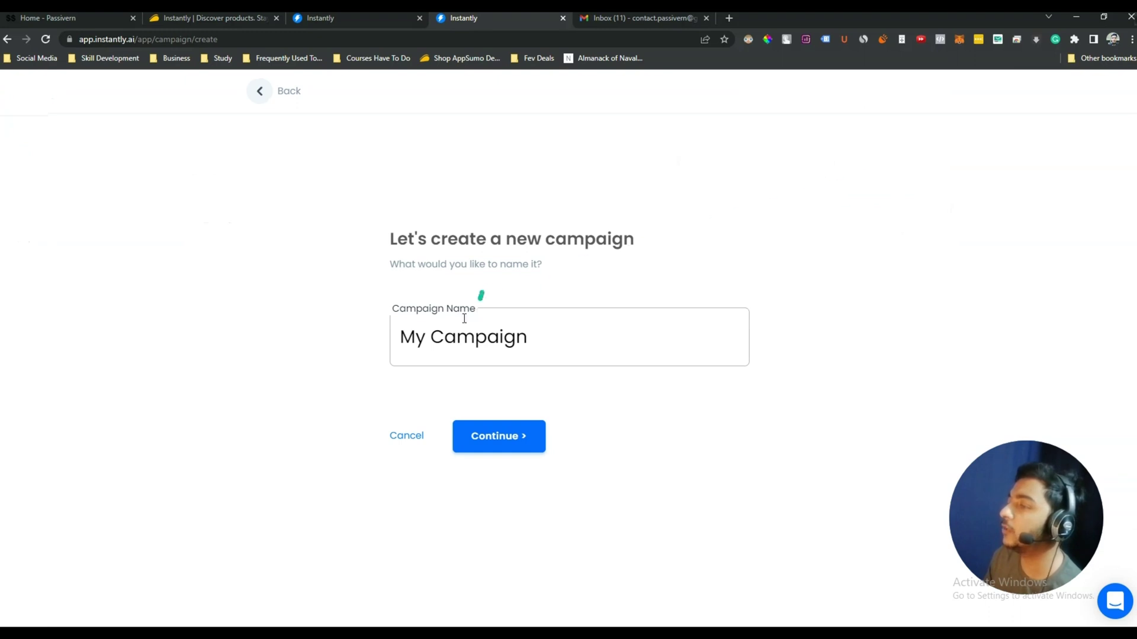
triple_click(417, 339)
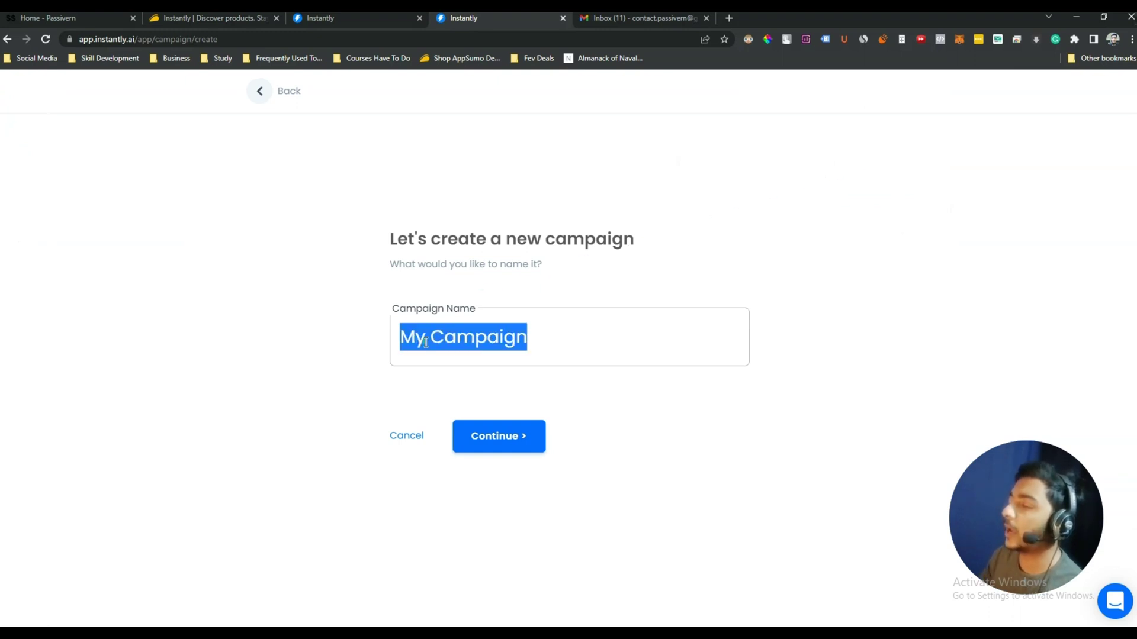
double_click(412, 335)
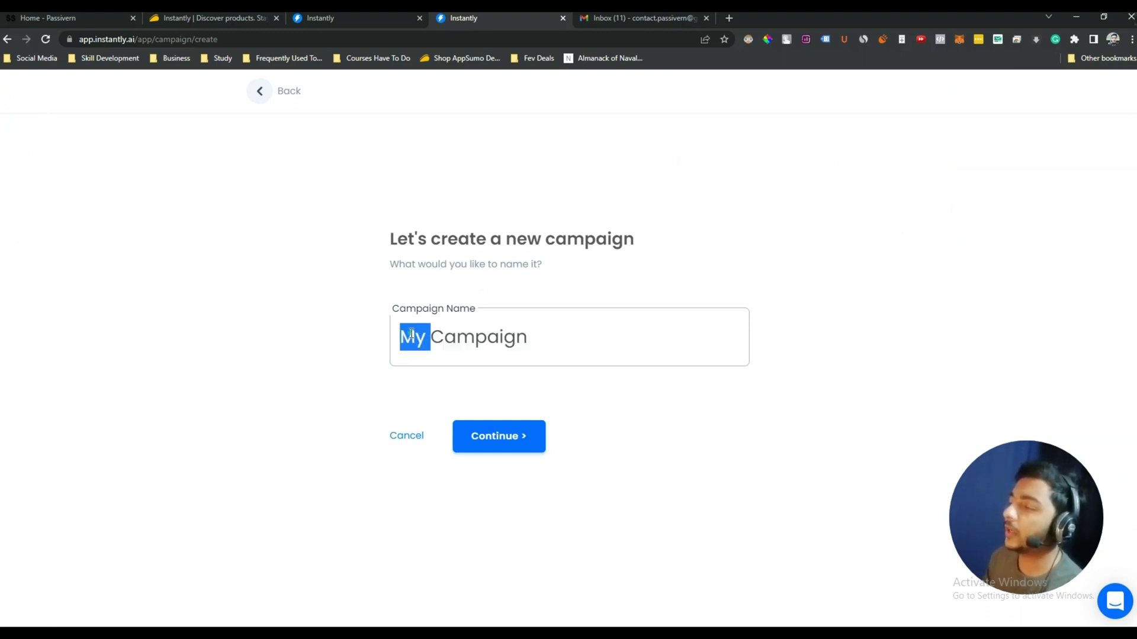
text(Test)
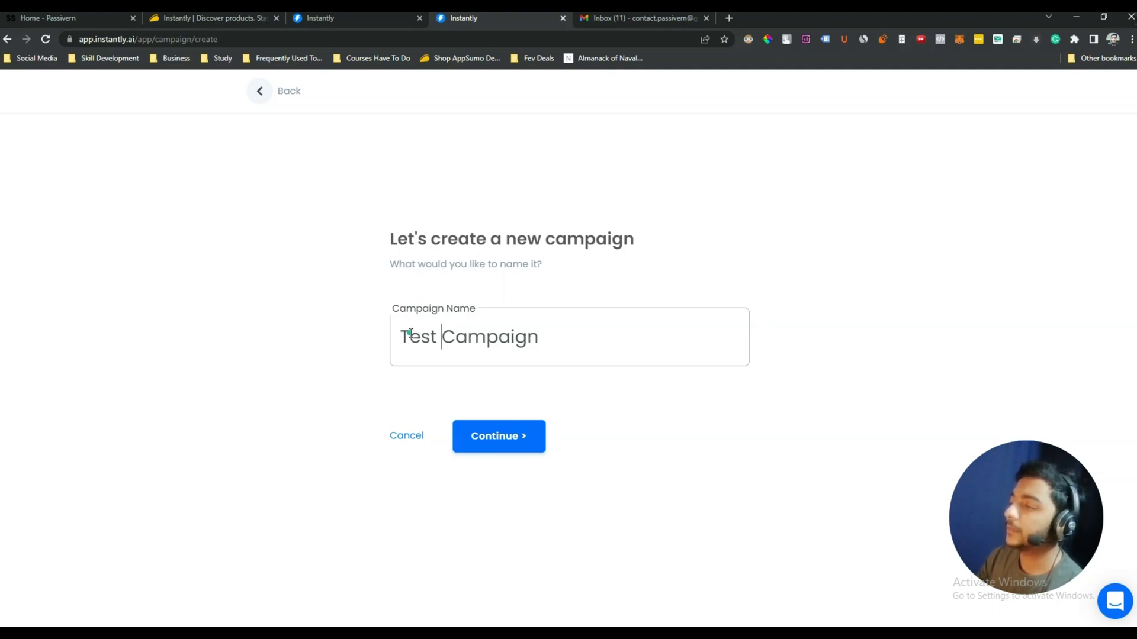
click(598, 330)
text(fro)
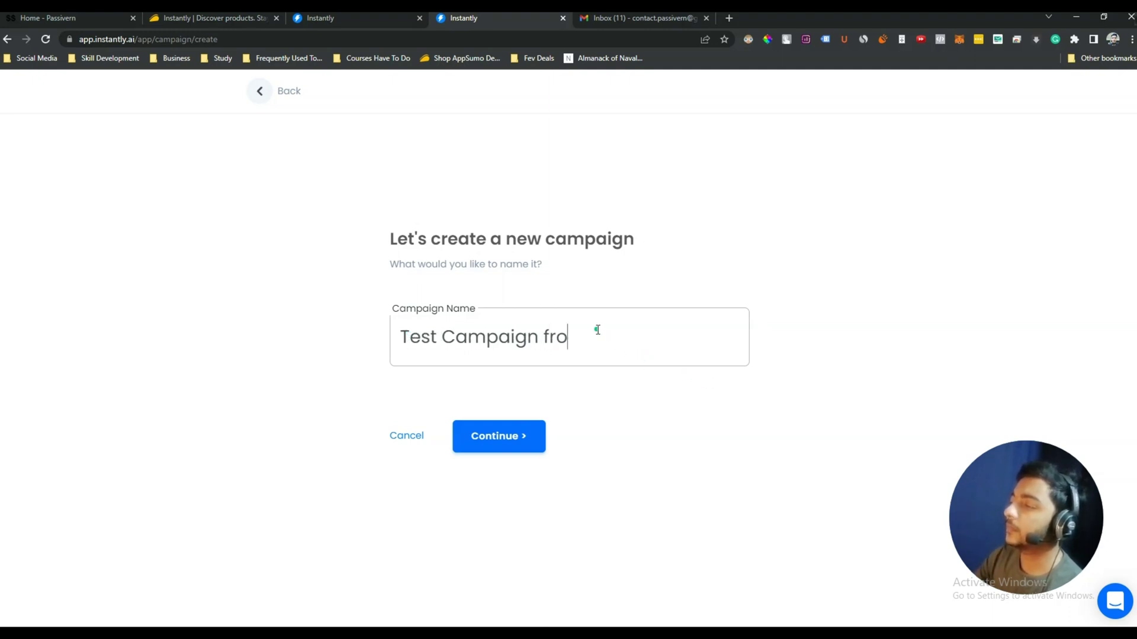
text( Pa)
key(BackSpace)
key(BackSpace)
key(BackSpace)
text(or Passivern )
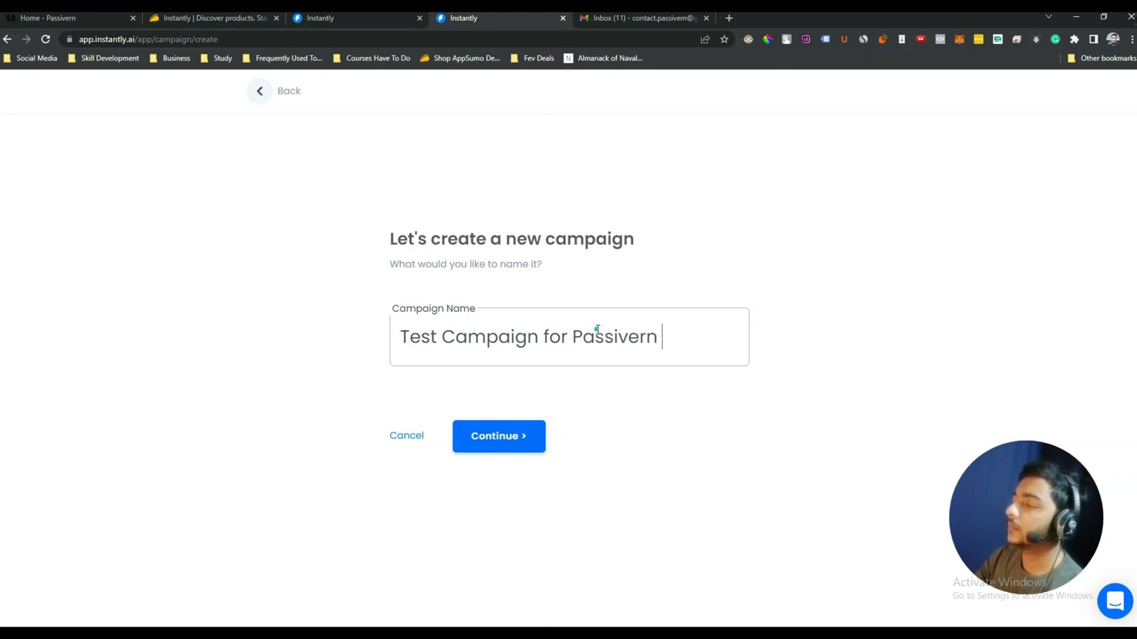
text(Video)
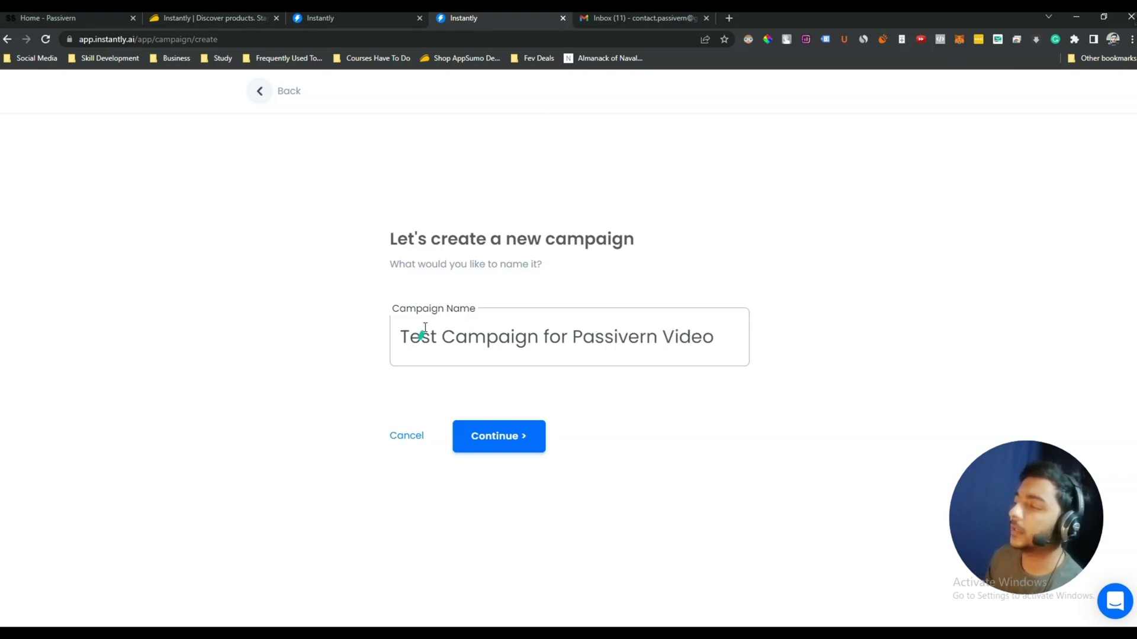
Confirm the campaign name, choose manual lead entry, and paste the lead email list
click(501, 440)
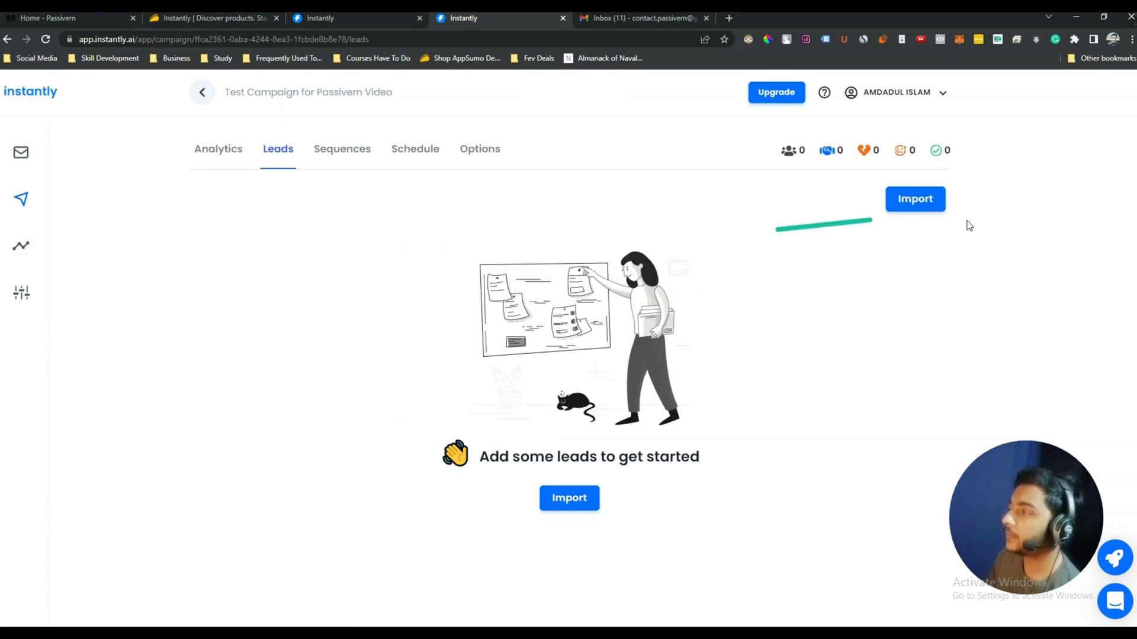
click(915, 201)
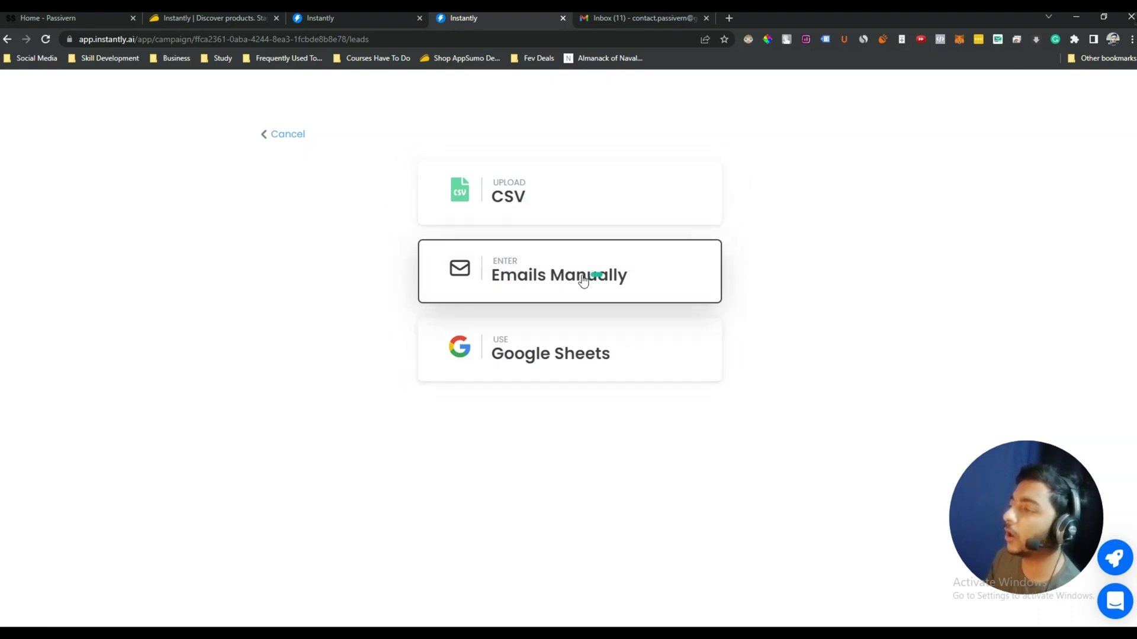
click(545, 278)
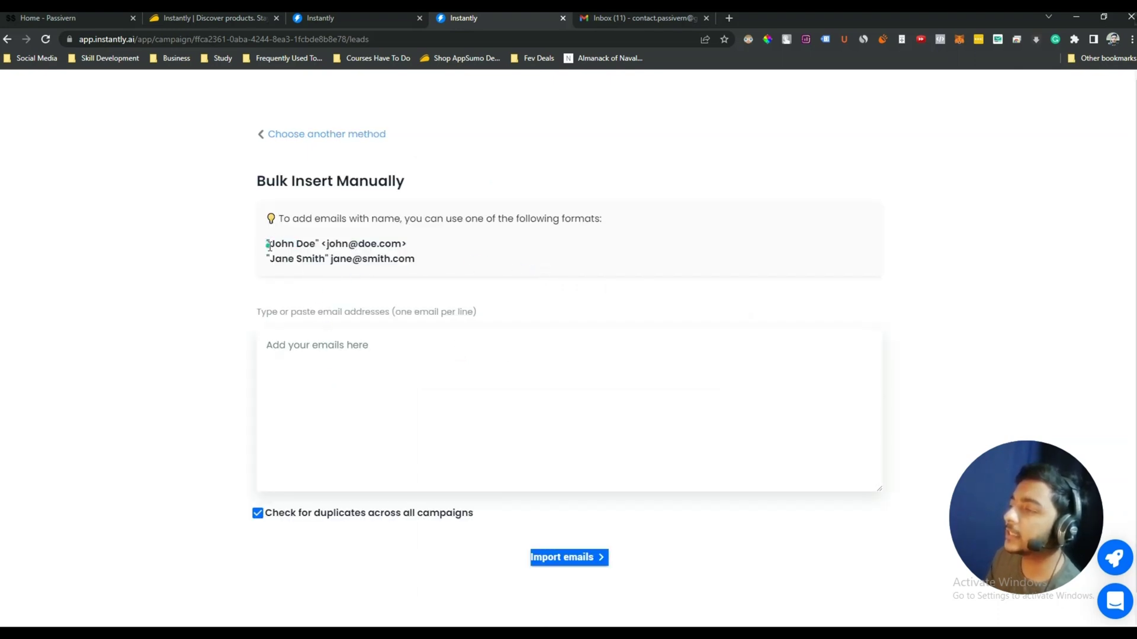
drag(269, 245, 400, 244)
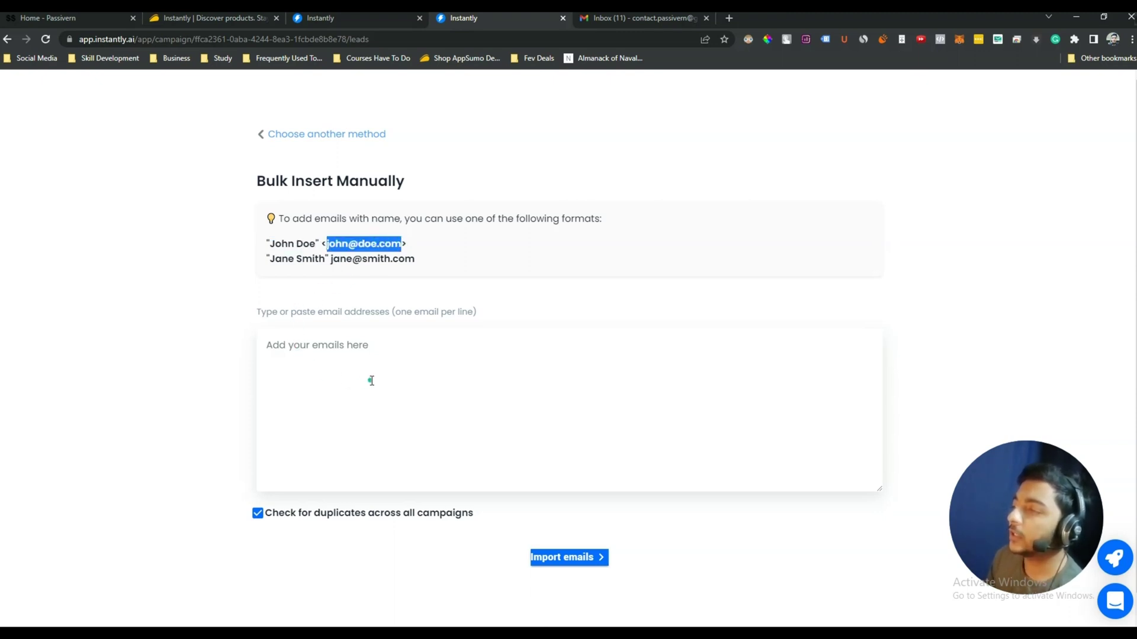
click(371, 381)
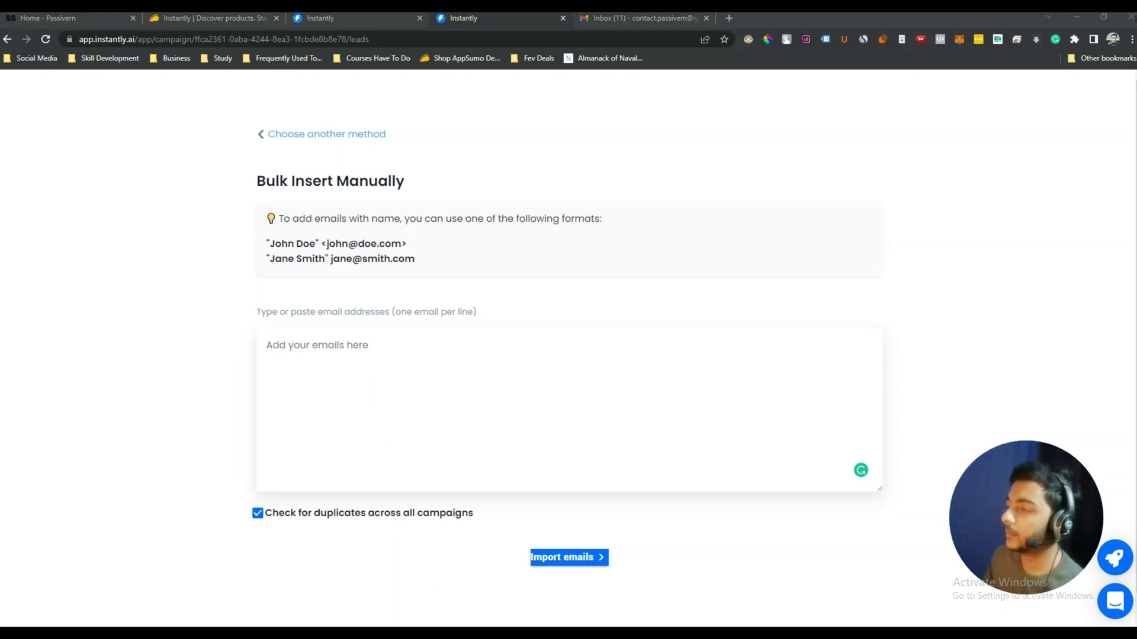
click(313, 366)
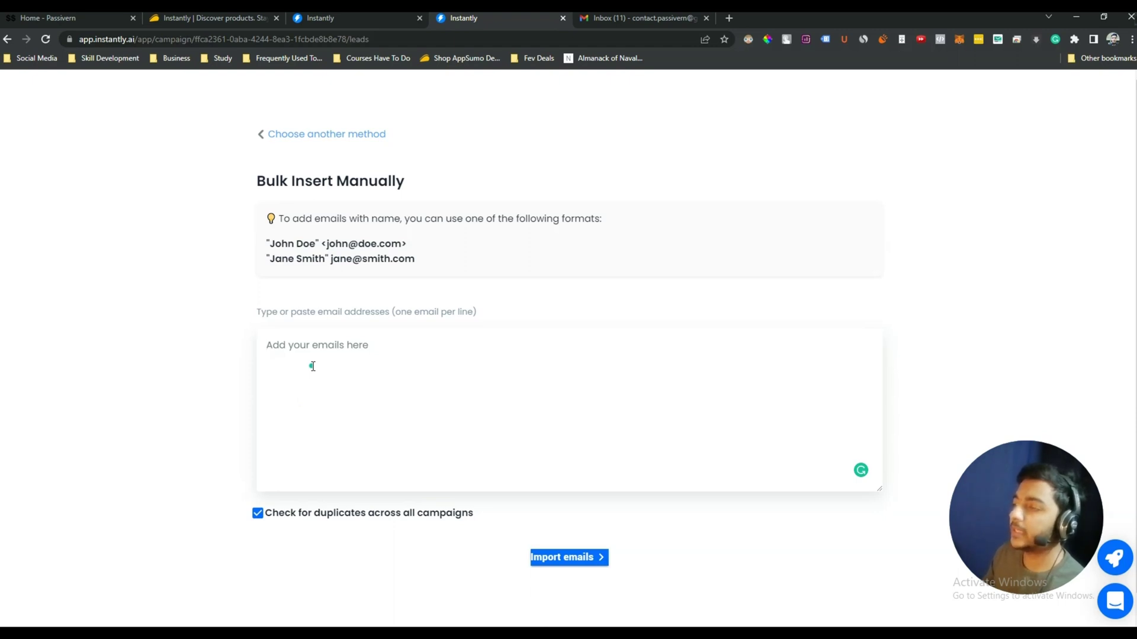
key(ctrl+v)
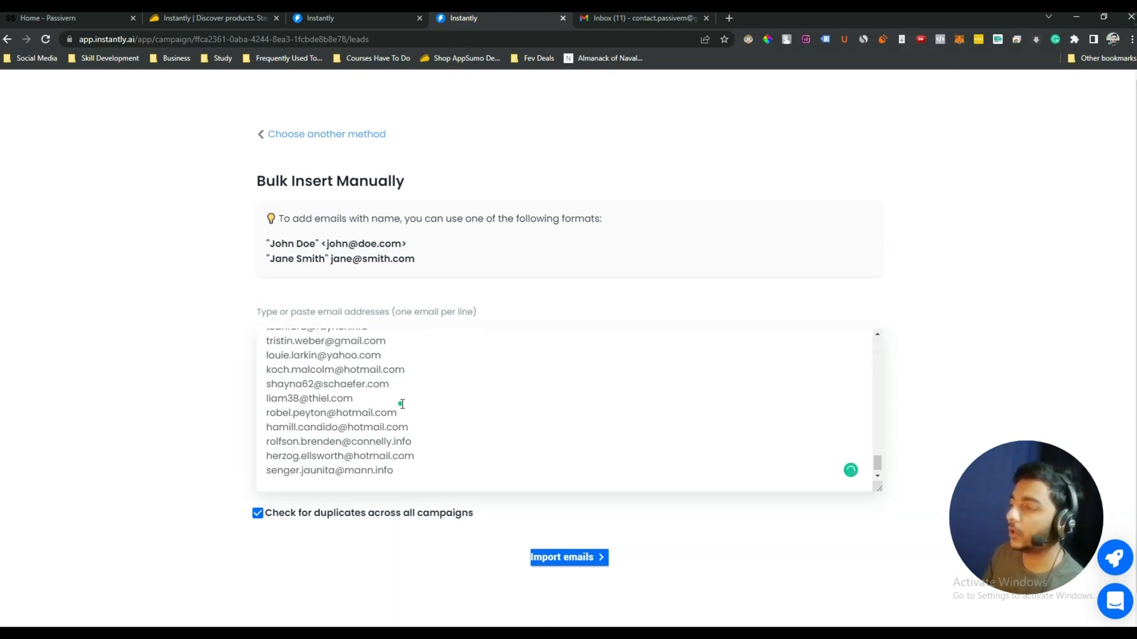
scroll(402, 404, down, 10)
scroll(402, 403, up, 10)
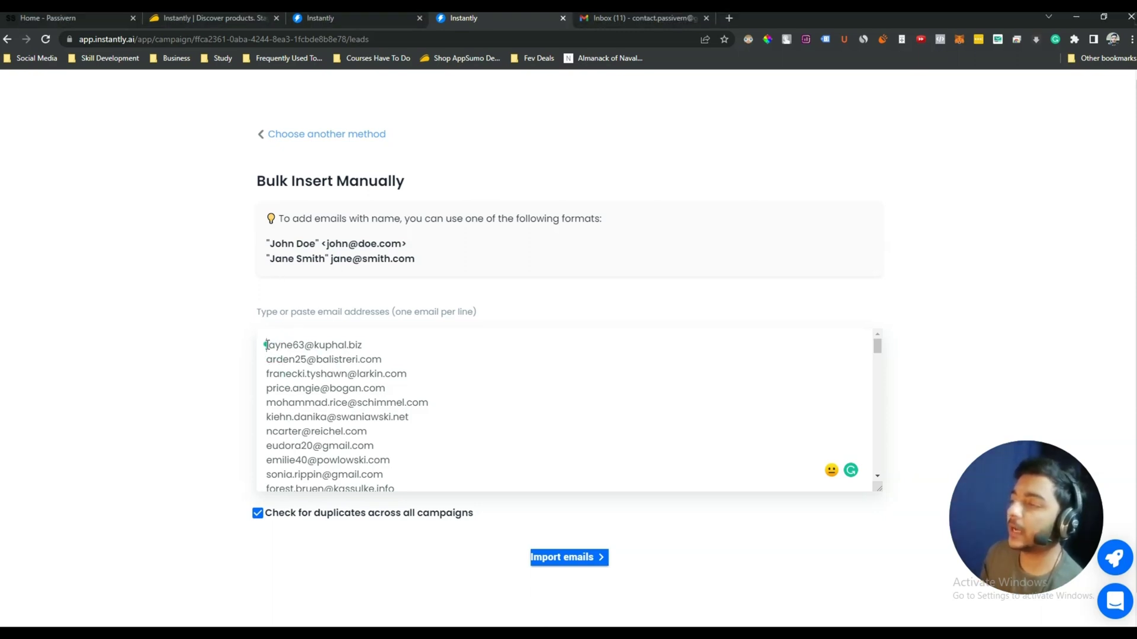
Prefix the first two addresses with quoted names copied from their usernames
text(<)
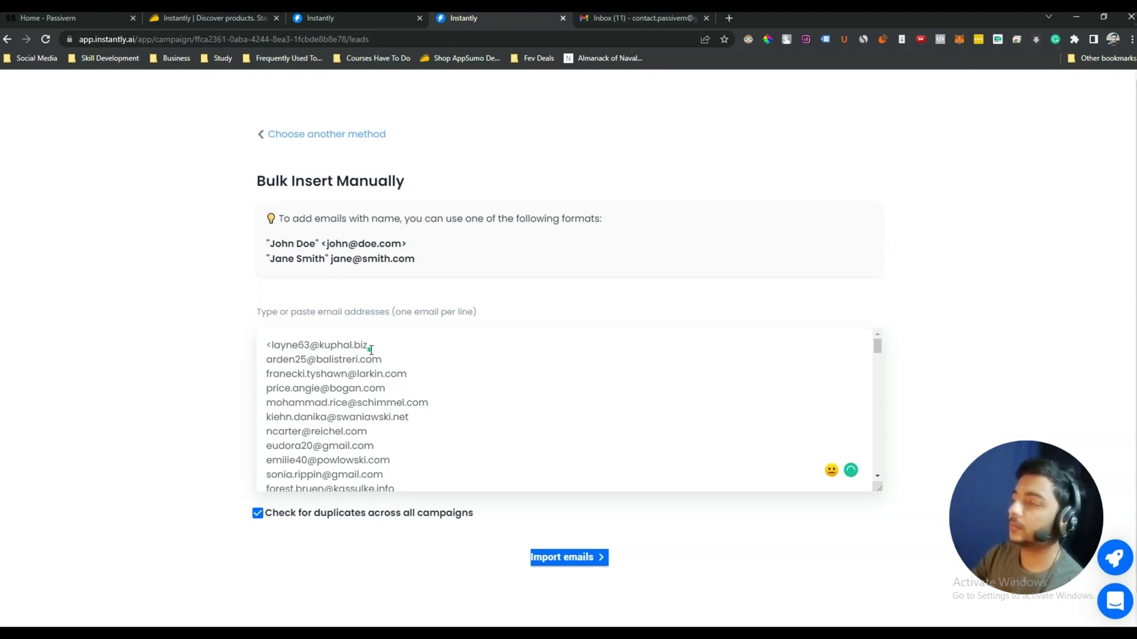
double_click(275, 348)
key(ctrl+c)
key(Home)
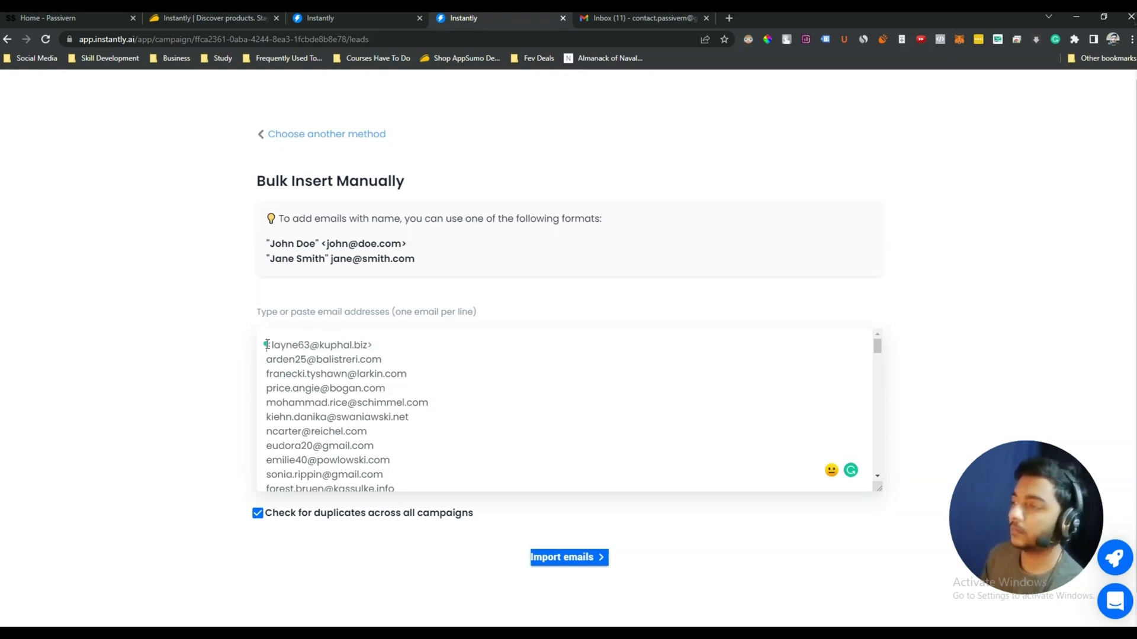
key(ctrl+v)
text(")
key(Home)
text(")
text(")
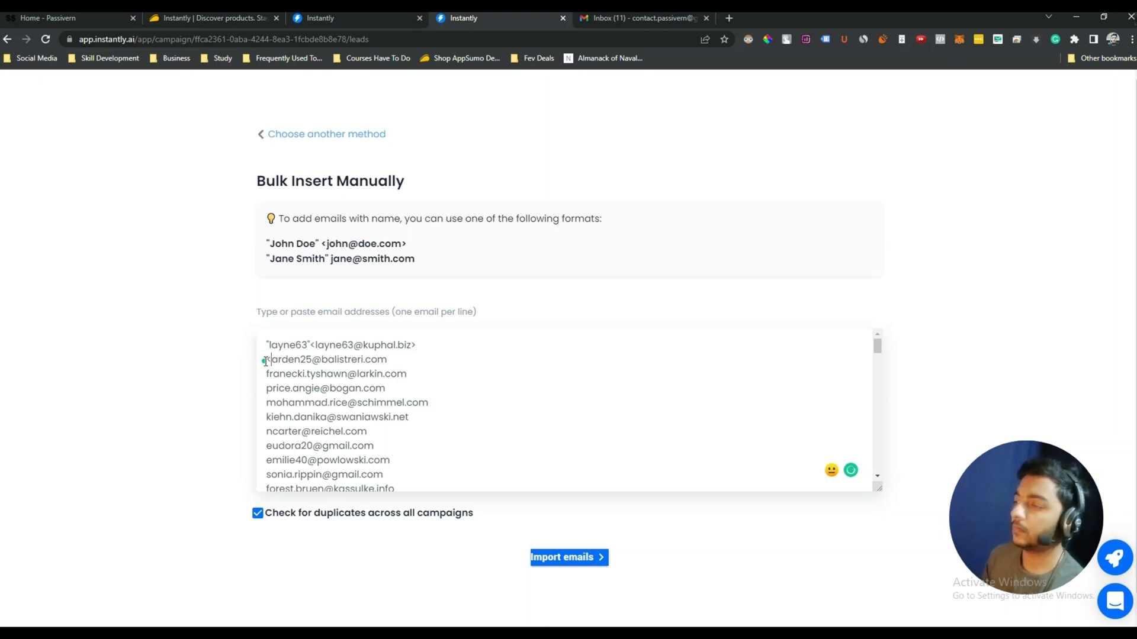
text(>)
double_click(274, 359)
key(ctrl+c)
key(Home)
text(")
key(ctrl+v)
Add quoted names from the usernames before the third and fourth addresses
text(")
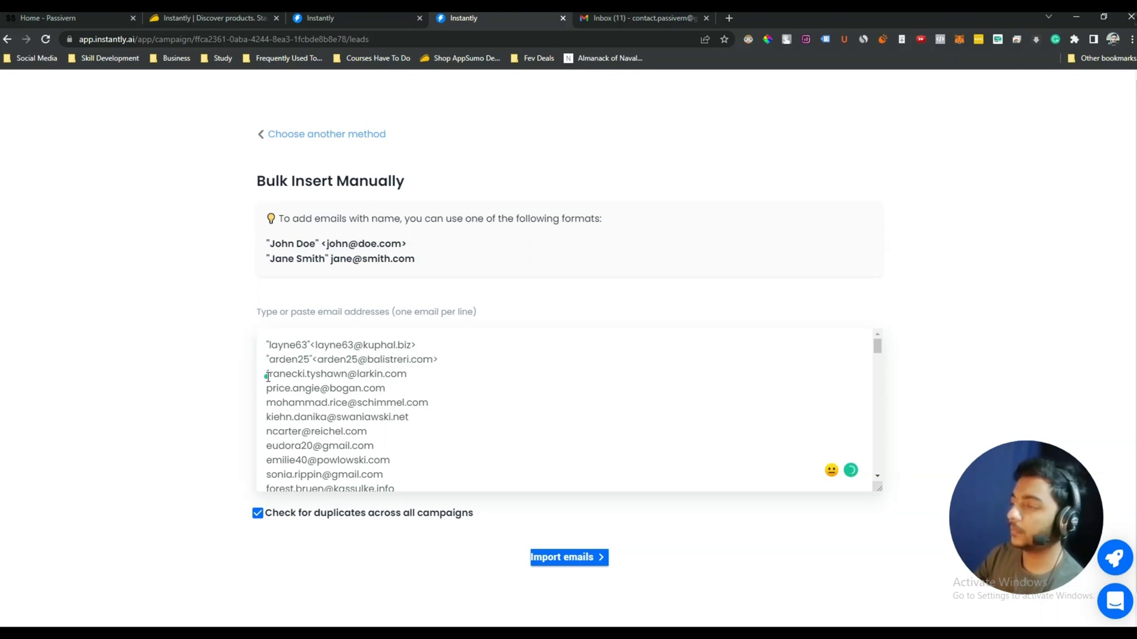
click(266, 374)
text(<)
drag(275, 375, 354, 375)
key(ctrl+c)
key(Home)
text(")
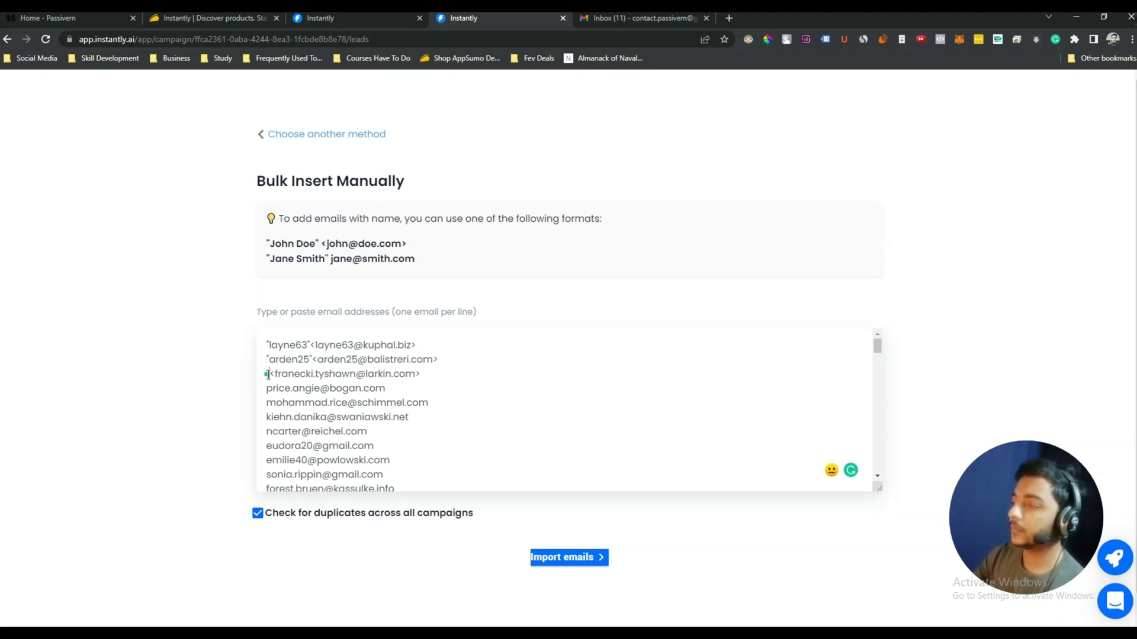
key(ctrl+v)
text(")
click(309, 375)
key(BackSpace)
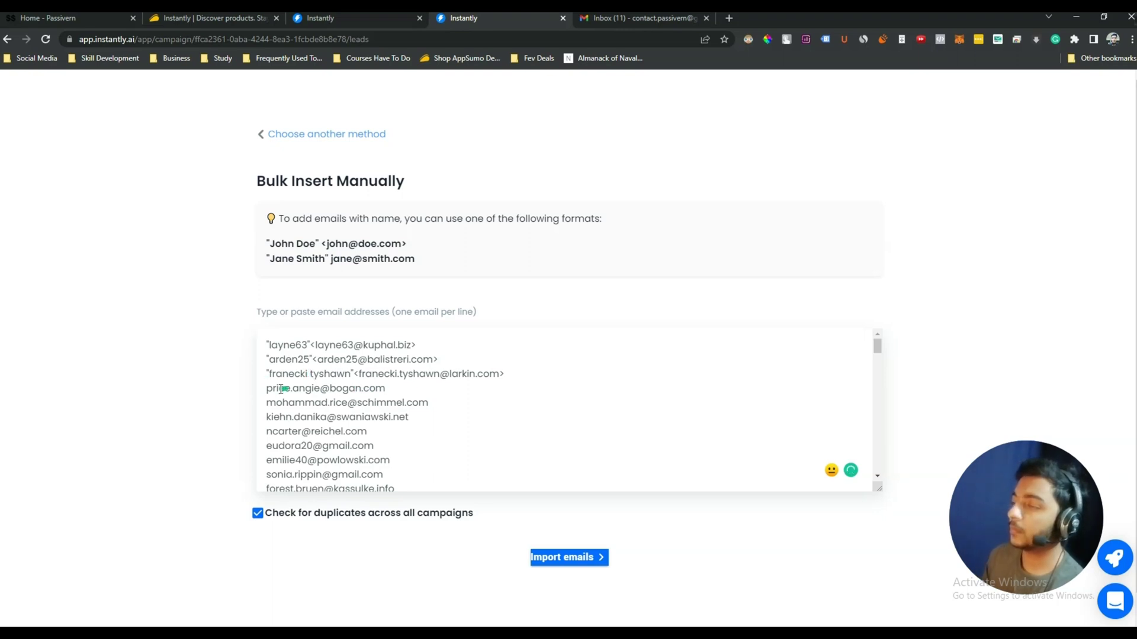
double_click(271, 390)
click(269, 390)
text(<)
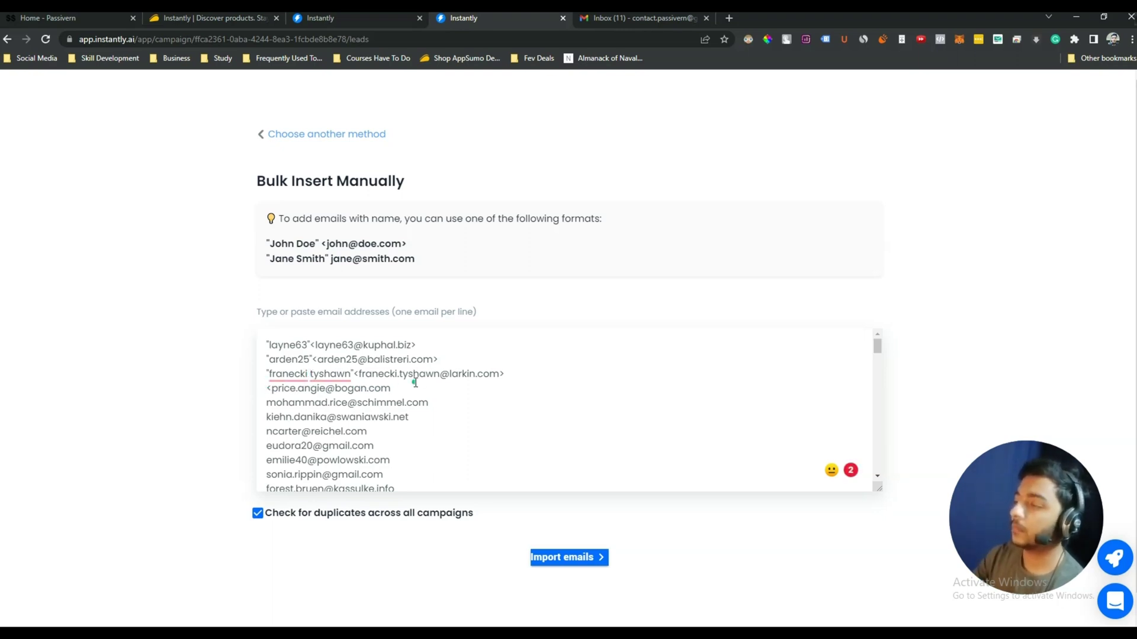
text(")
key(ctrl+v)
text(")
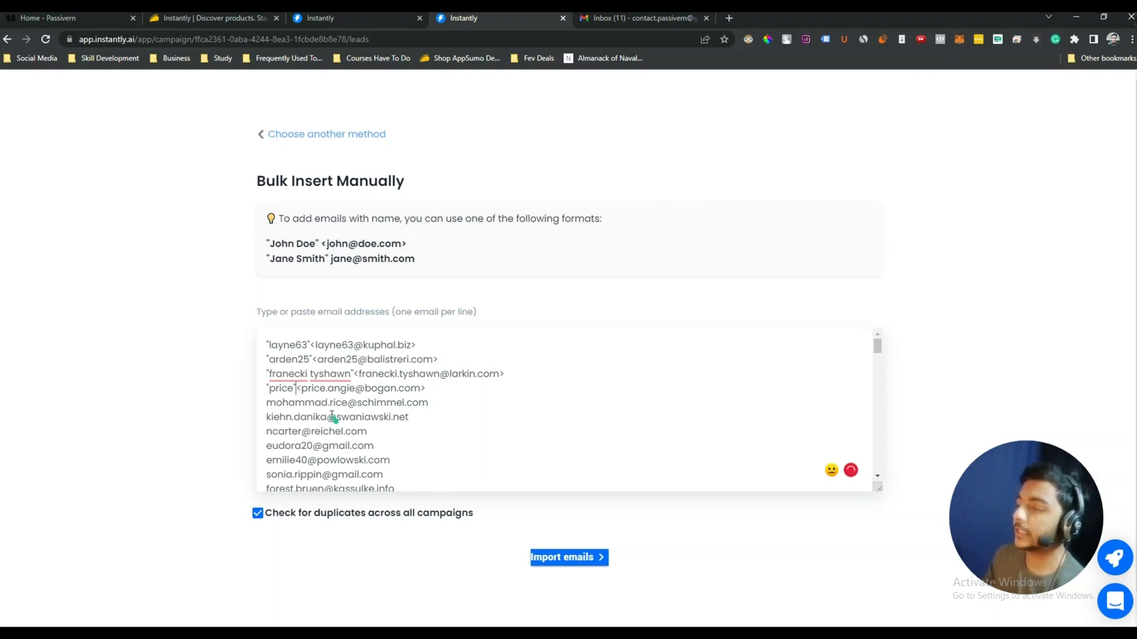
Review the lead list, checking the four named entries and the unnamed addresses below
click(301, 345)
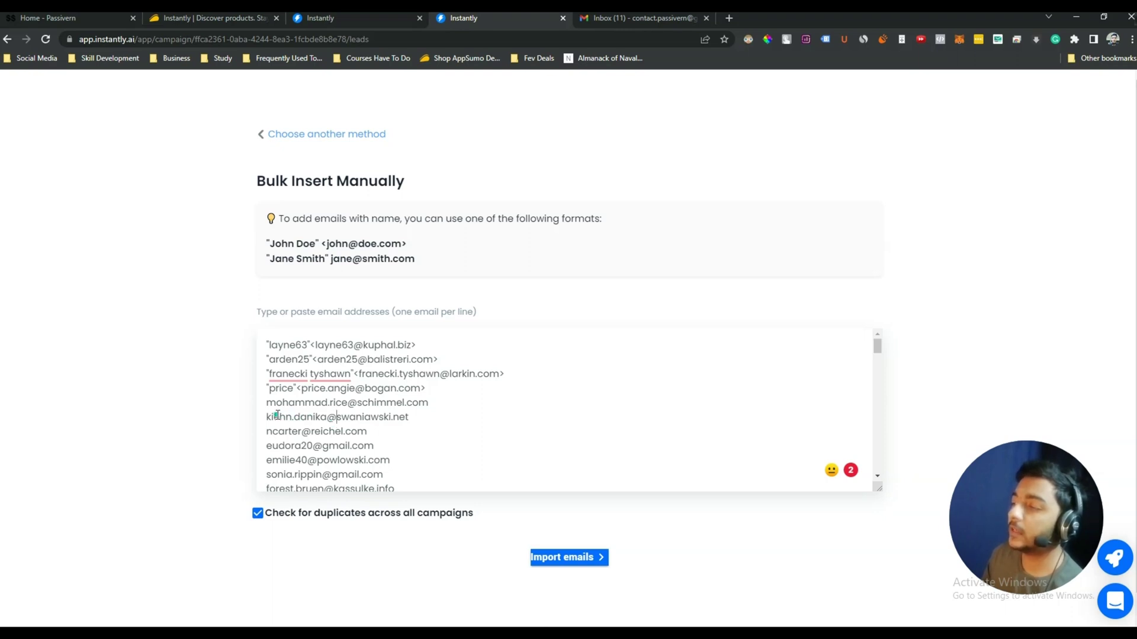
drag(270, 417, 307, 449)
click(307, 449)
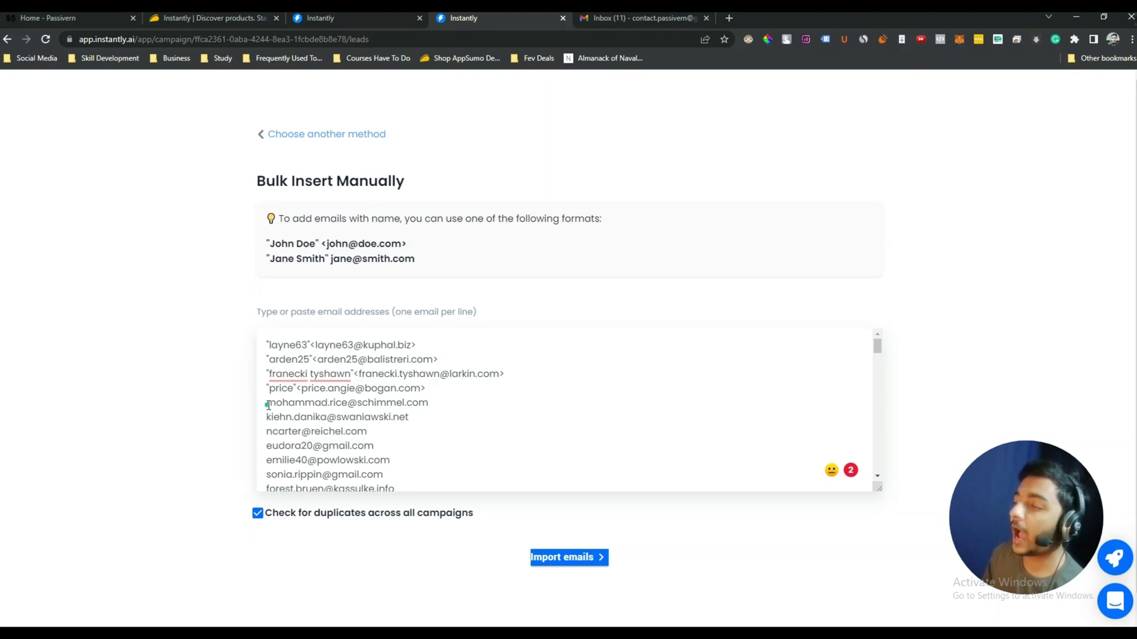
drag(266, 405, 316, 474)
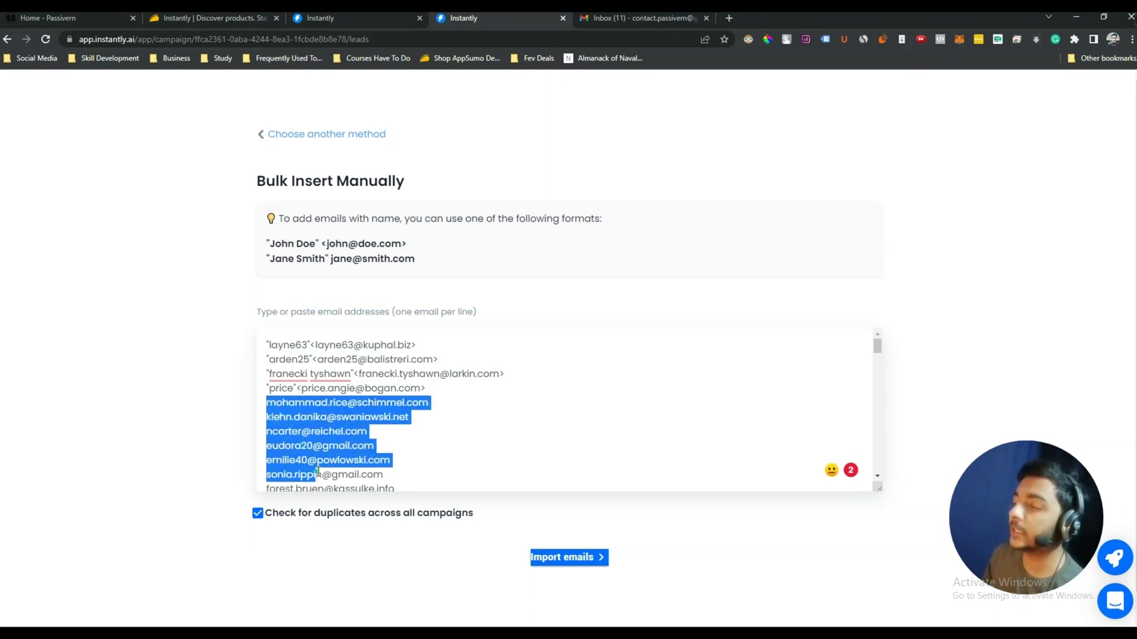
click(316, 475)
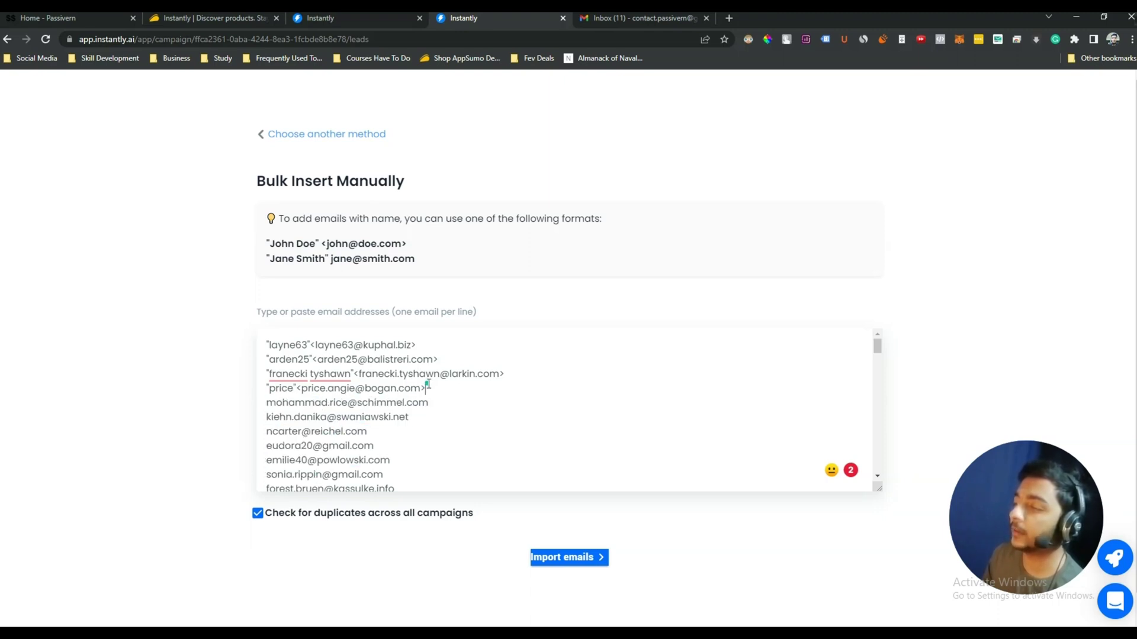
drag(428, 388, 269, 344)
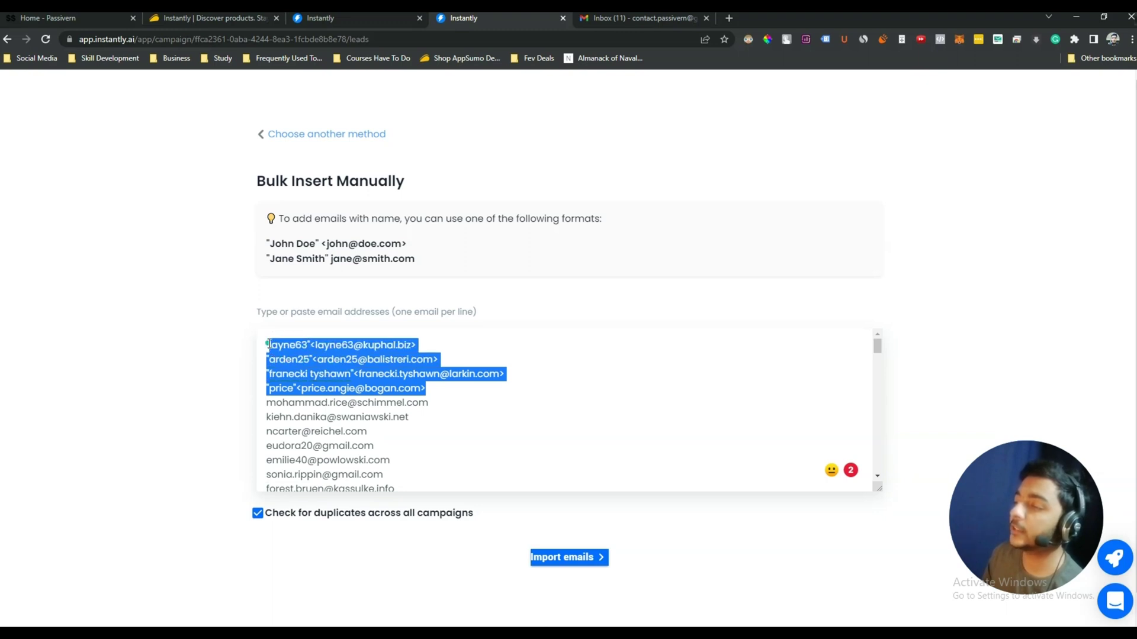
click(489, 396)
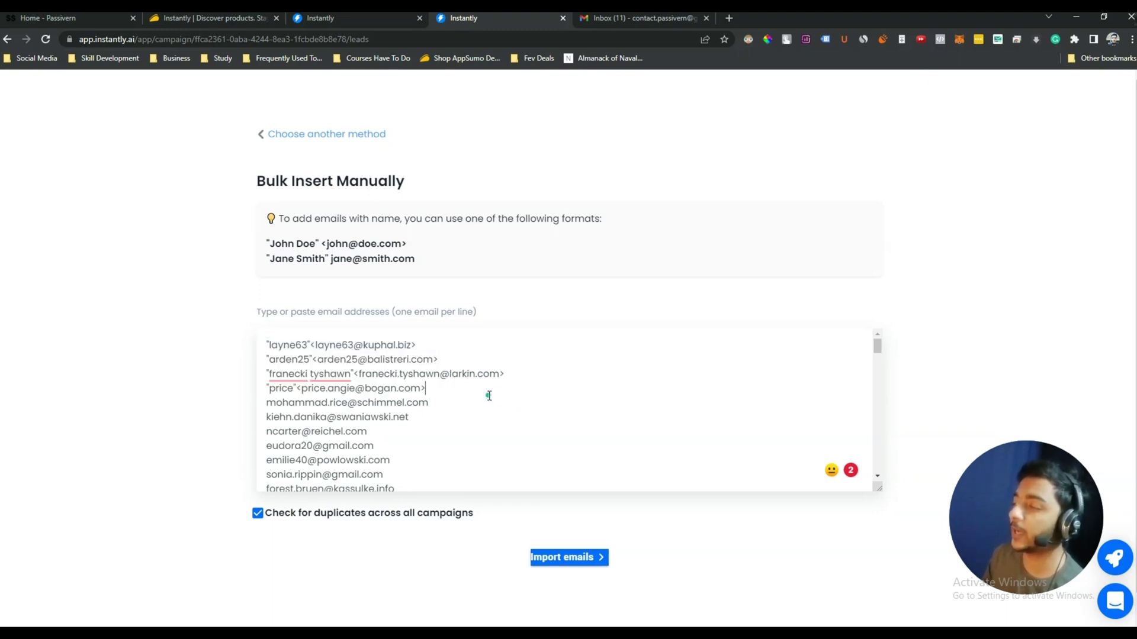
Import the pasted email list and confirm uploading the 16 contacts
click(553, 558)
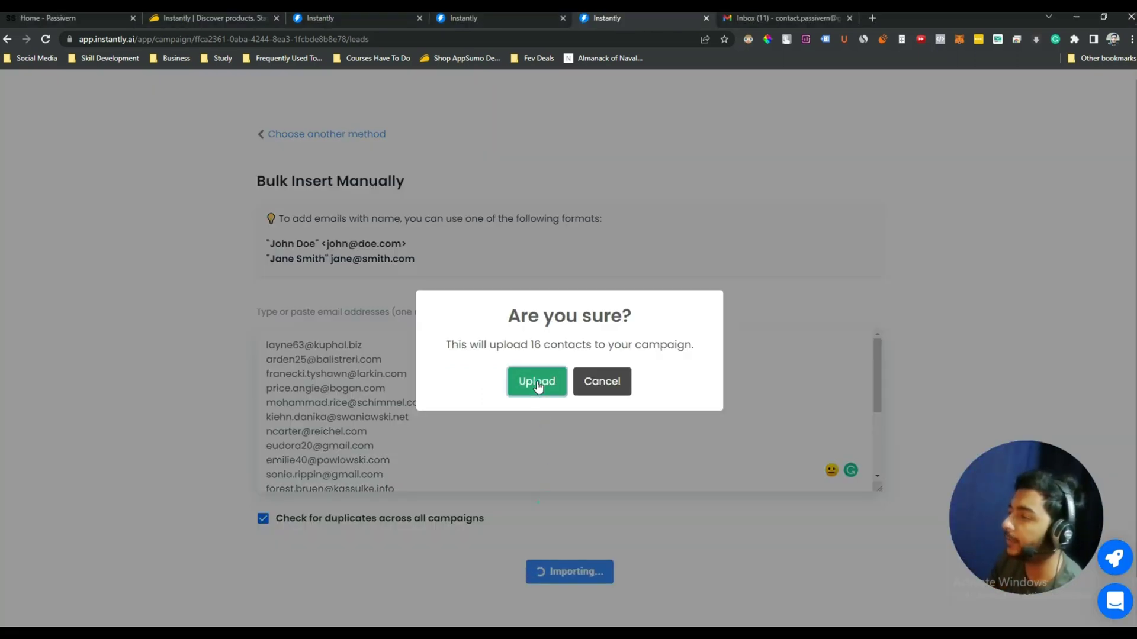
click(539, 383)
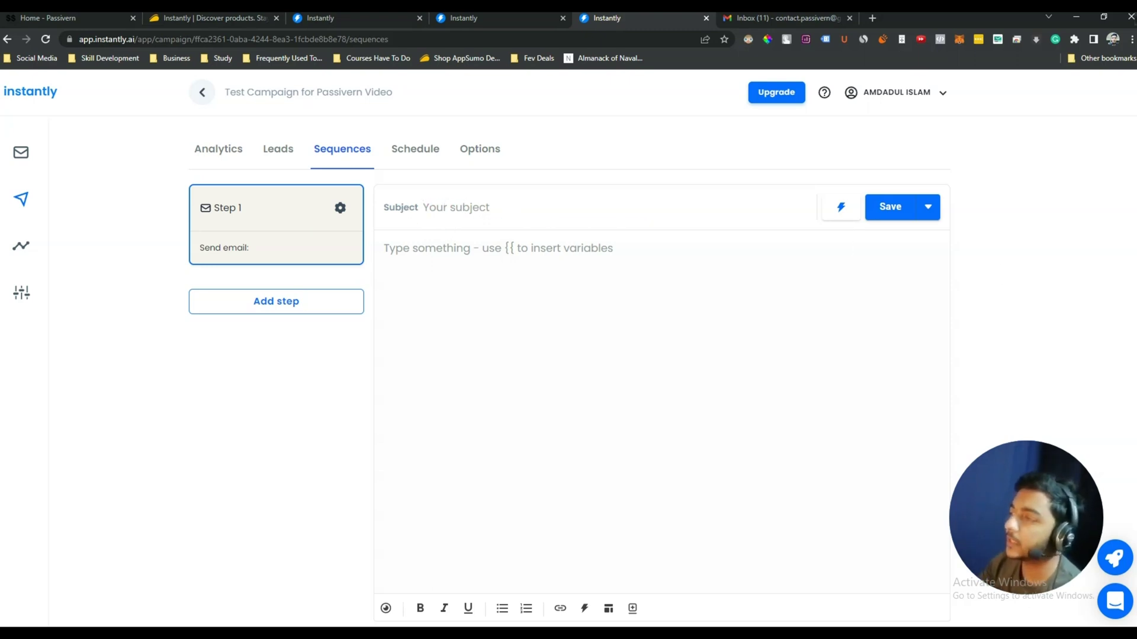
Write Step 1 with subject 'Test Subject', 'Hello {{Name}}', and a bulleted 'This is a test email.'
text(Test Subject)
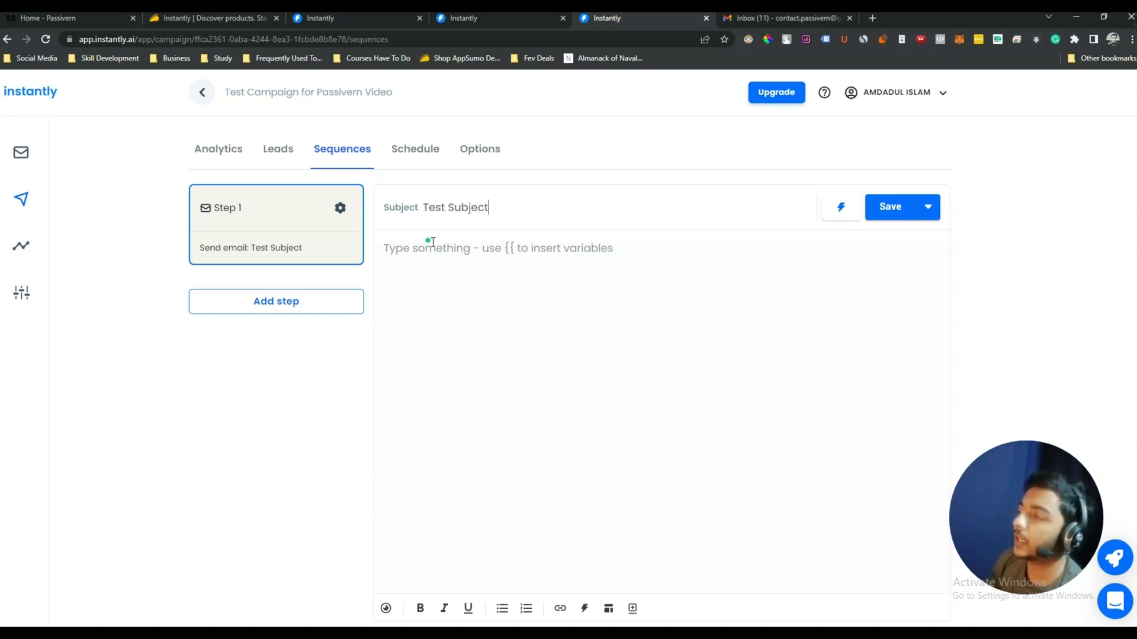
click(591, 267)
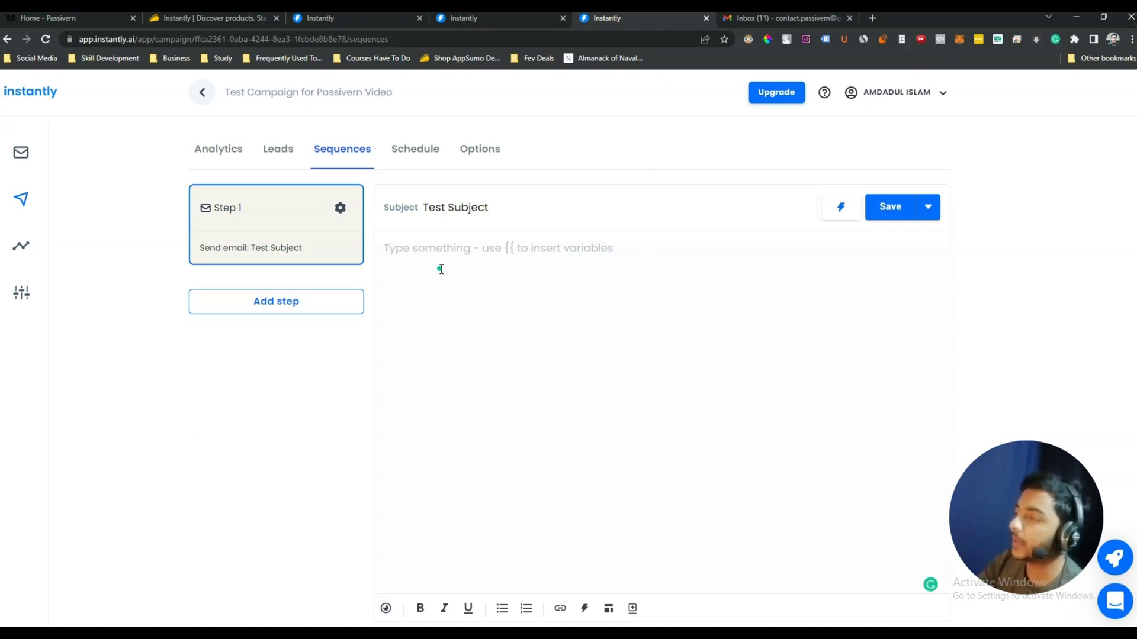
text(Hello)
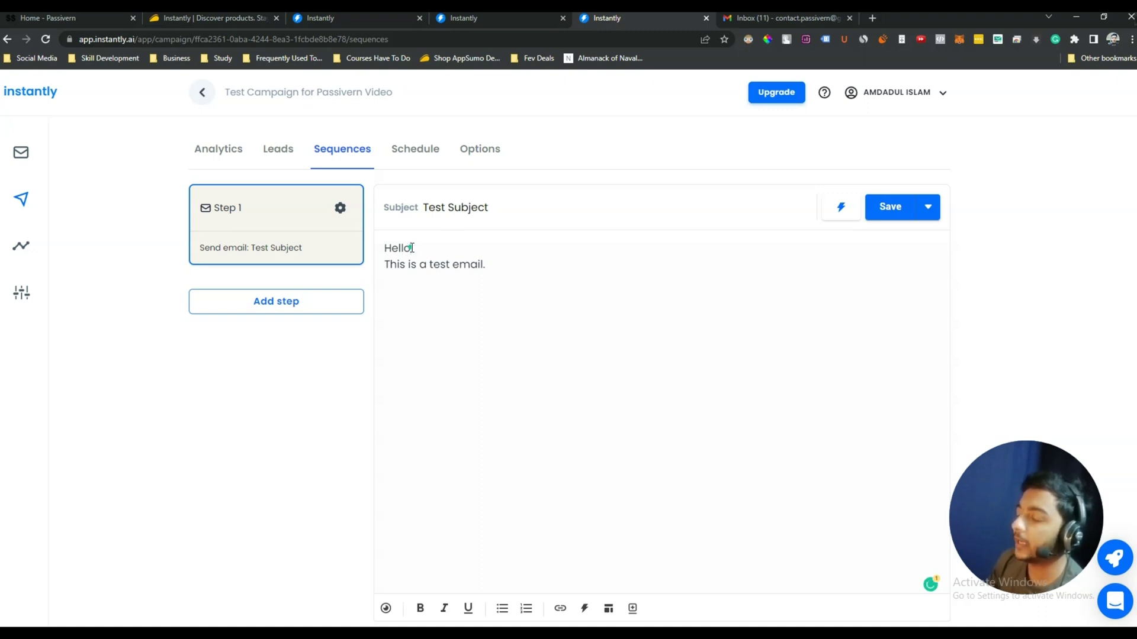
text({{)
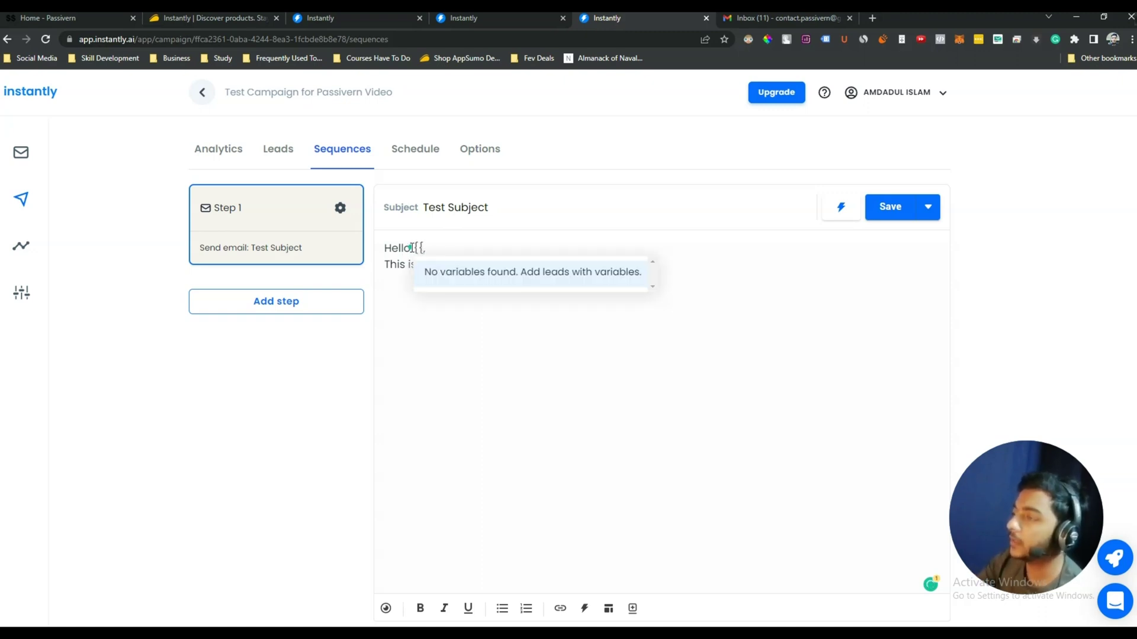
text(Name)
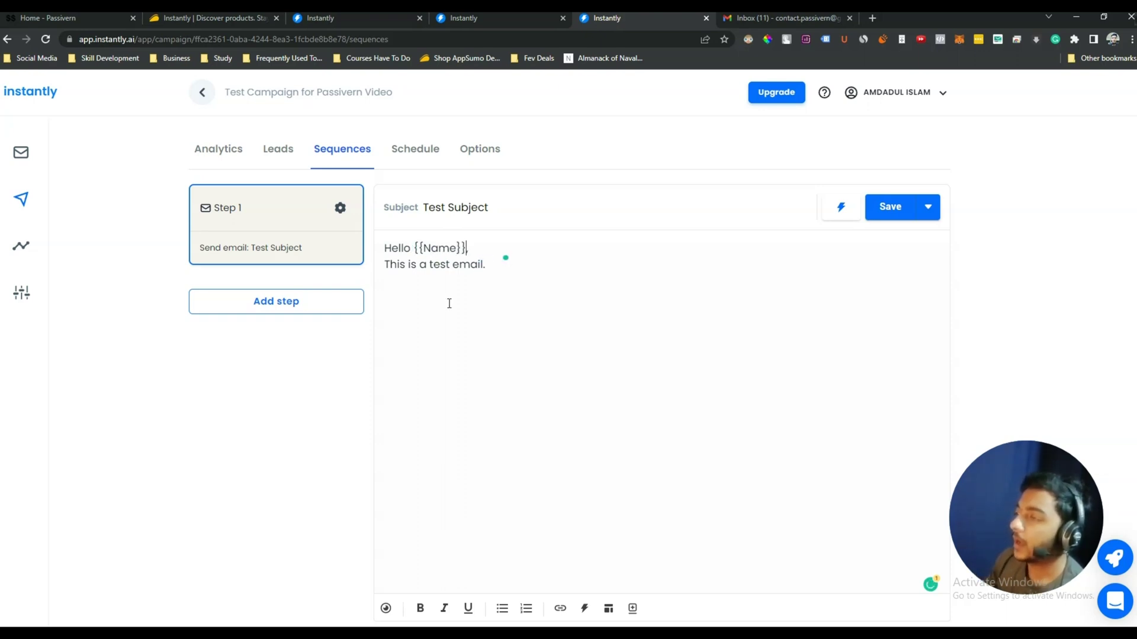
triple_click(471, 268)
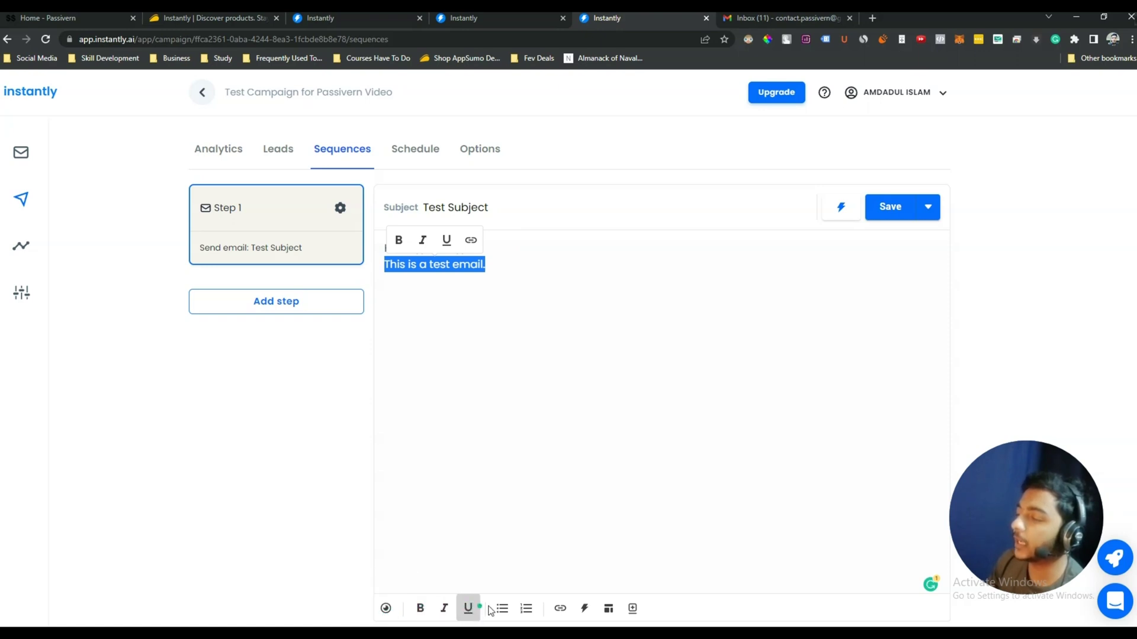
click(513, 610)
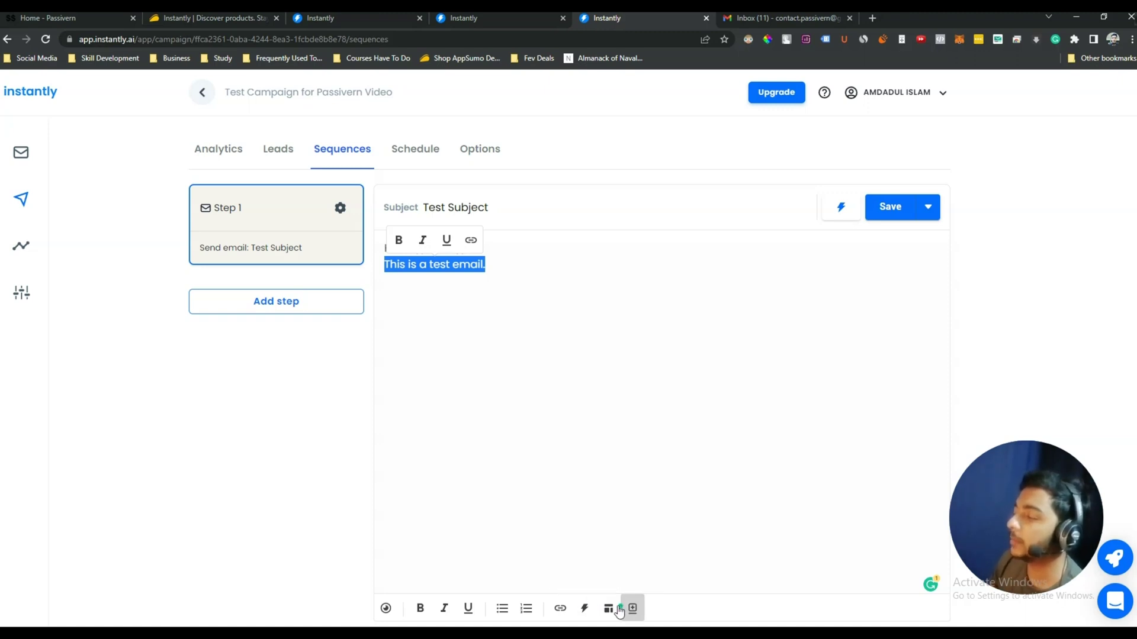
Browse the template library, previewing the Lead Gen Agency 2 and 3 and FB Ads templates
click(608, 610)
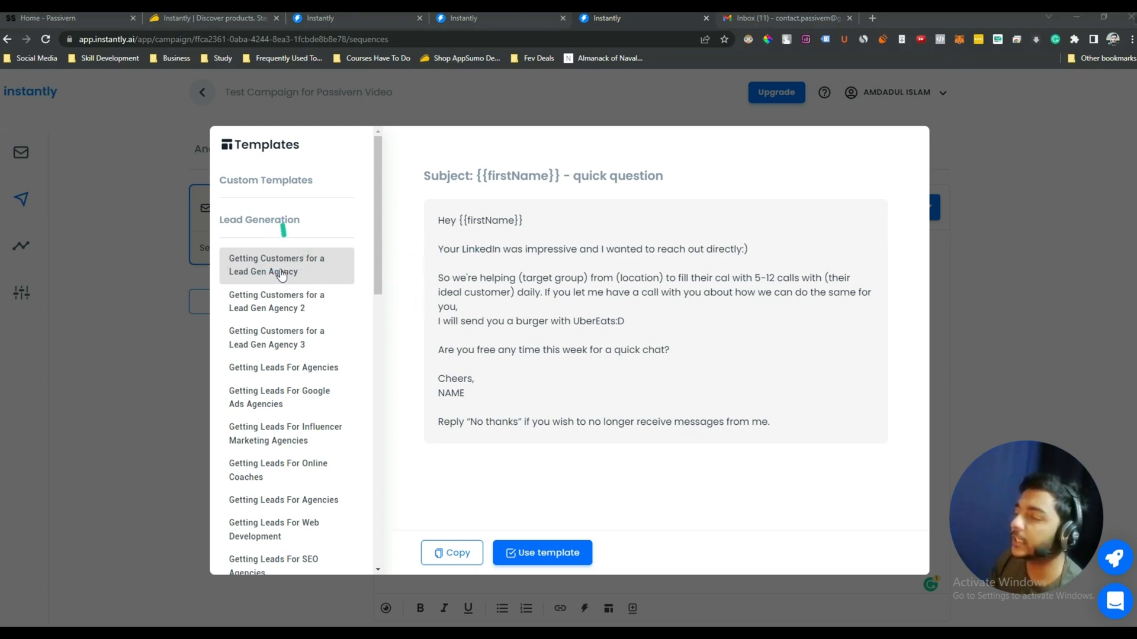
click(261, 294)
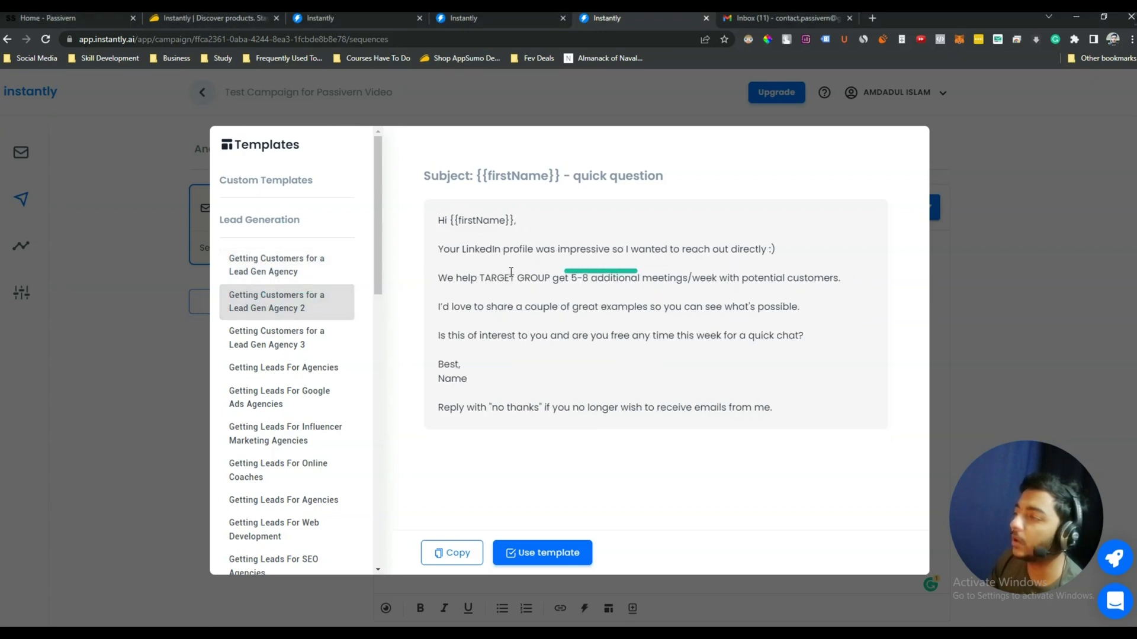
drag(778, 407, 456, 256)
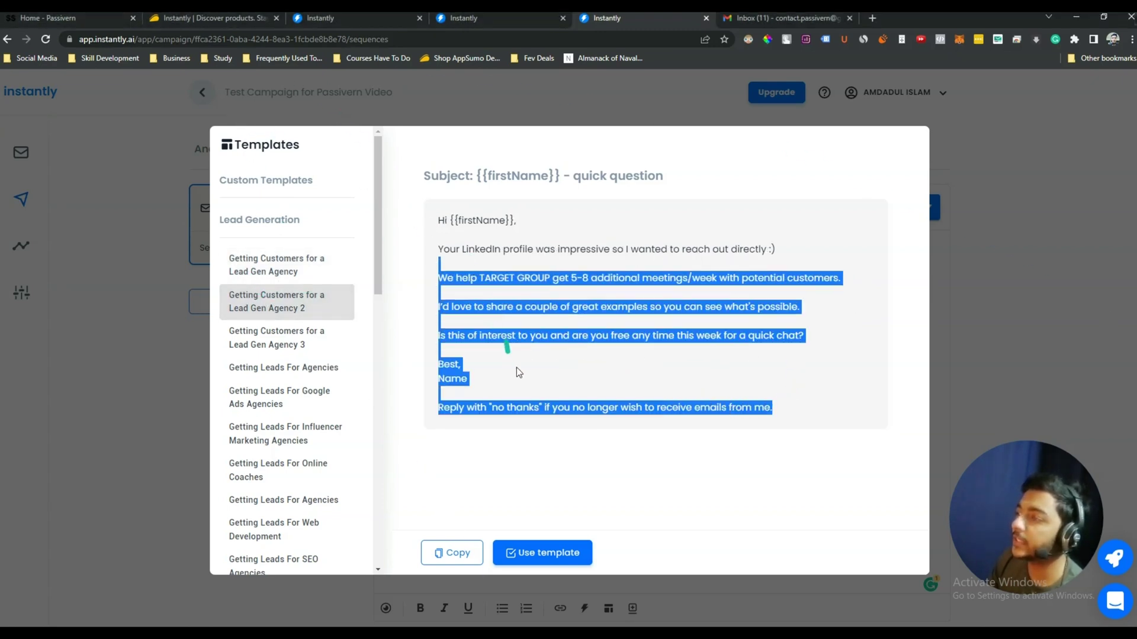
click(507, 321)
click(235, 353)
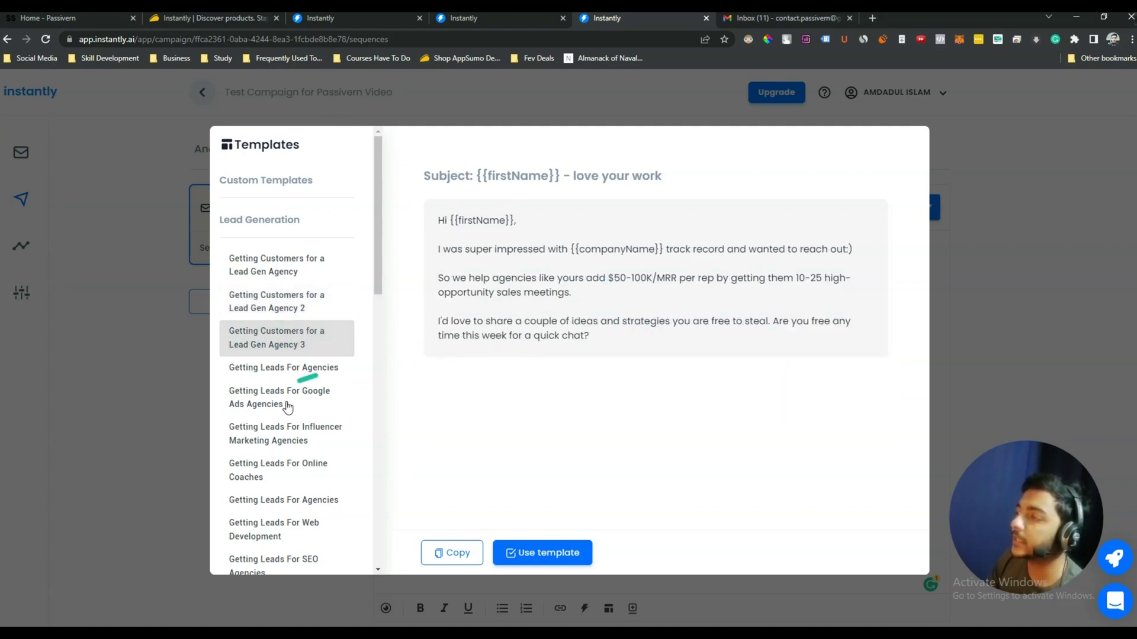
scroll(286, 403, down, 6)
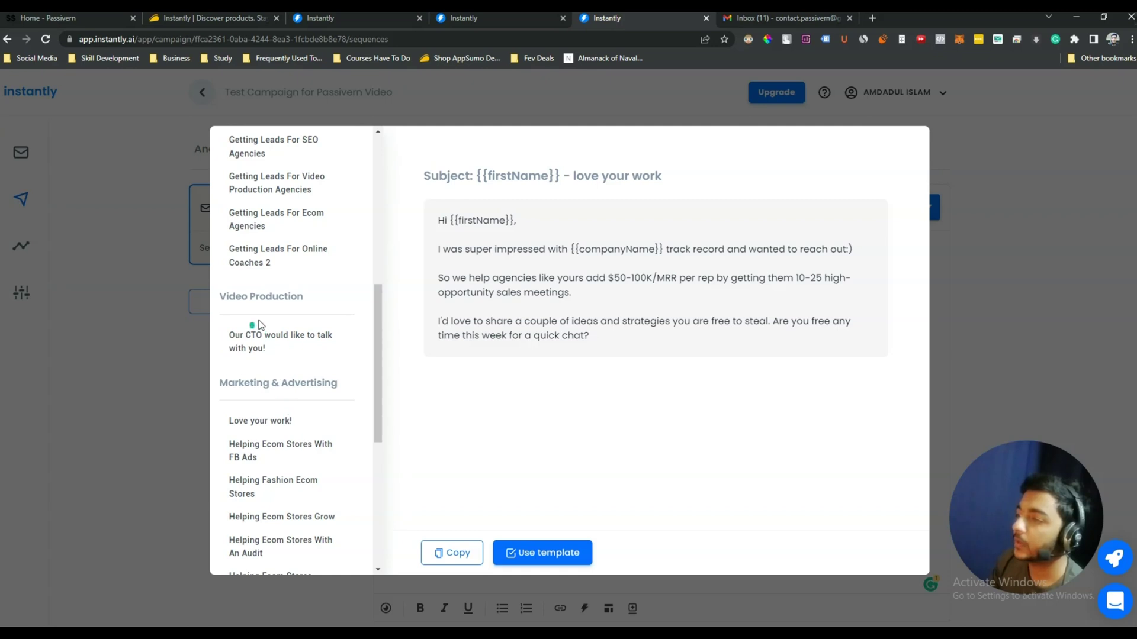
scroll(335, 325, up, 7)
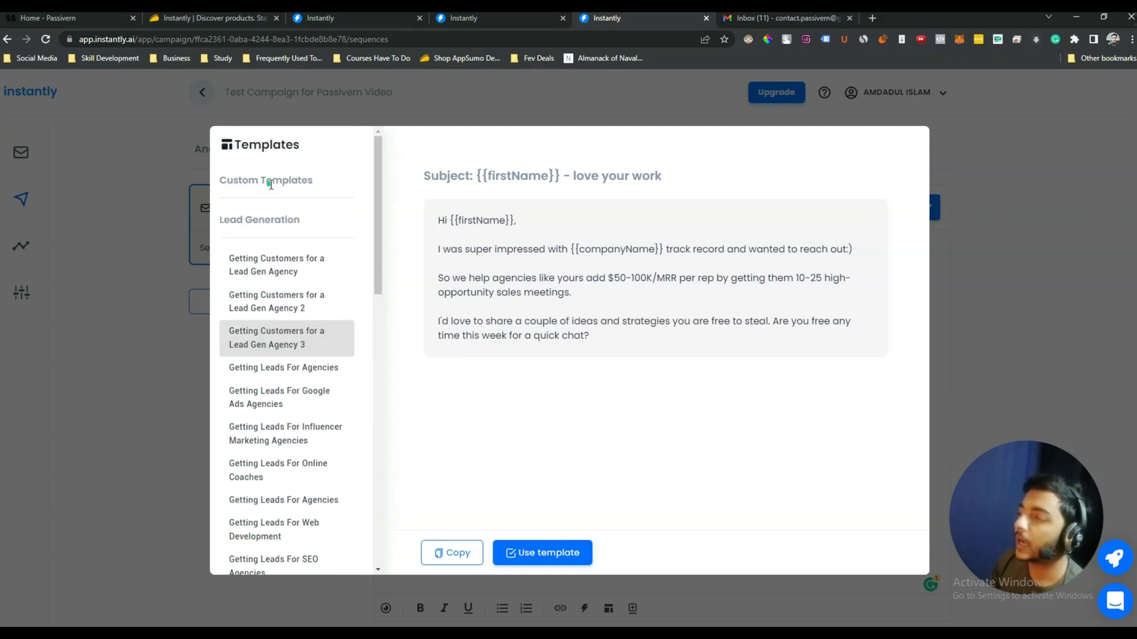
double_click(247, 222)
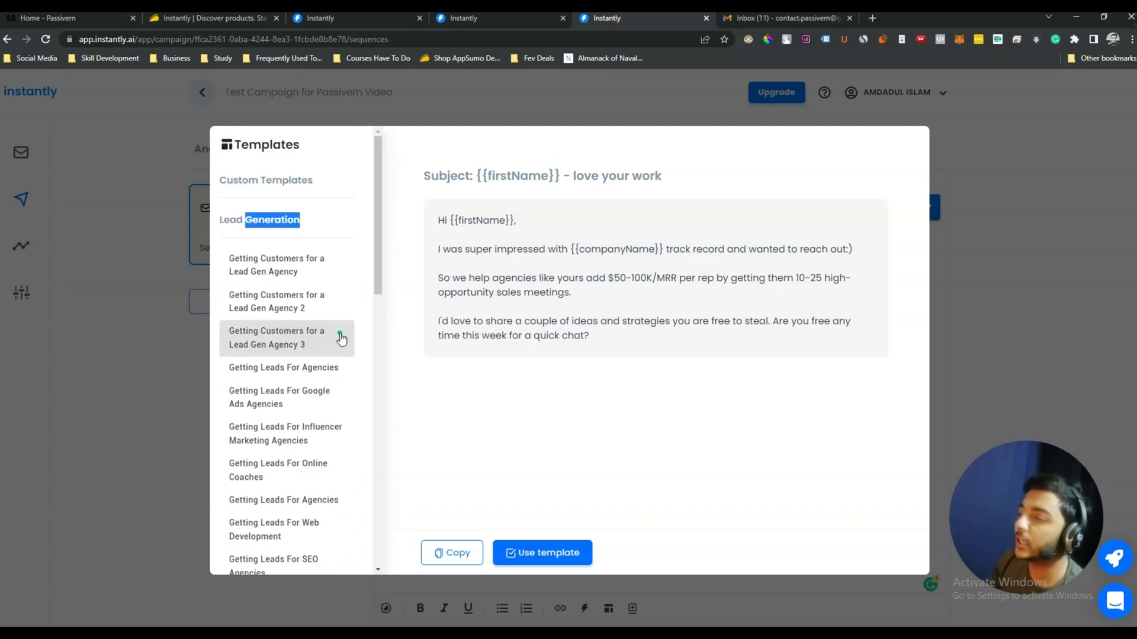
scroll(246, 355, down, 6)
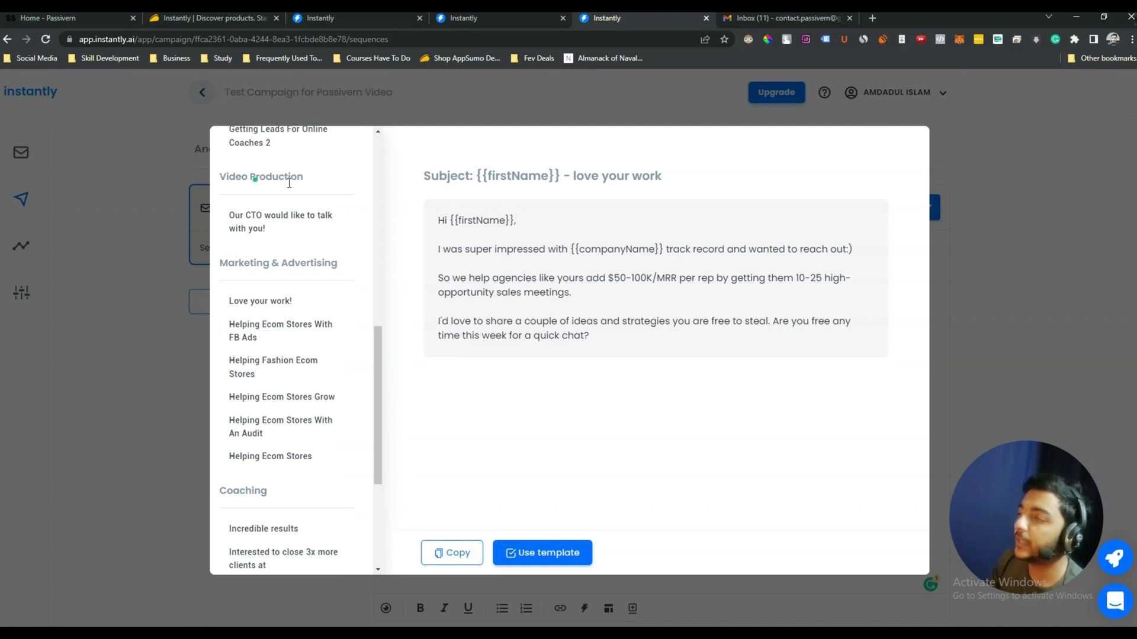
click(286, 328)
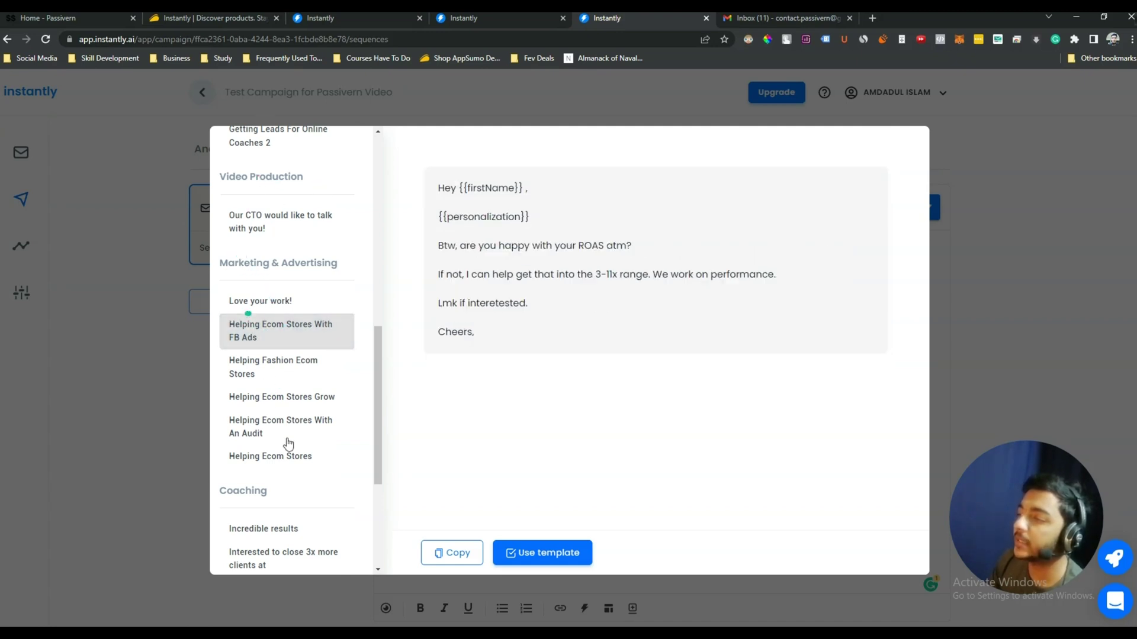
scroll(268, 508, down, 3)
Insert the 'Interested to close 3x more clients at {{companyName}}?' coaching template into Step 1
click(268, 376)
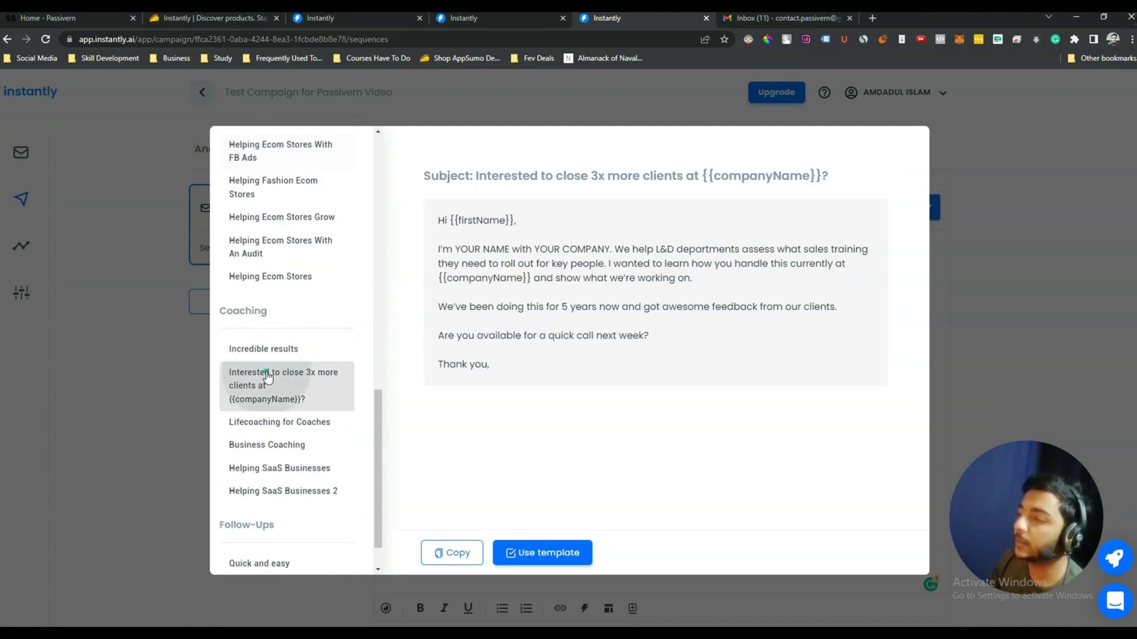
scroll(278, 396, down, 1)
click(269, 515)
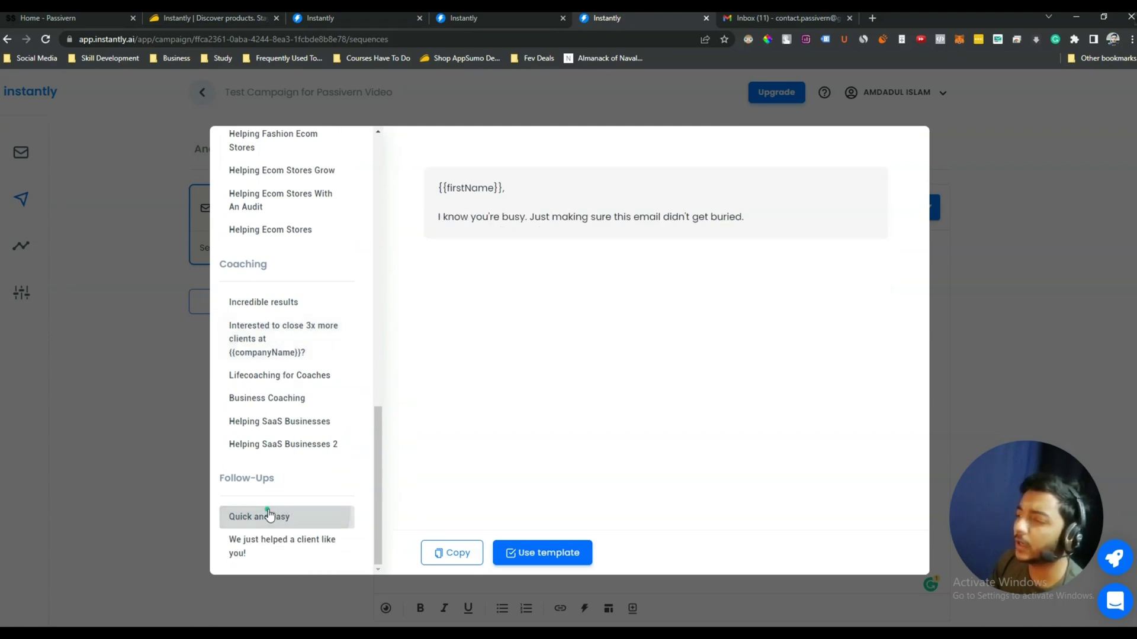
click(296, 343)
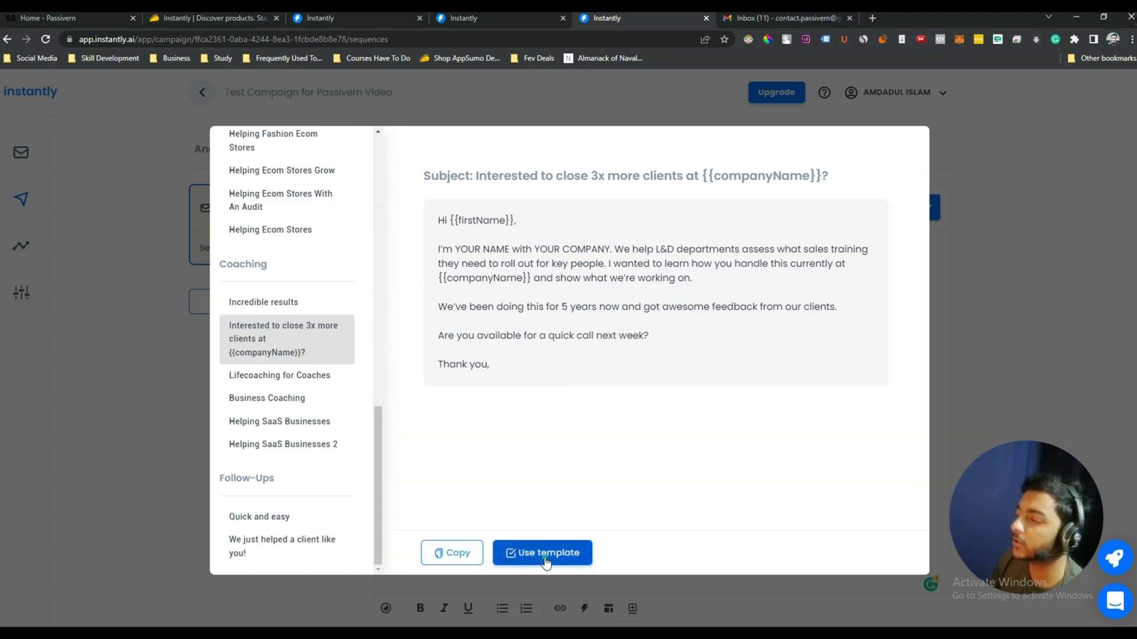
click(546, 553)
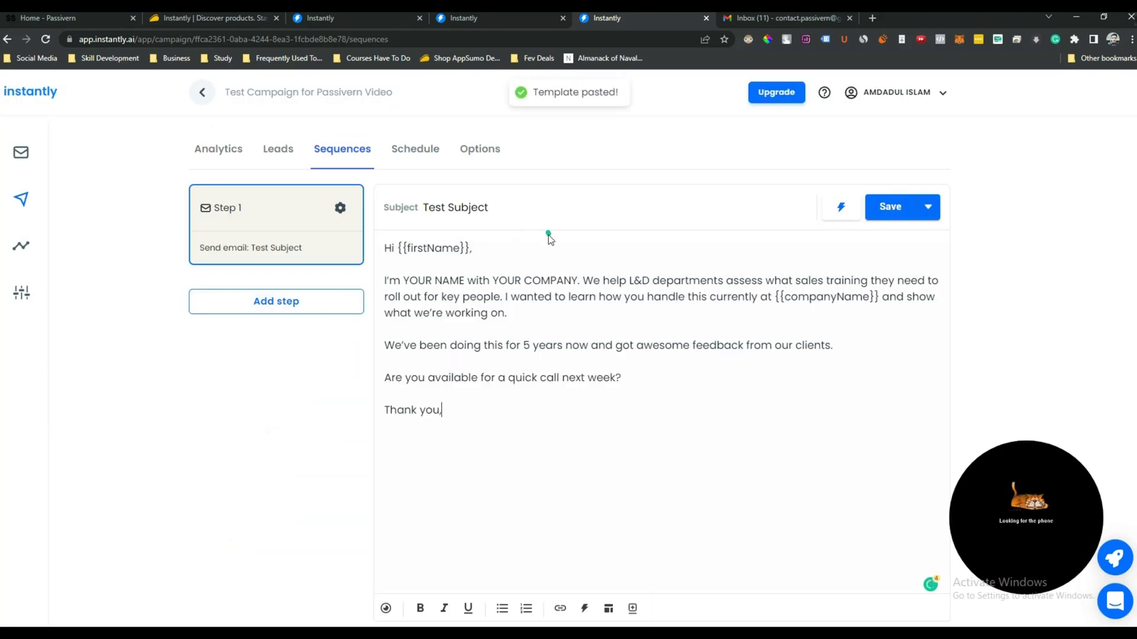
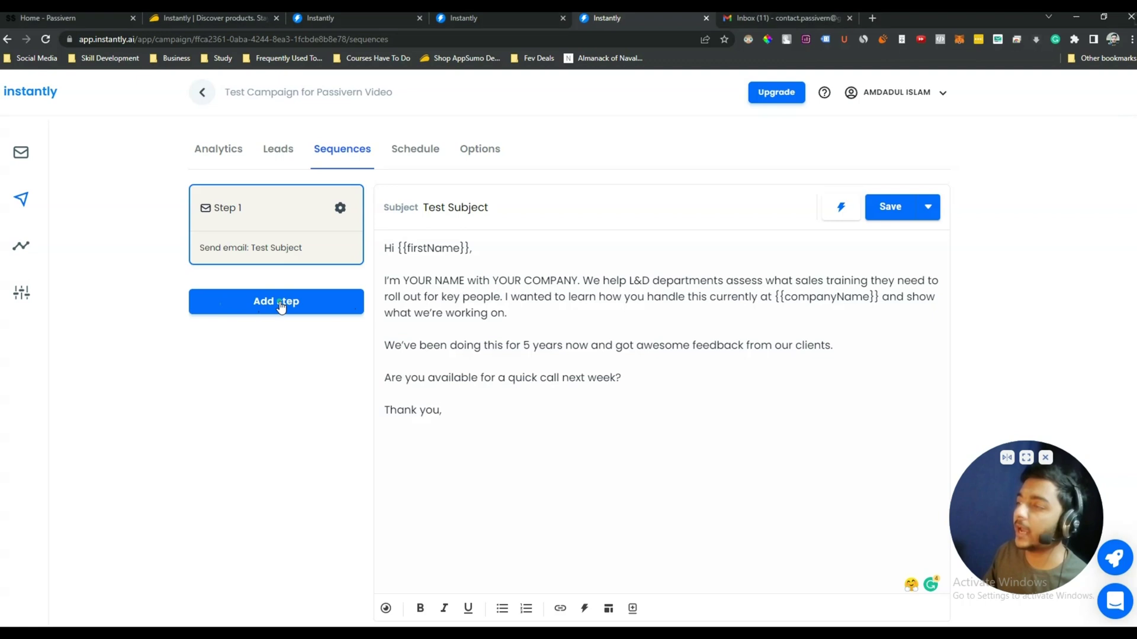
Add Step 2 filled with the 'Getting Customers for a Lead Gen Agency 2' template, plus an empty Step 3
click(280, 304)
drag(199, 243, 223, 236)
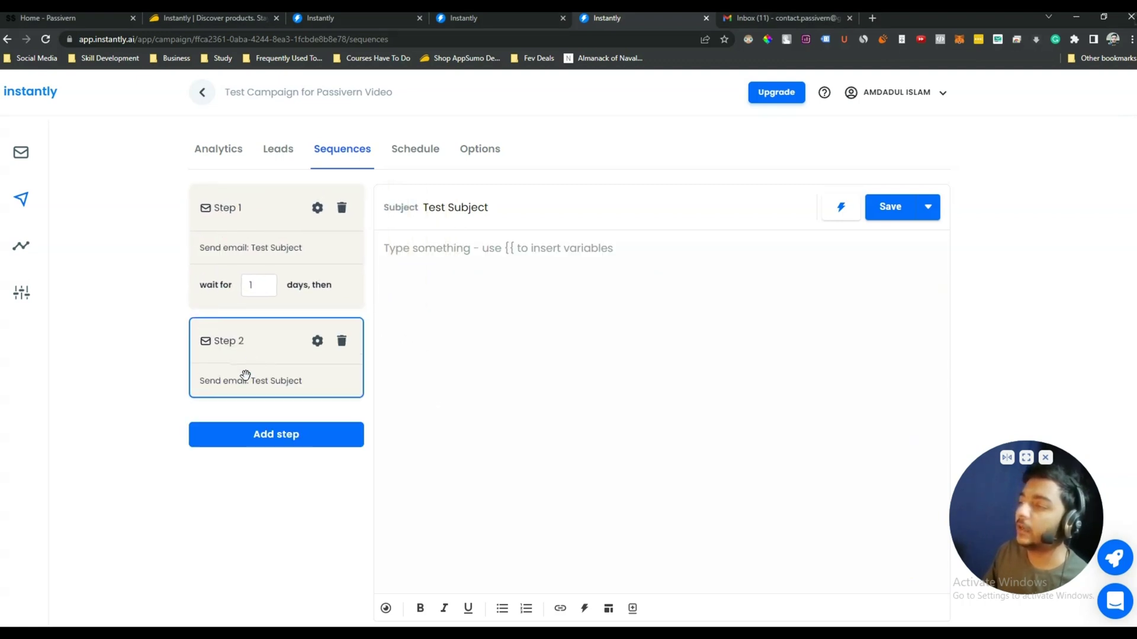
click(464, 330)
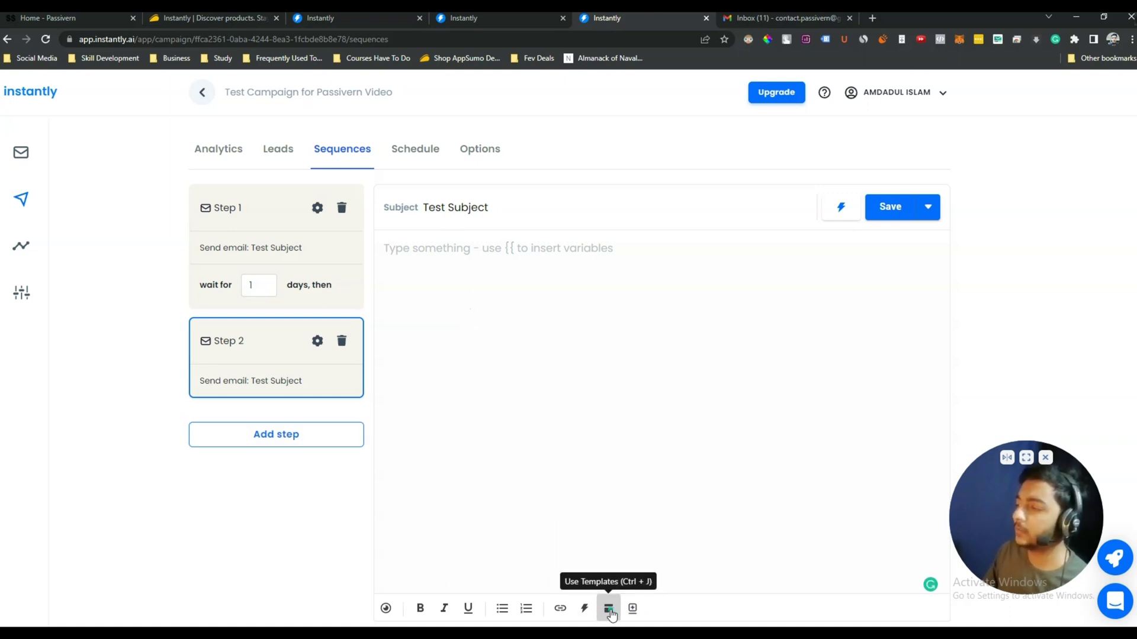
click(609, 610)
click(284, 307)
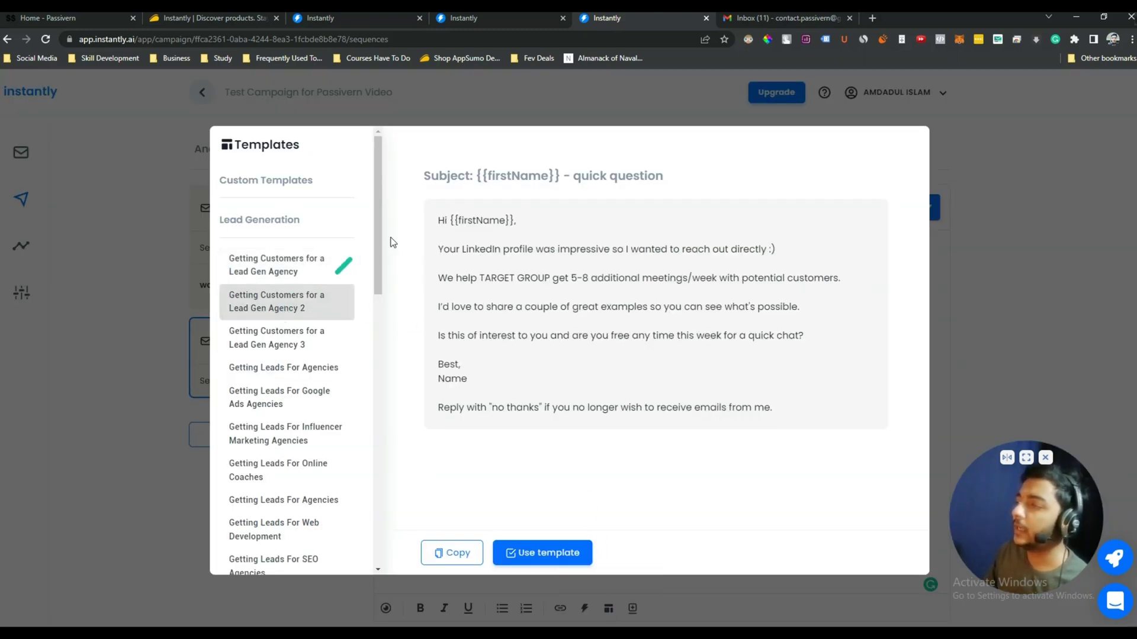
click(541, 552)
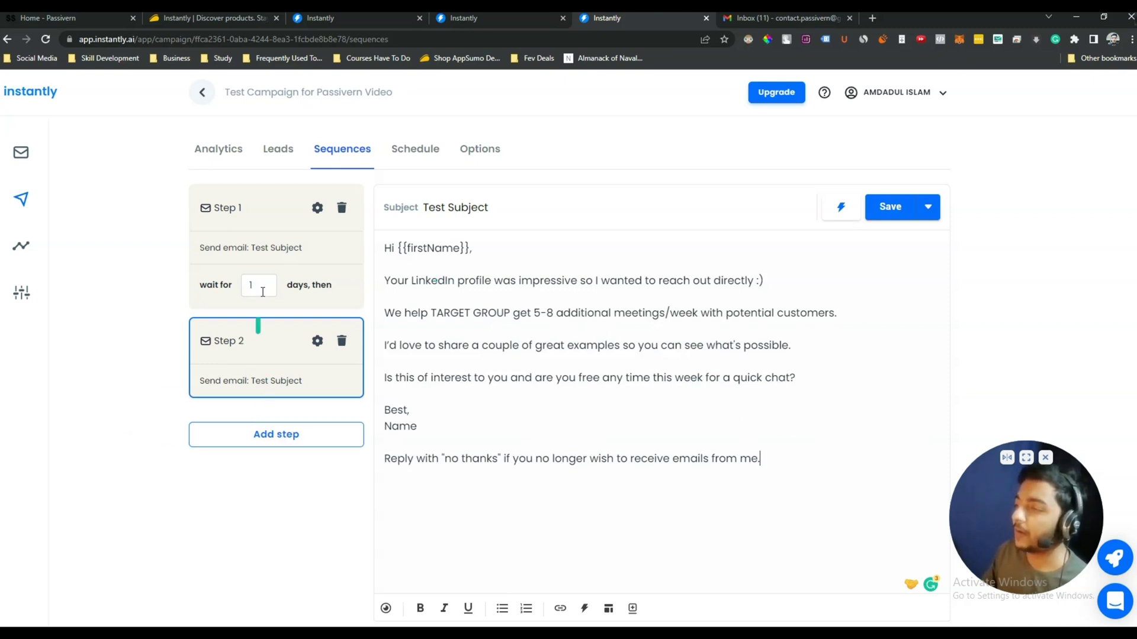
click(269, 444)
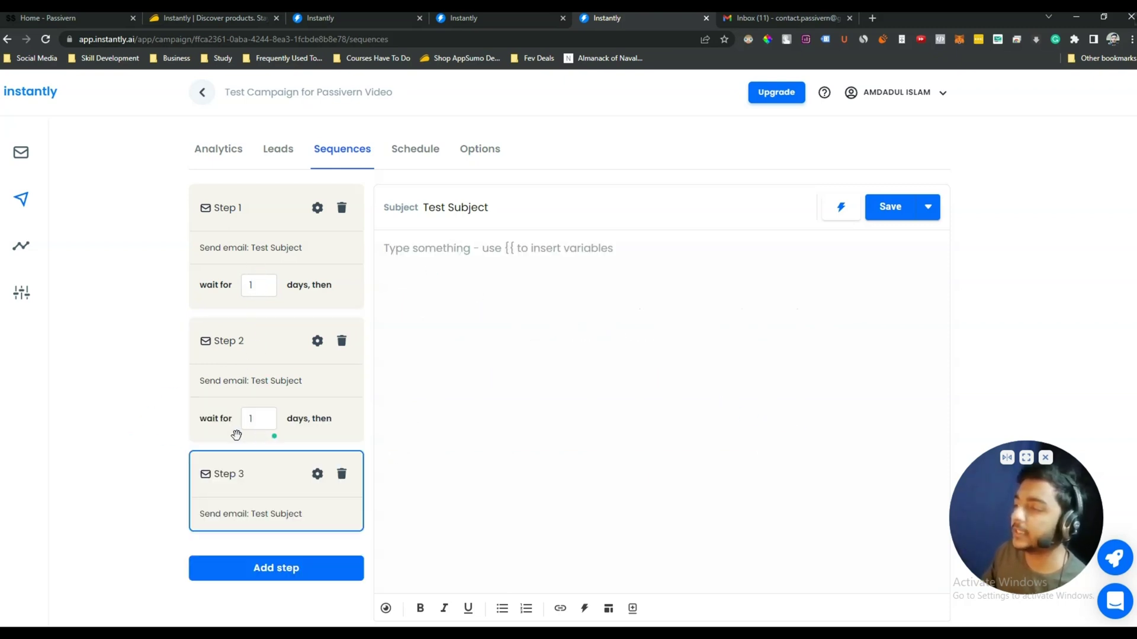
Fill Step 3 with the 'Getting Leads For Google Ads Agencies' template
click(608, 609)
click(303, 394)
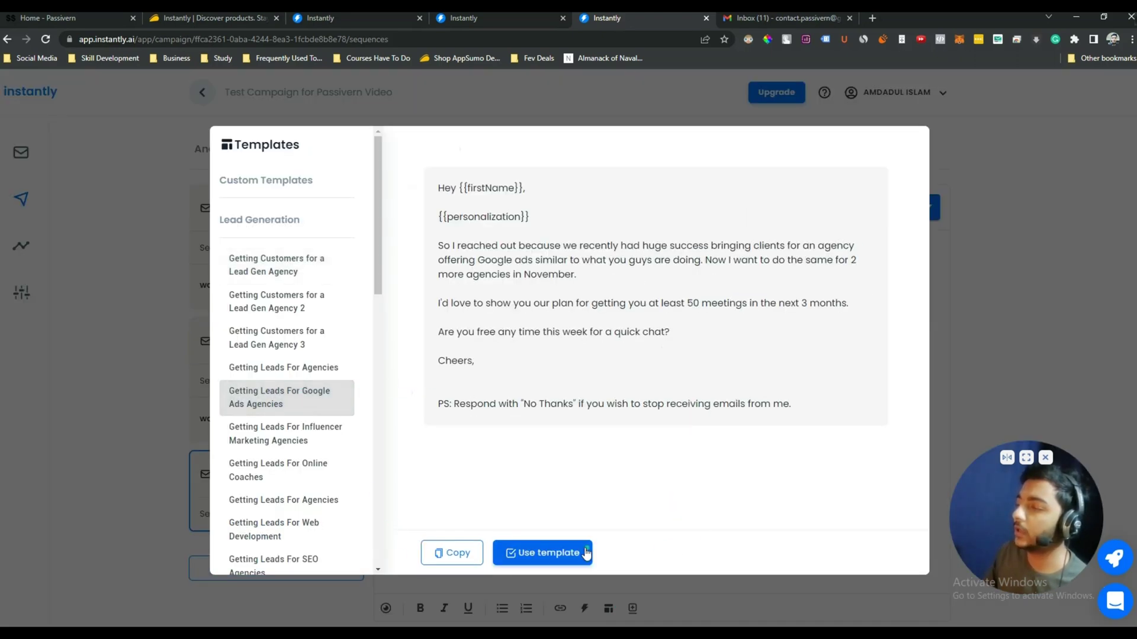
click(581, 553)
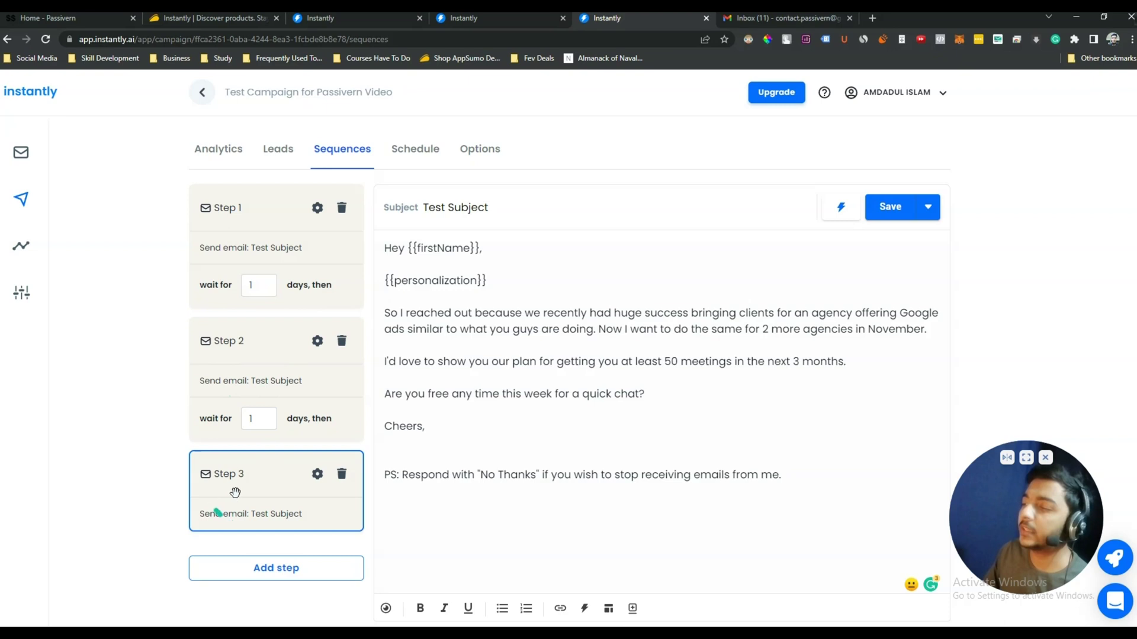
Set Step 2's wait time to 2 days and bring up its Step Settings
click(256, 288)
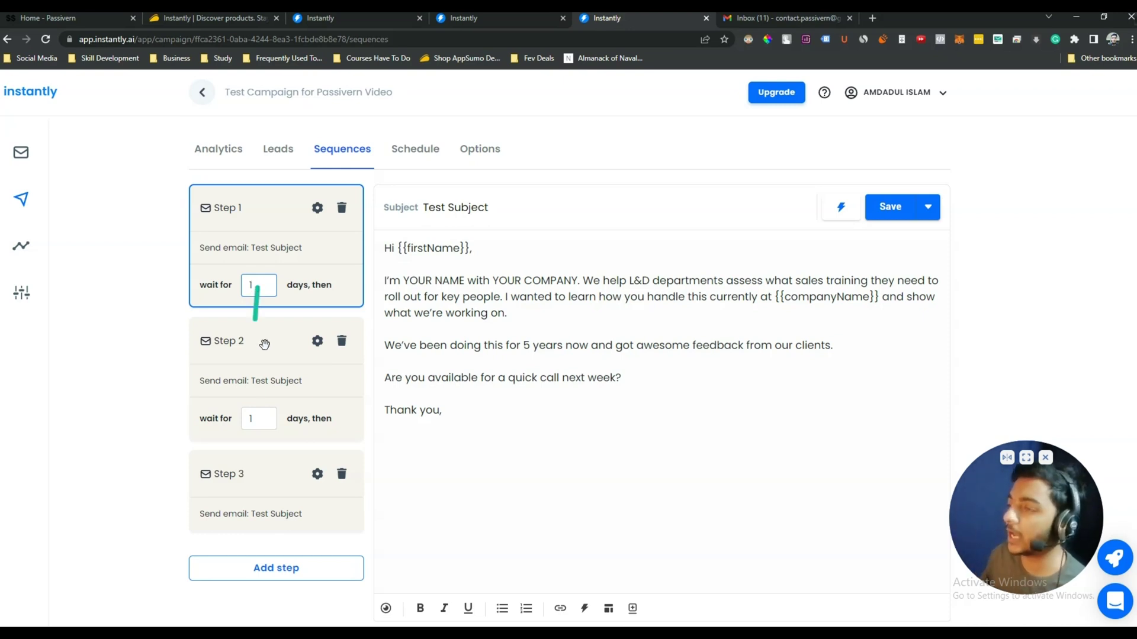
click(264, 424)
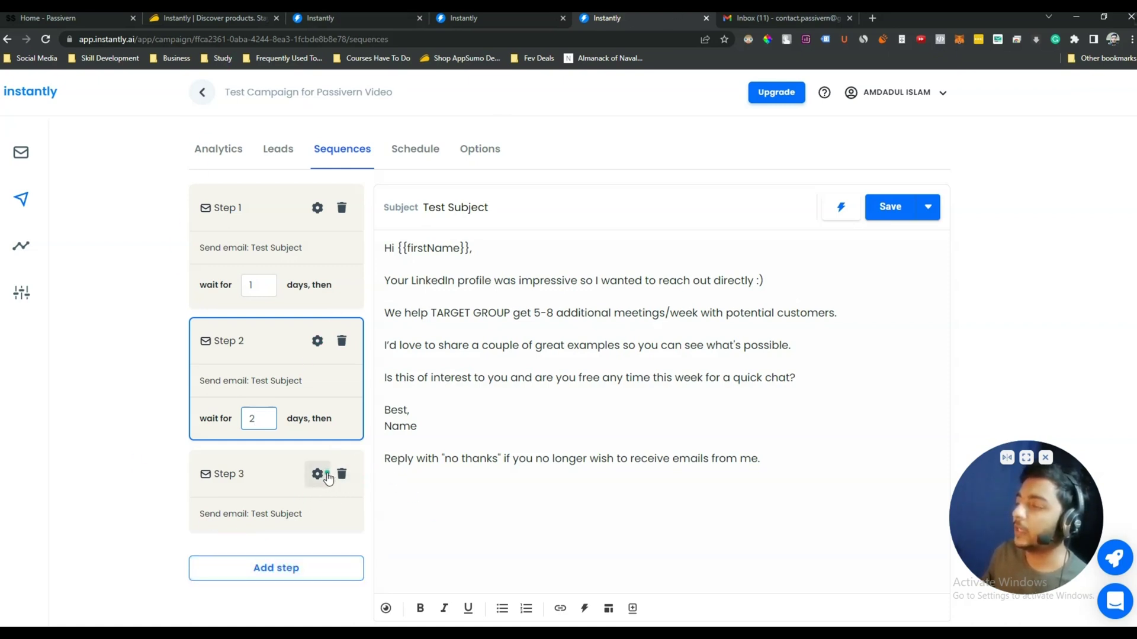
click(318, 342)
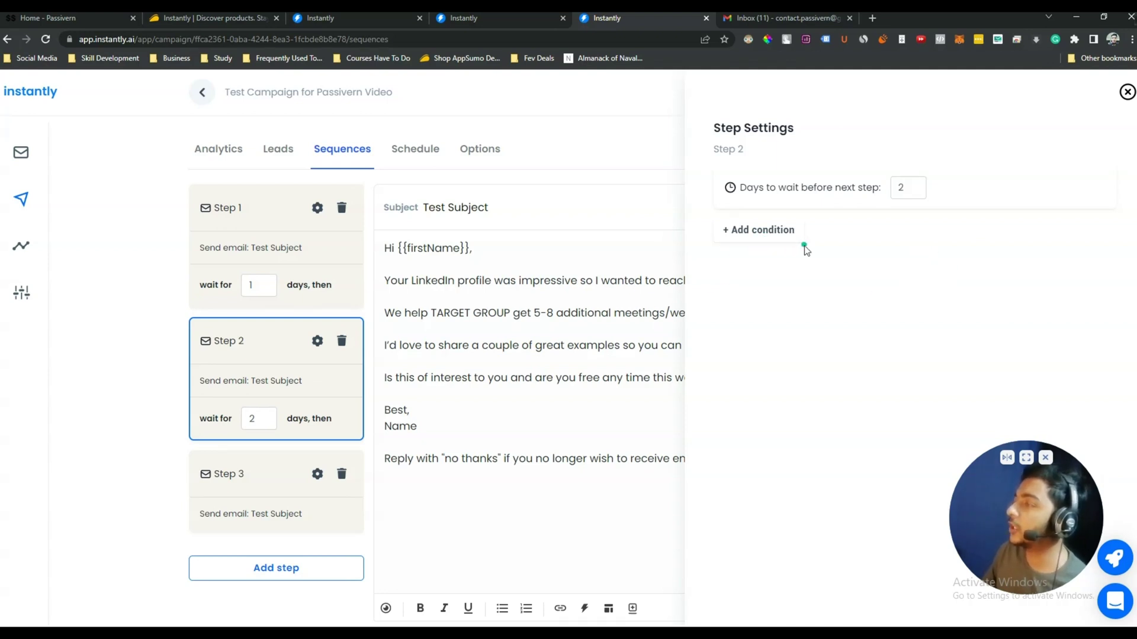
Add a Step 2 condition: when a lead opens this email, change the next wait to 1 day
click(754, 232)
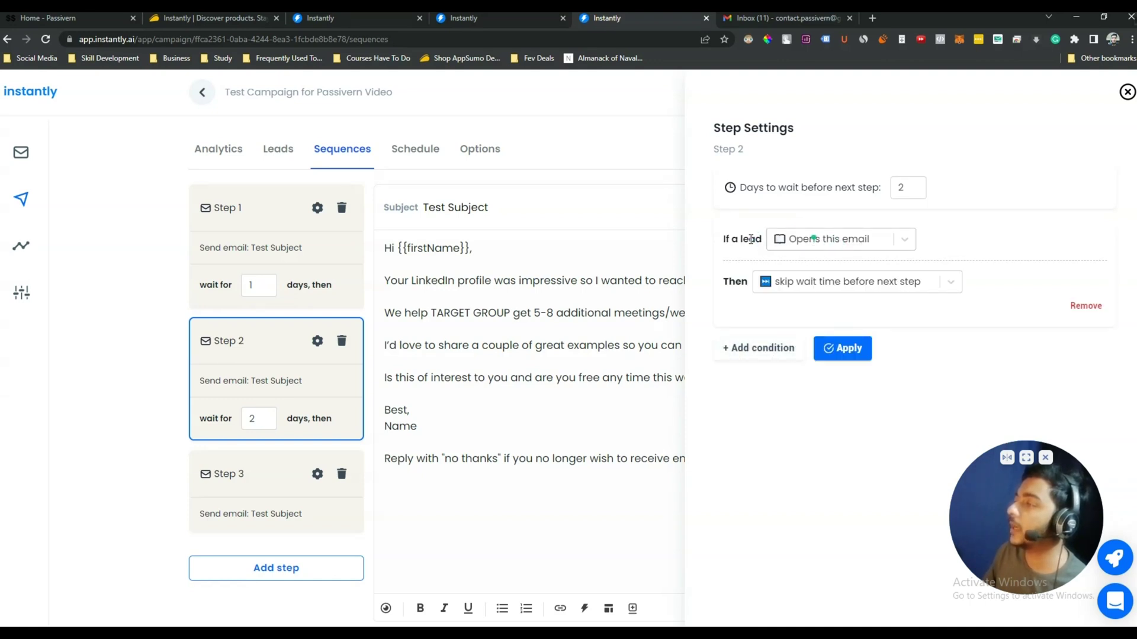
click(841, 239)
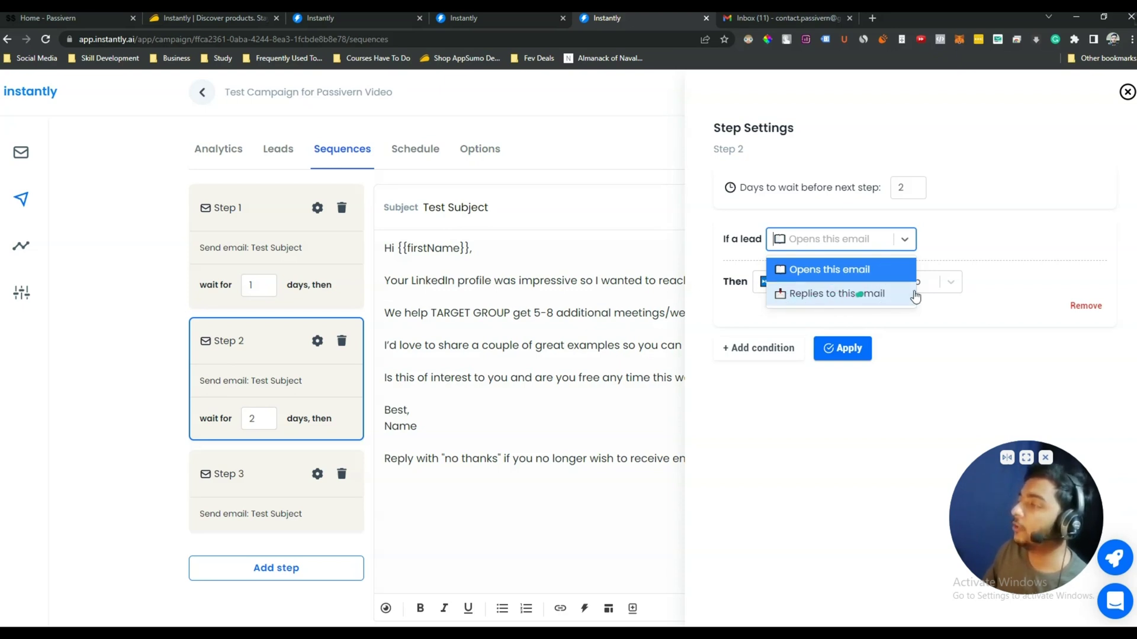
click(969, 241)
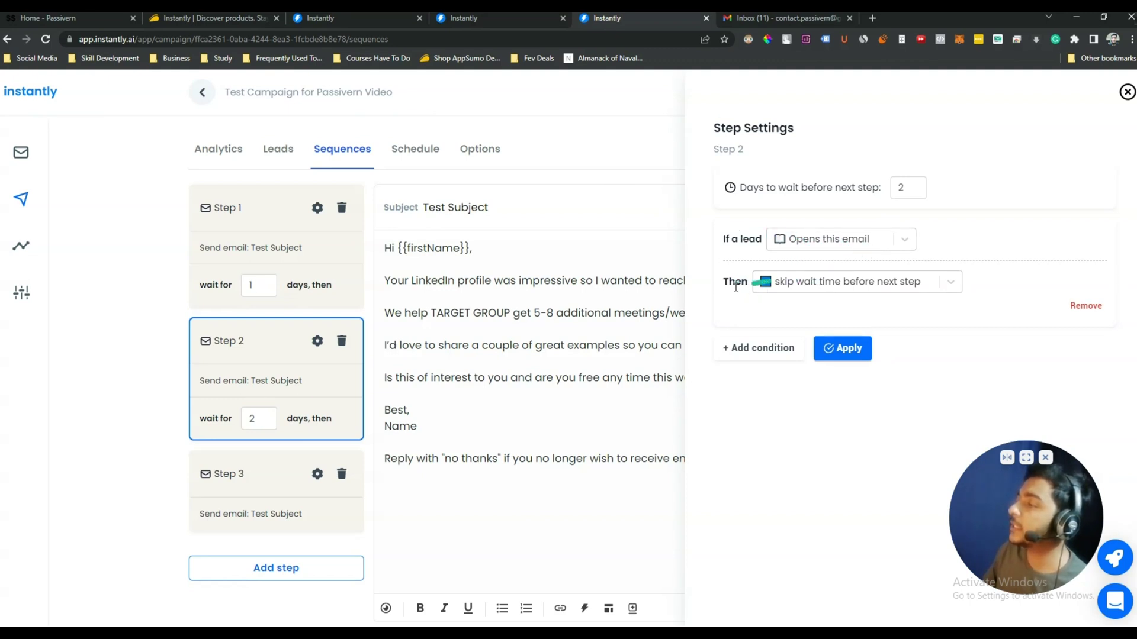
click(842, 284)
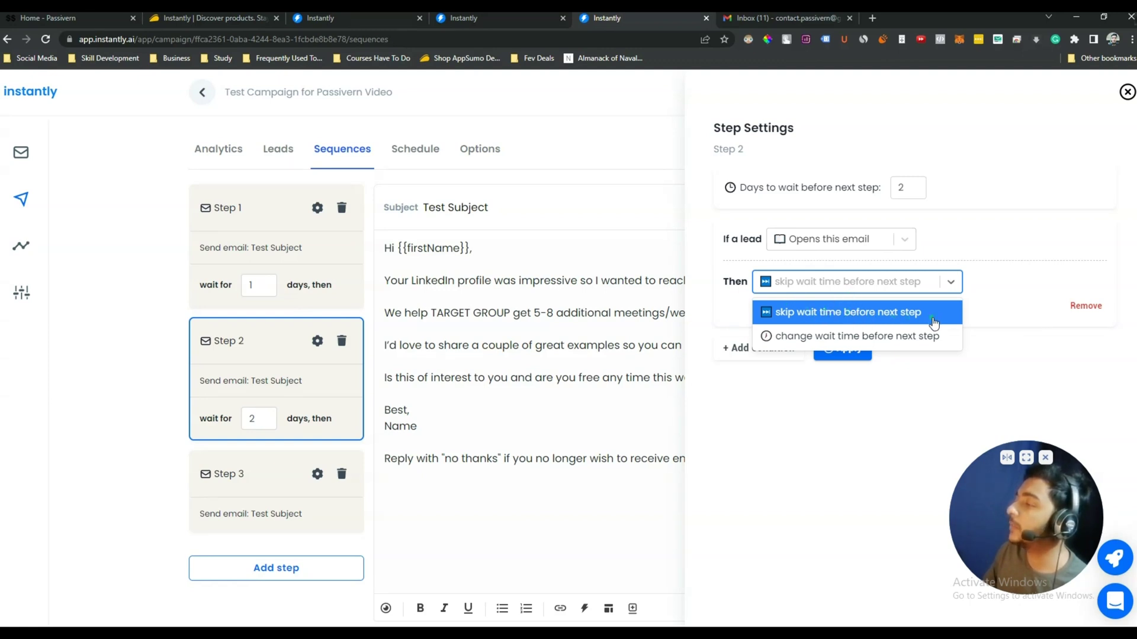
click(888, 336)
click(769, 312)
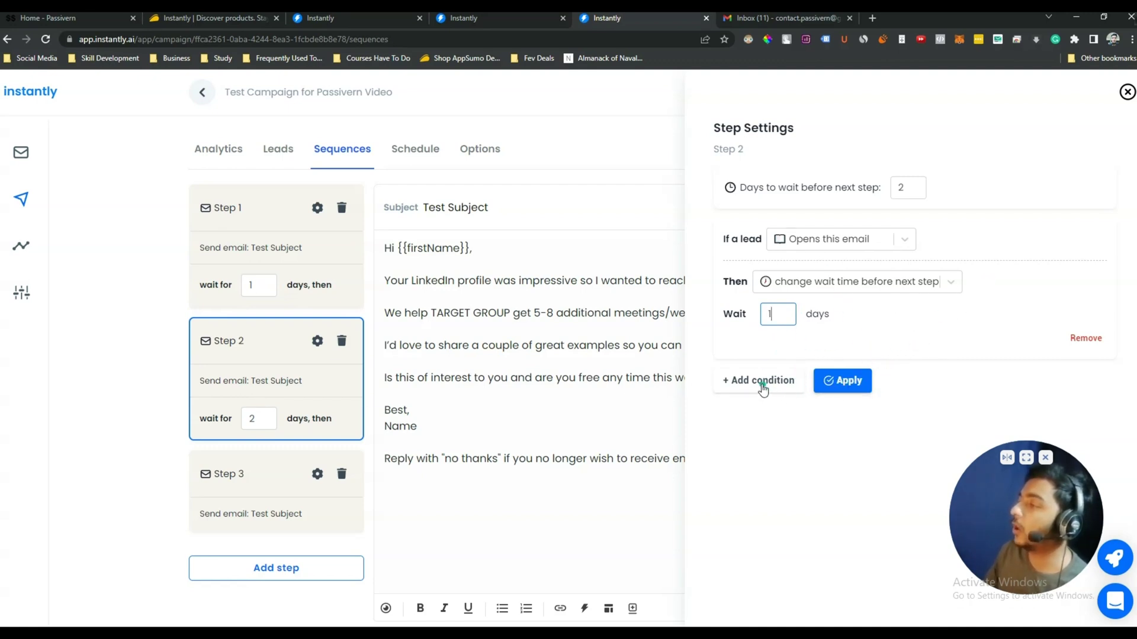
click(858, 390)
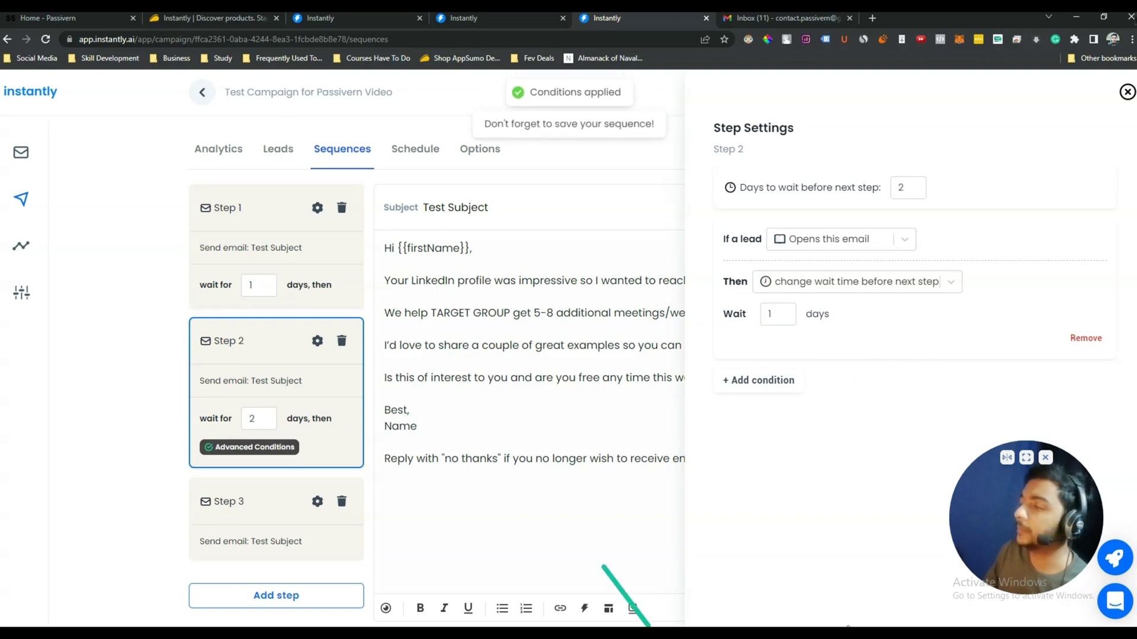
click(173, 290)
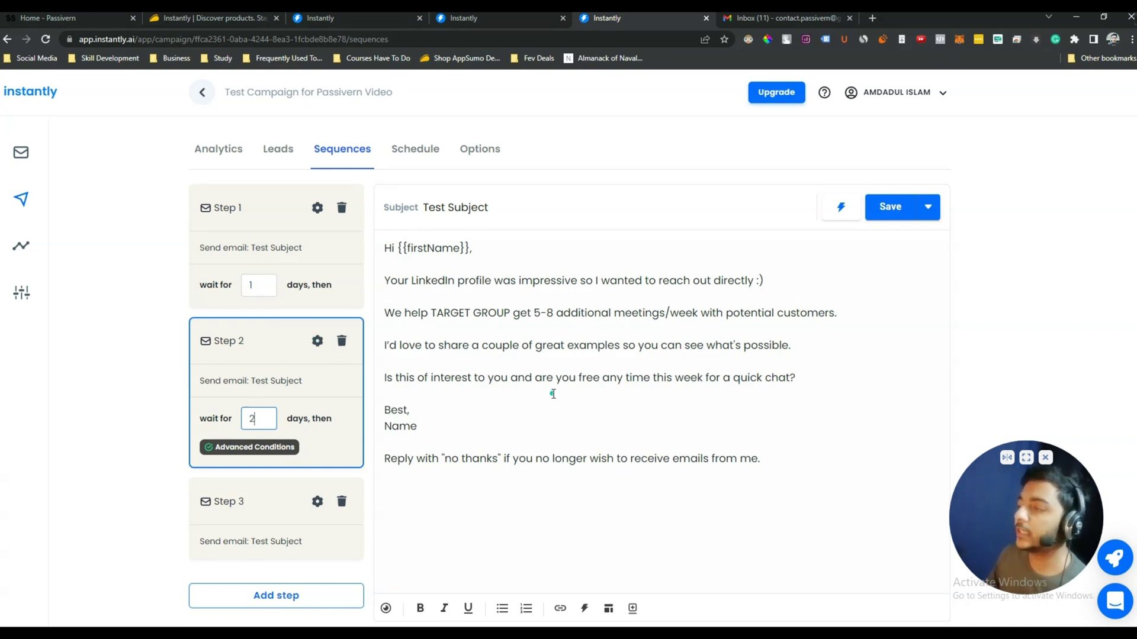
Save the three-step email sequence, check the Save dropdown, and go to the Schedule page
drag(803, 462, 384, 281)
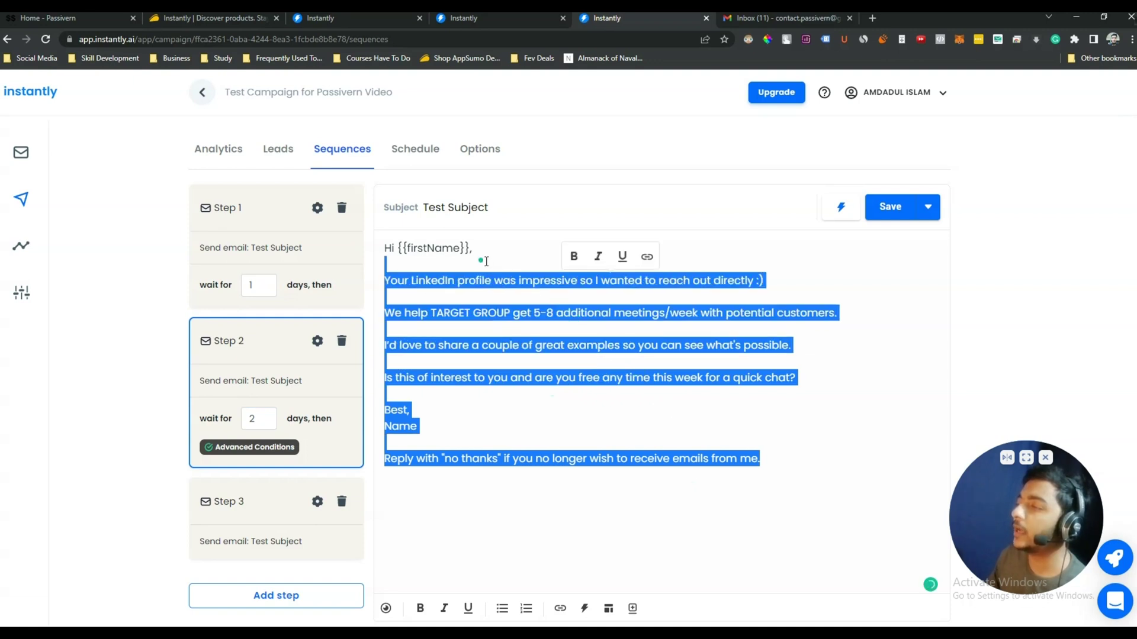
click(664, 318)
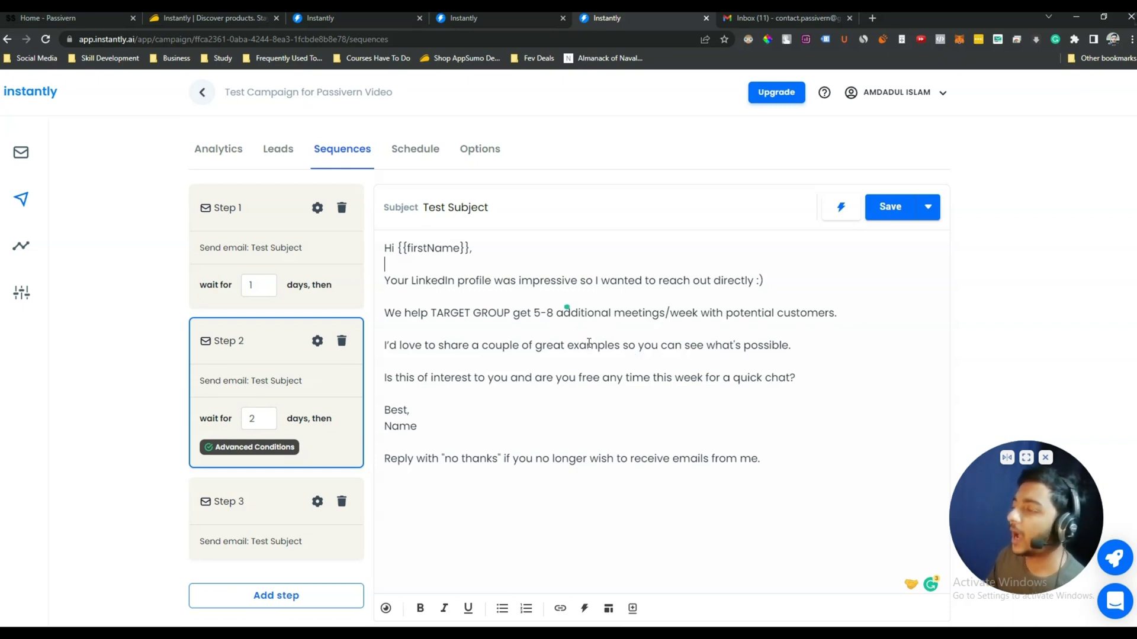
click(908, 207)
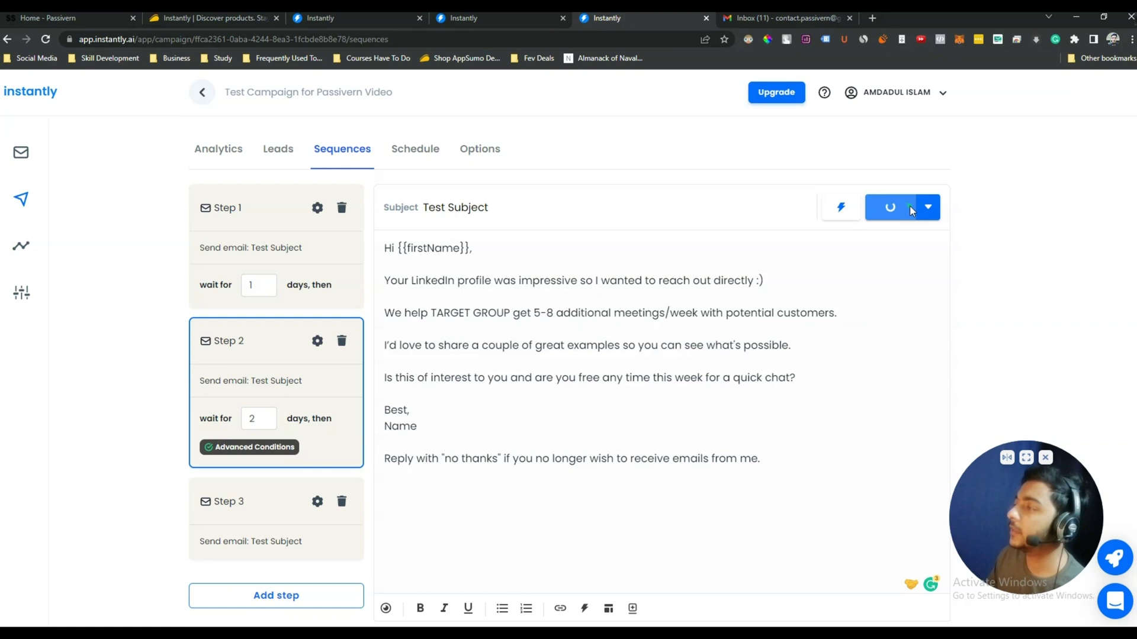
click(927, 210)
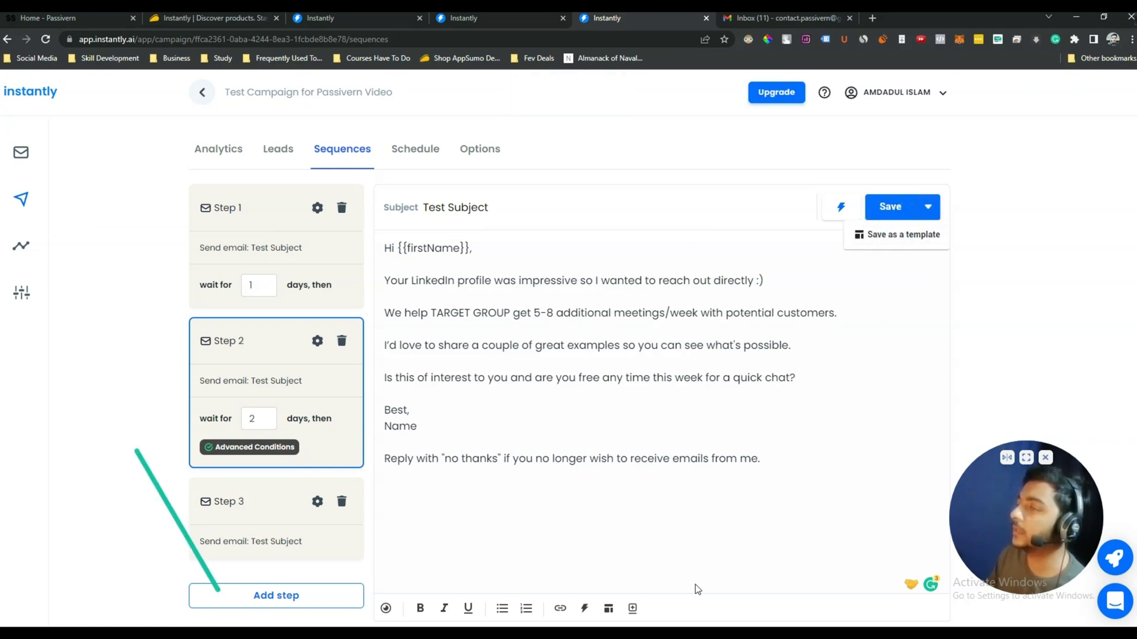
click(418, 156)
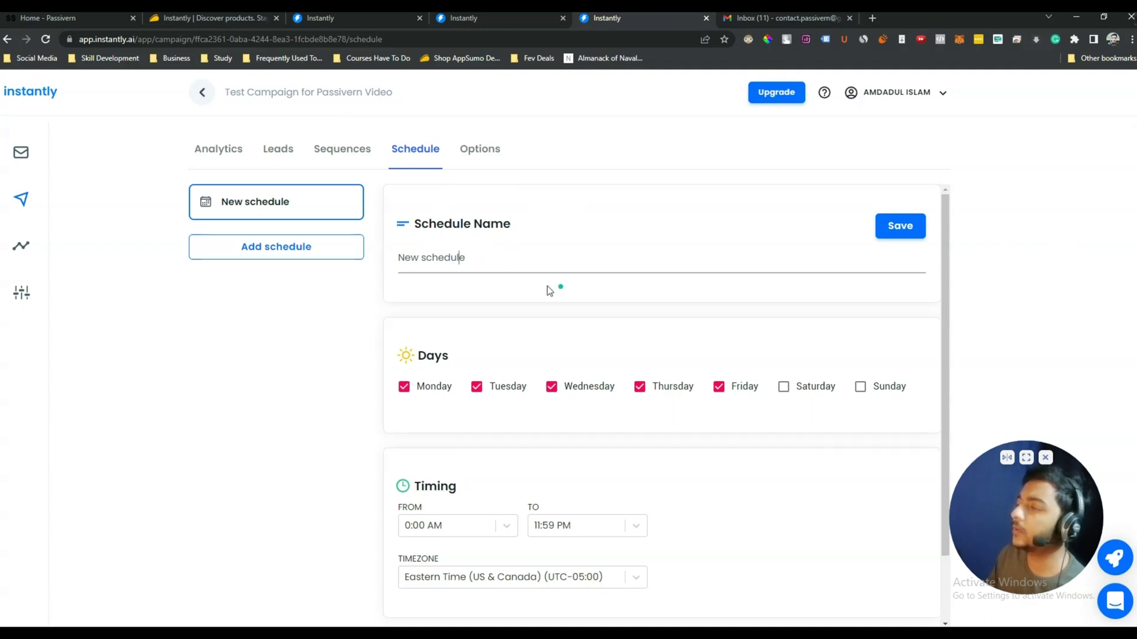
Set the sending window to 2:00 AM–11:30 PM, keep Eastern Time, and save the schedule
scroll(465, 279, down, 1)
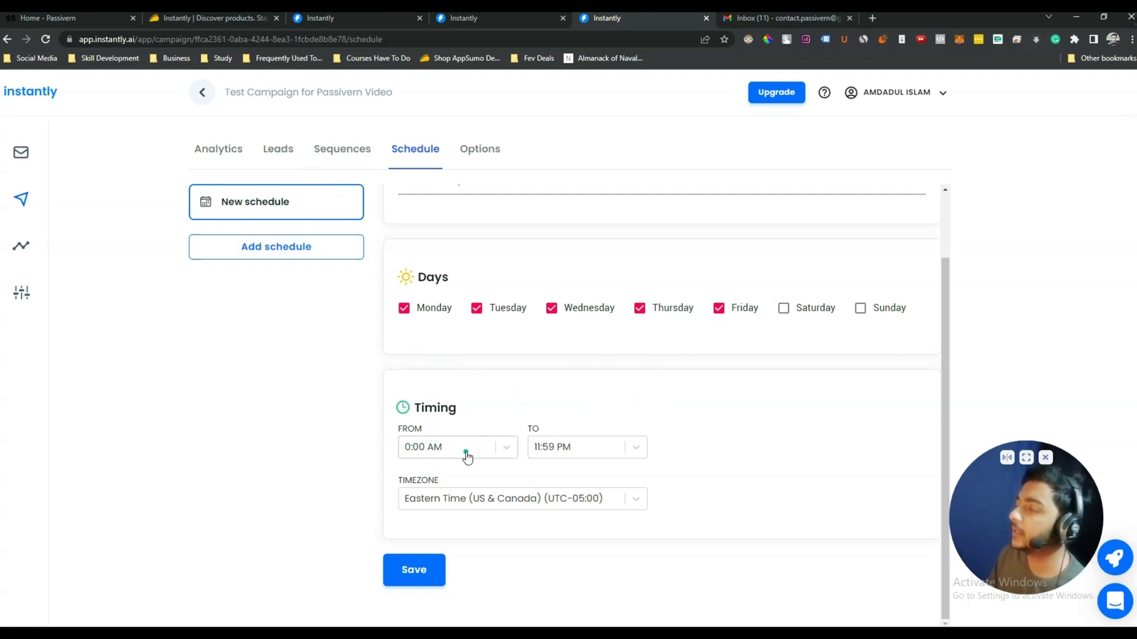
click(448, 455)
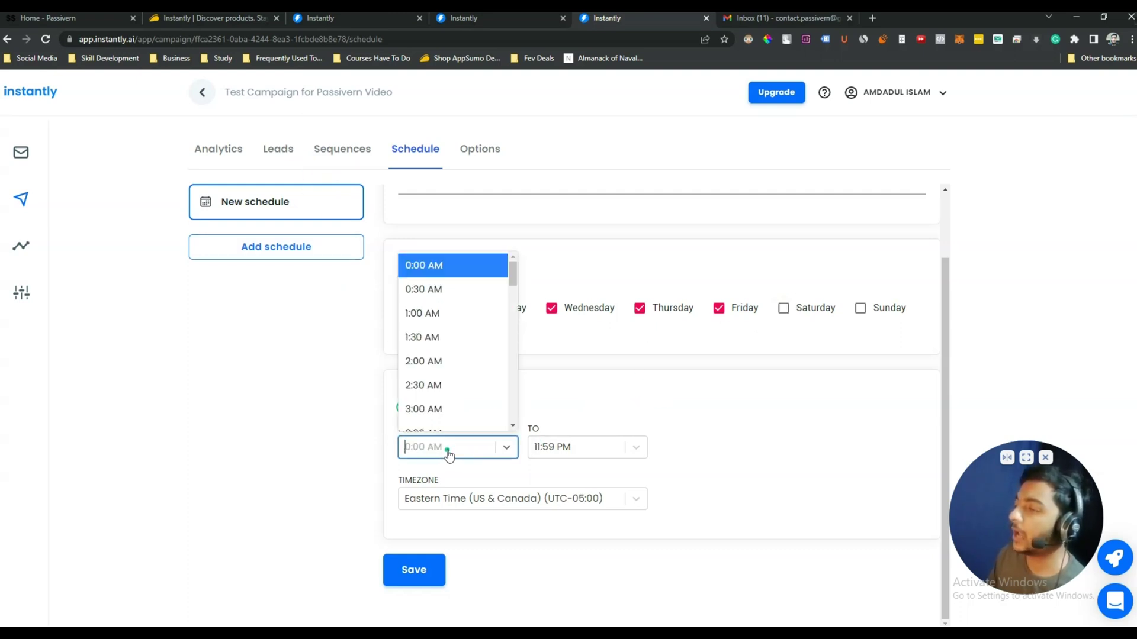
click(463, 367)
click(592, 449)
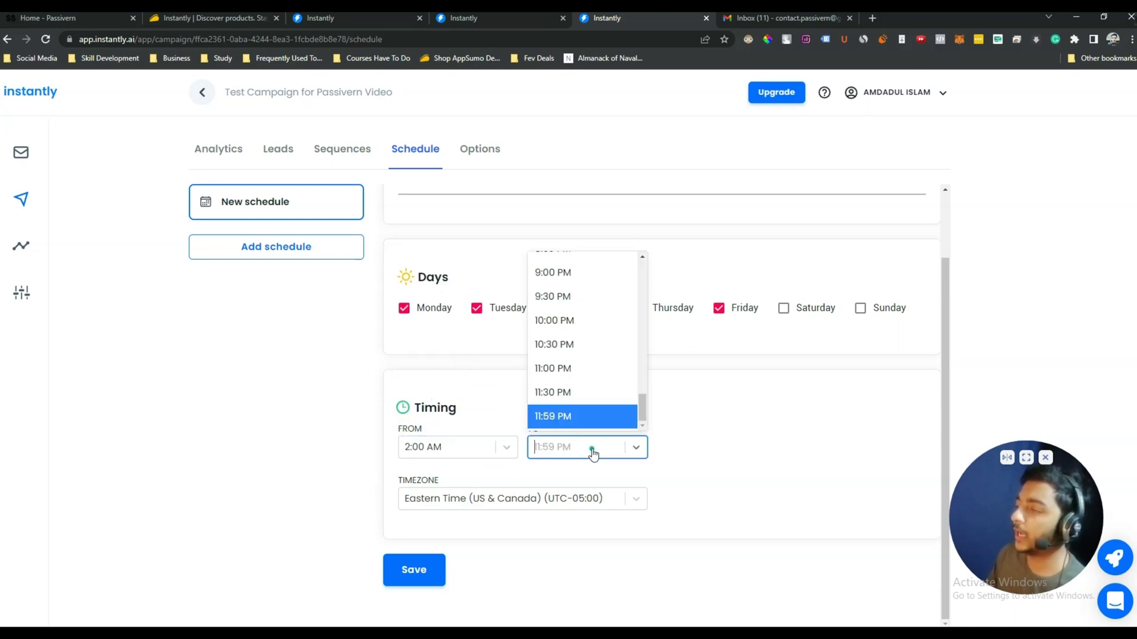
click(556, 392)
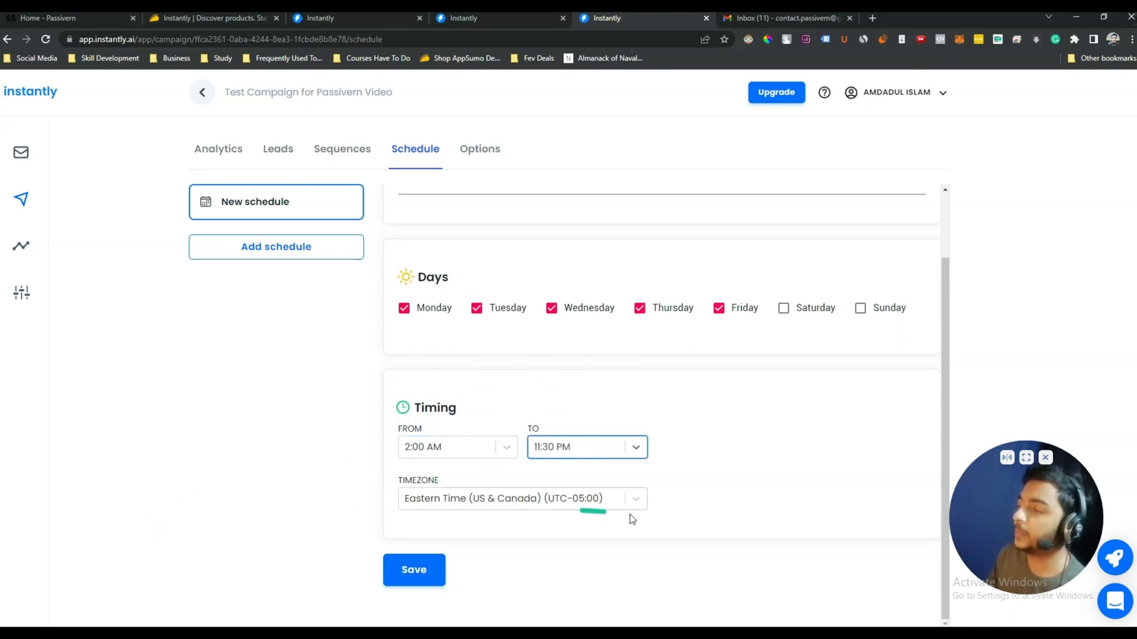
click(426, 502)
scroll(480, 379, down, 2)
scroll(483, 373, up, 5)
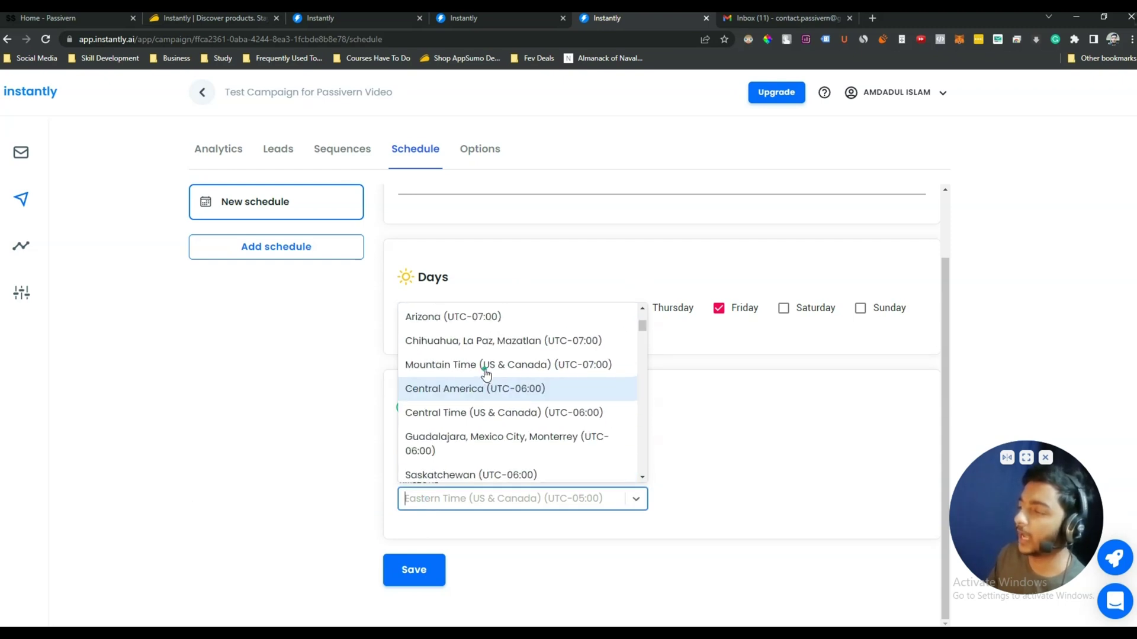
scroll(485, 371, down, 5)
click(238, 406)
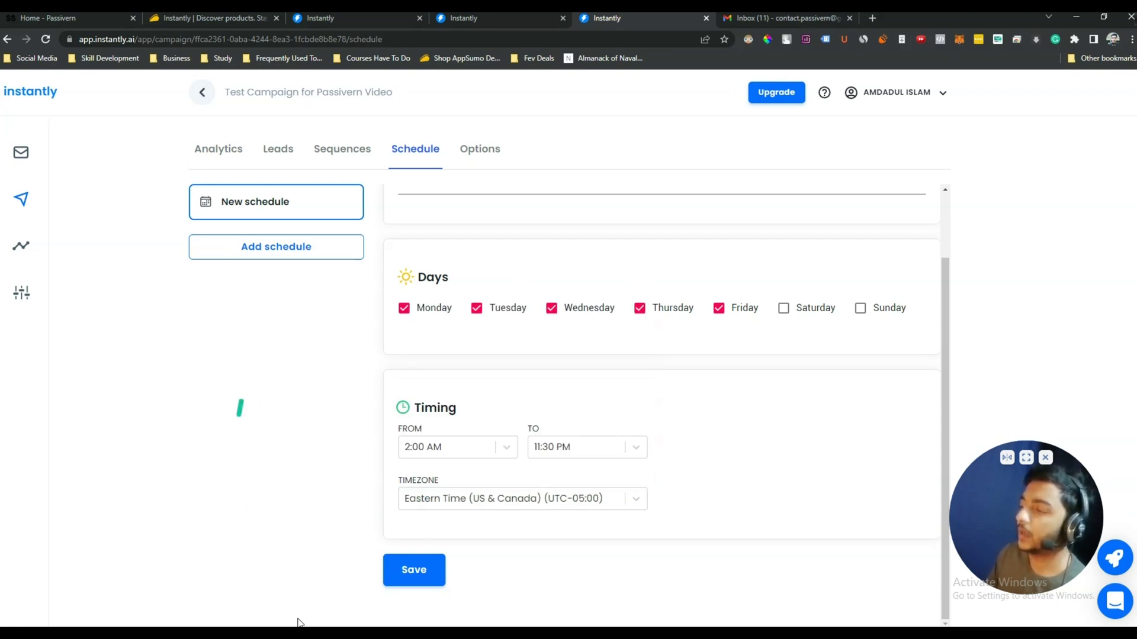
click(423, 572)
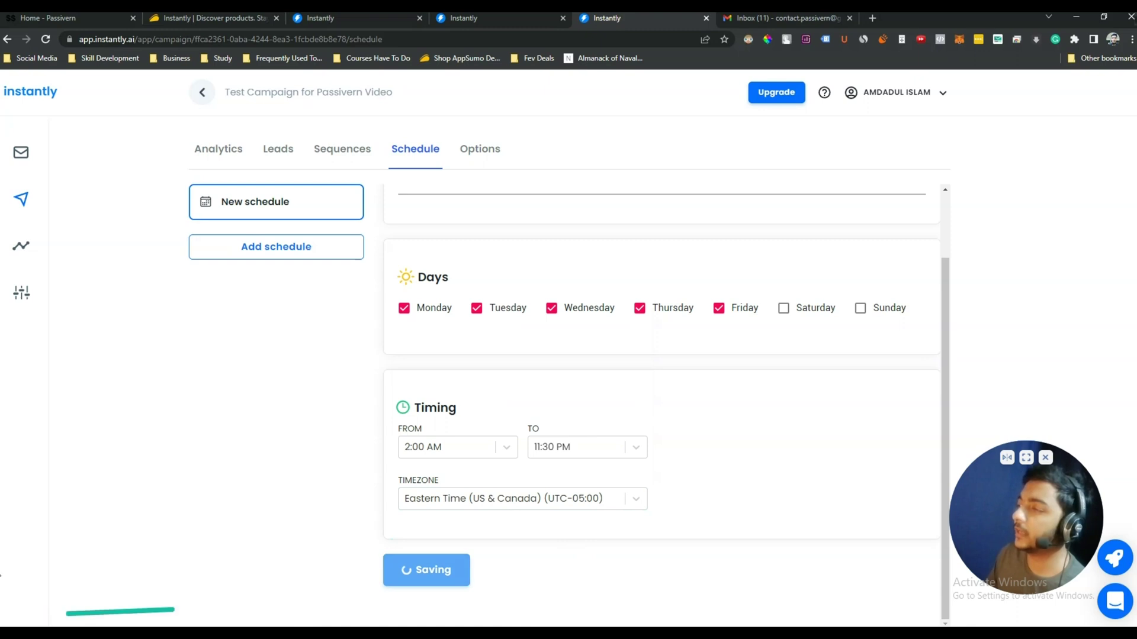
In campaign Options, leave only the second connected account as the sending email
click(487, 154)
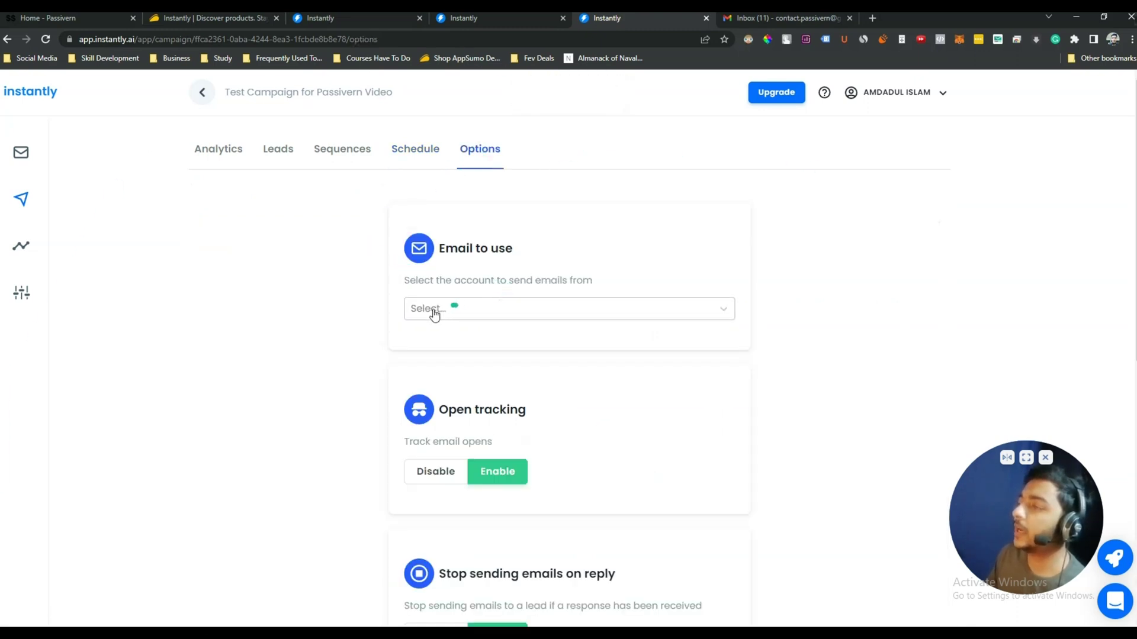
click(461, 314)
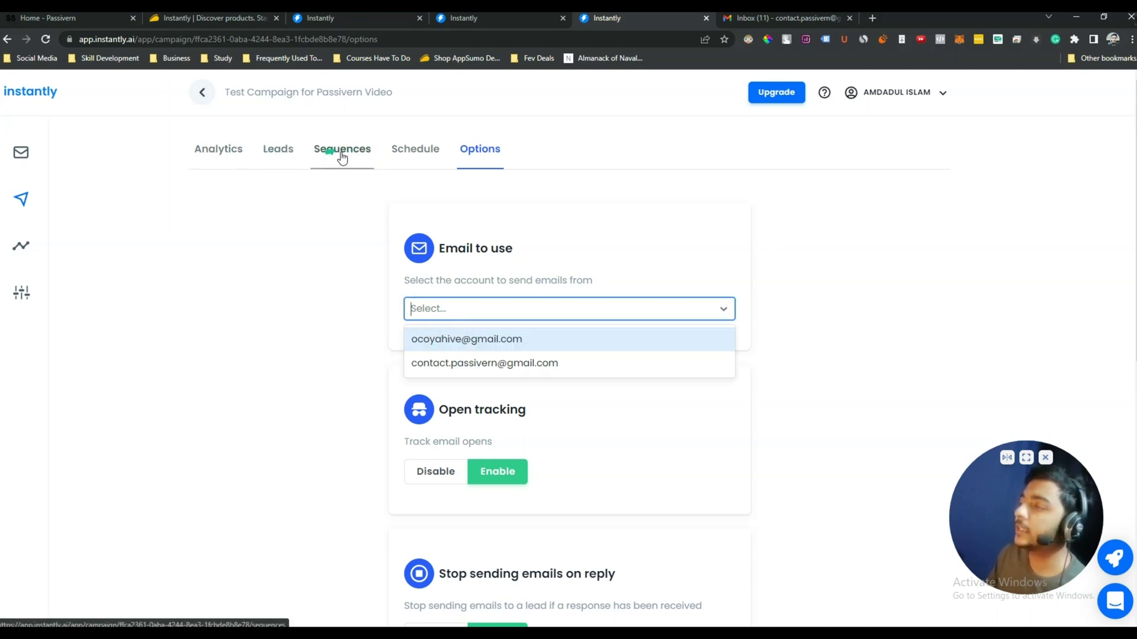
click(461, 343)
click(454, 339)
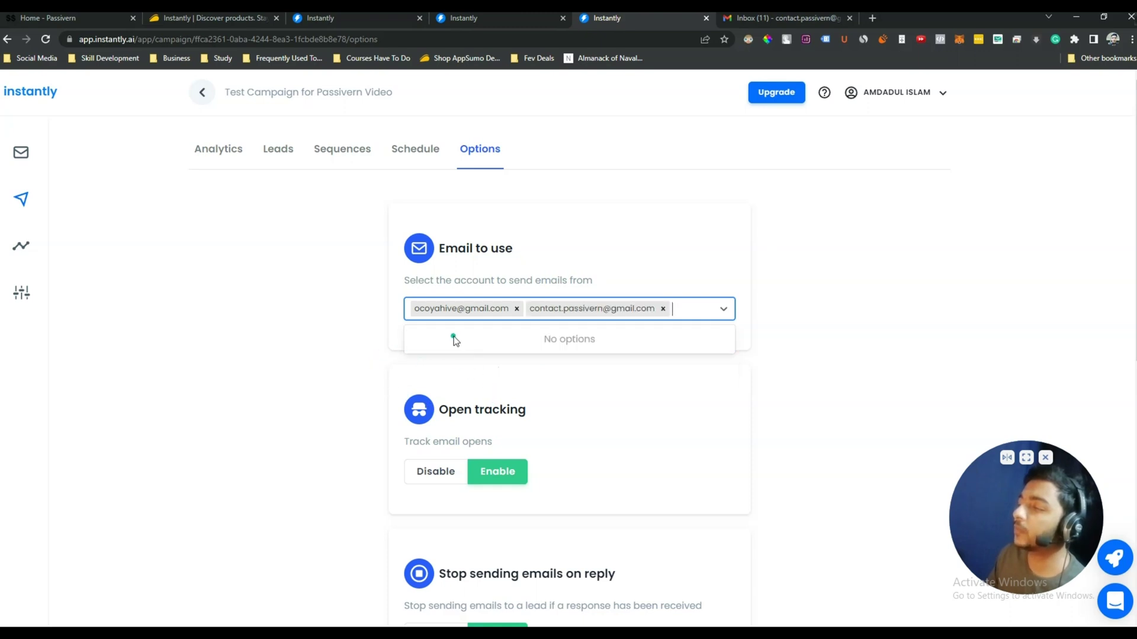
click(516, 309)
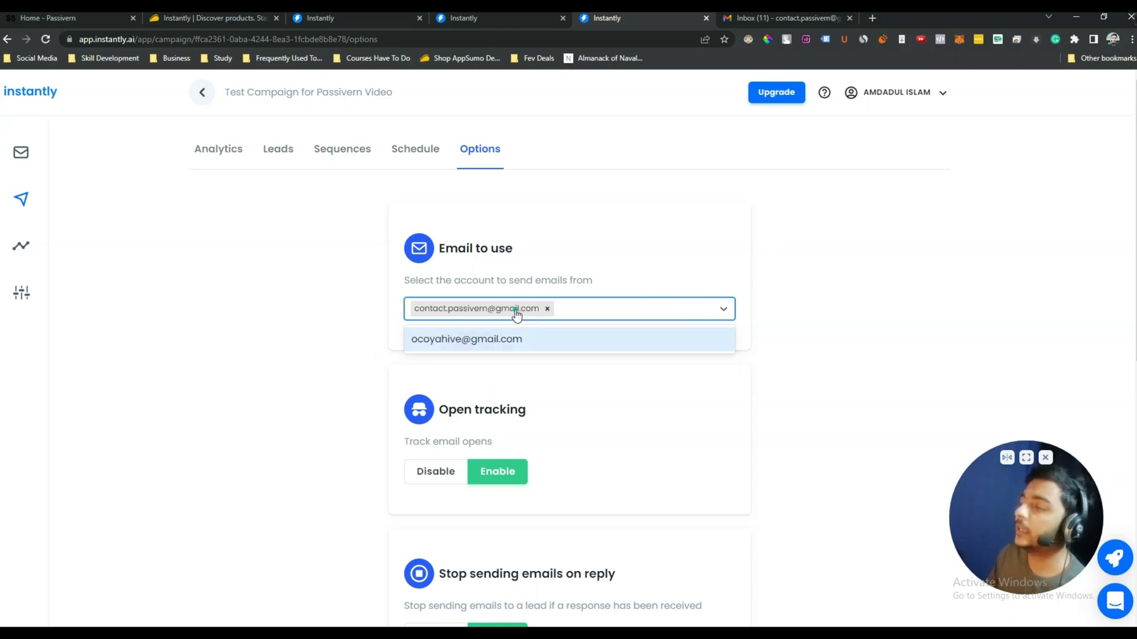
click(877, 342)
scroll(654, 271, down, 3)
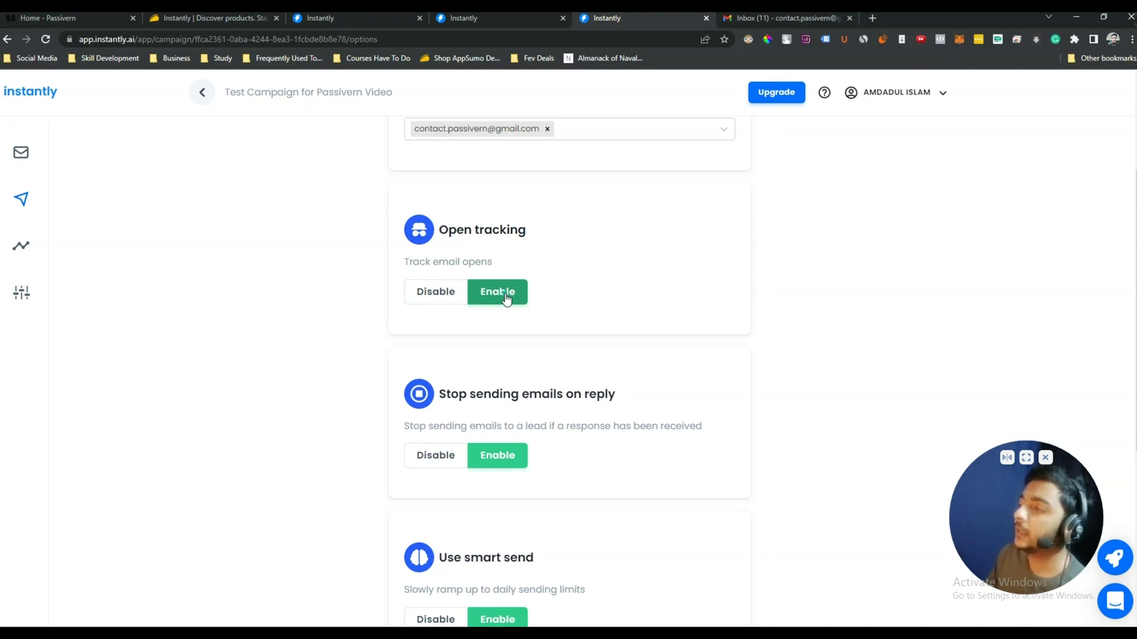
Scroll past smart send and show the advanced limits under the 200-email daily sending limit
scroll(506, 299, down, 2)
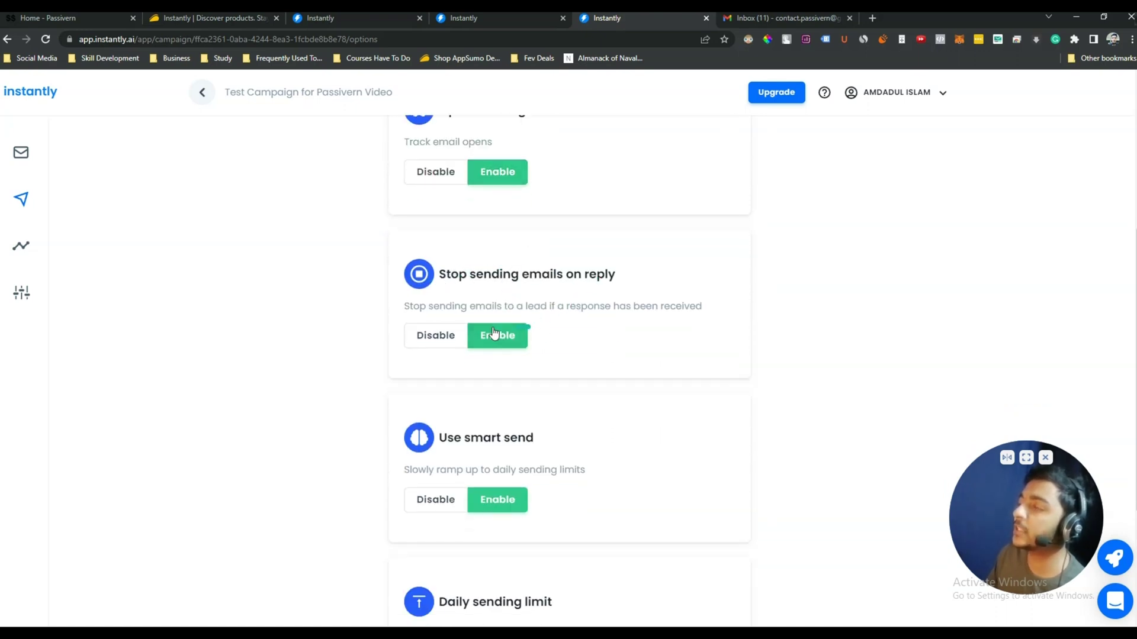
scroll(513, 380, down, 3)
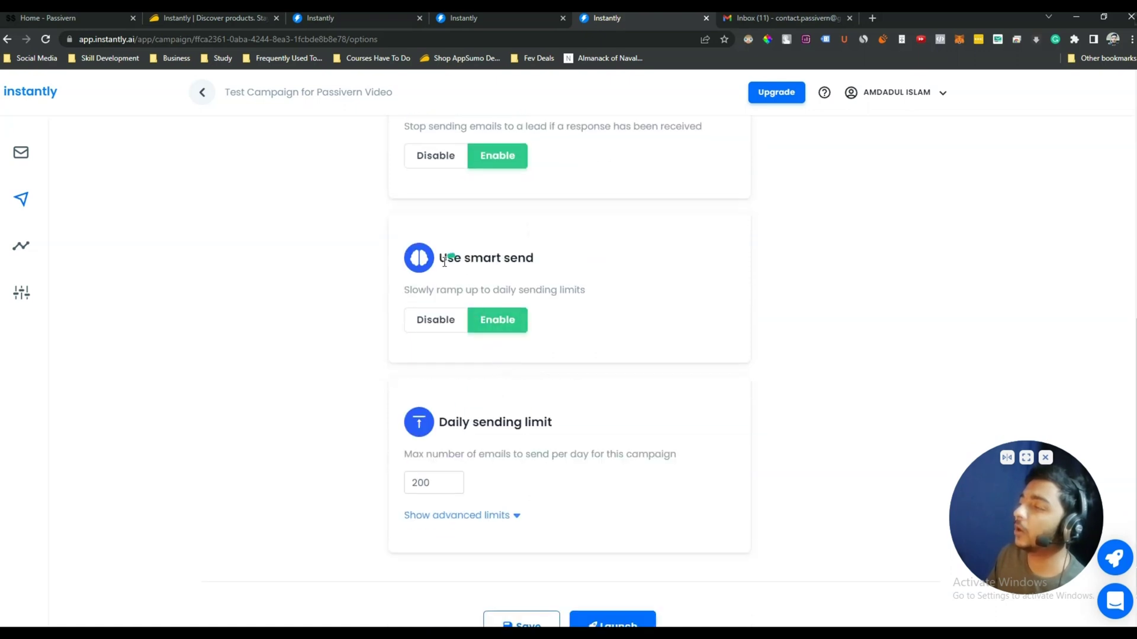
drag(406, 289, 590, 292)
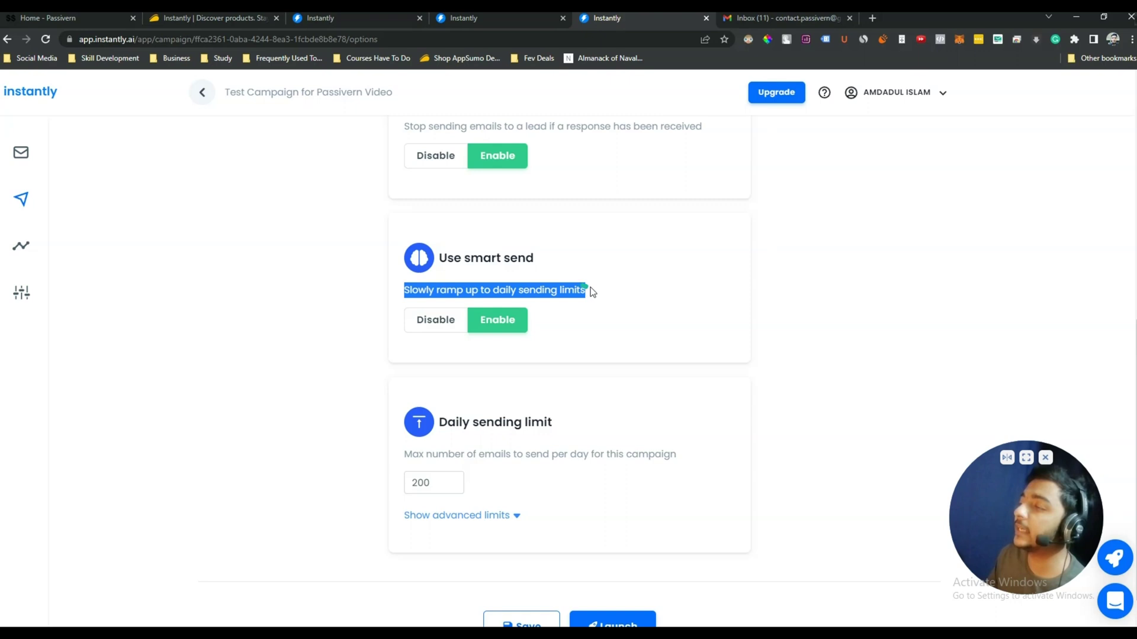
click(461, 418)
scroll(450, 385, down, 1)
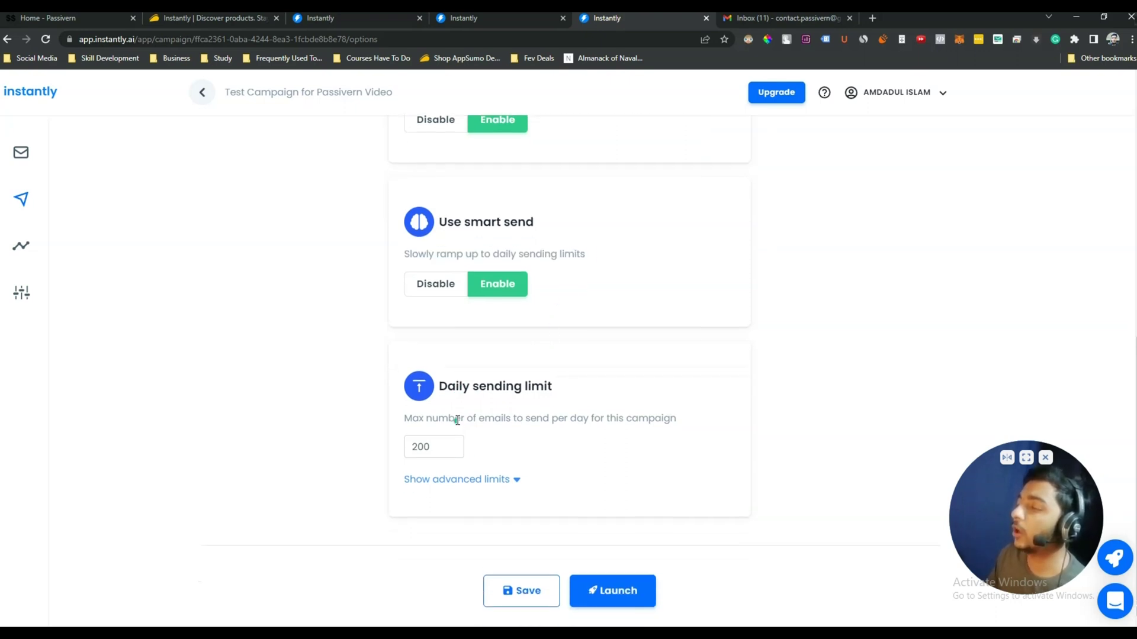
drag(445, 381, 559, 385)
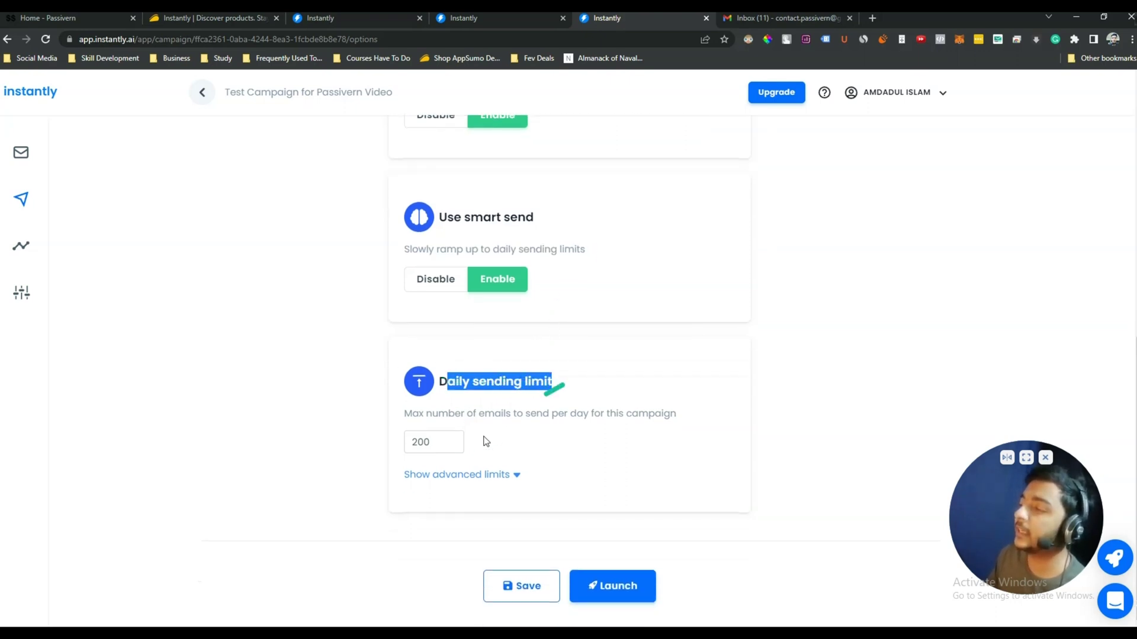
click(438, 477)
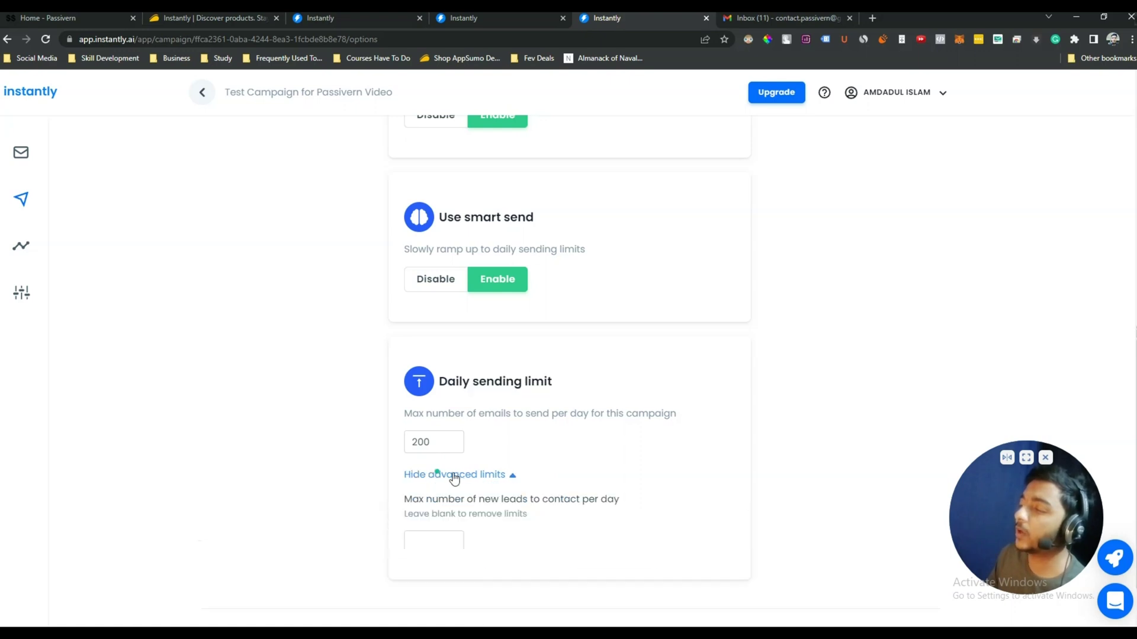
scroll(563, 482, down, 1)
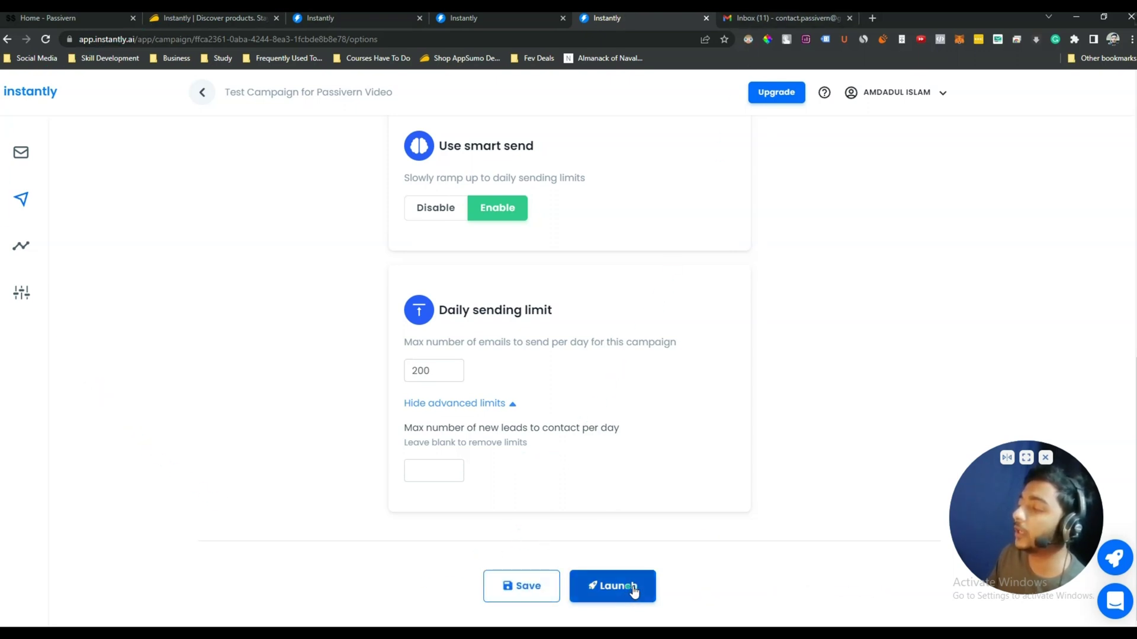
Save the Options settings and view the draft campaign's Analytics showing zero sends and opens
click(520, 587)
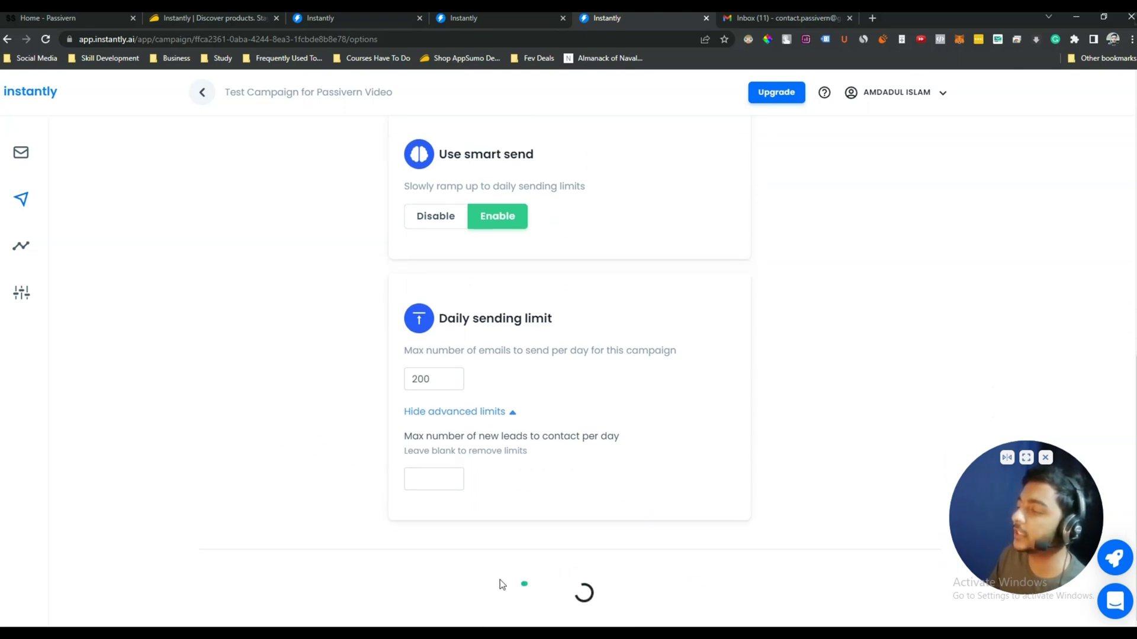
scroll(791, 333, up, 10)
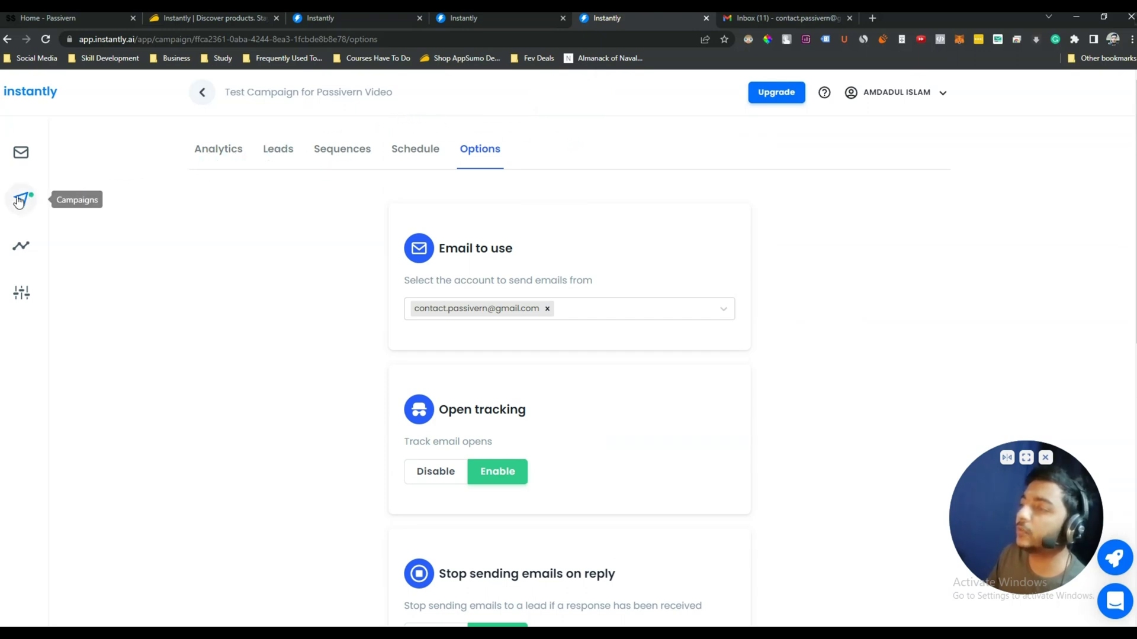
click(227, 151)
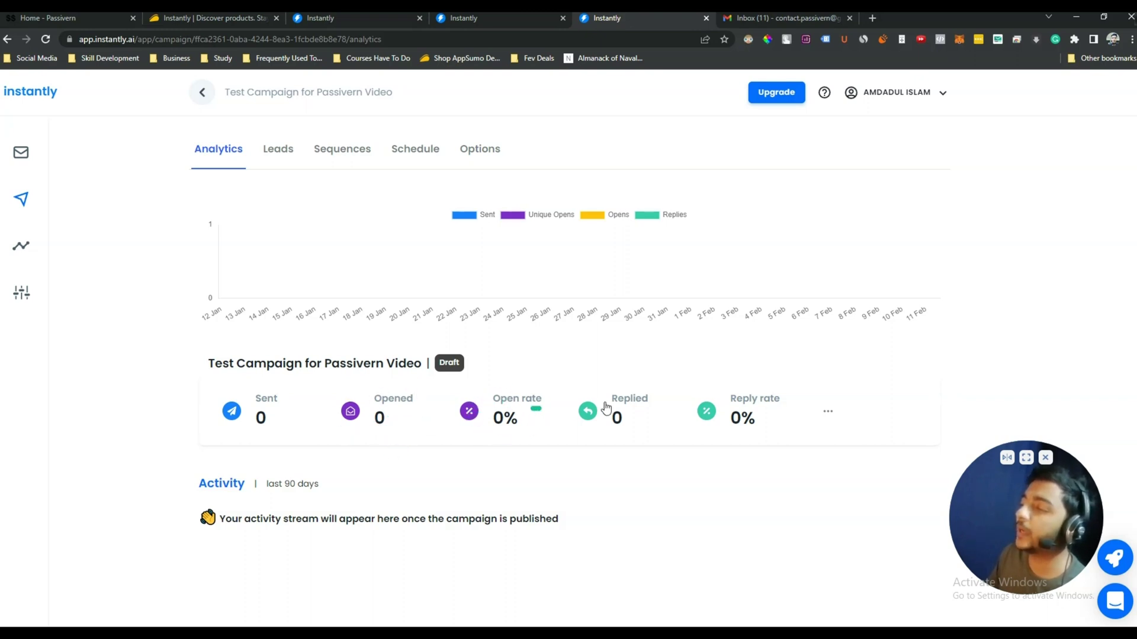
click(828, 412)
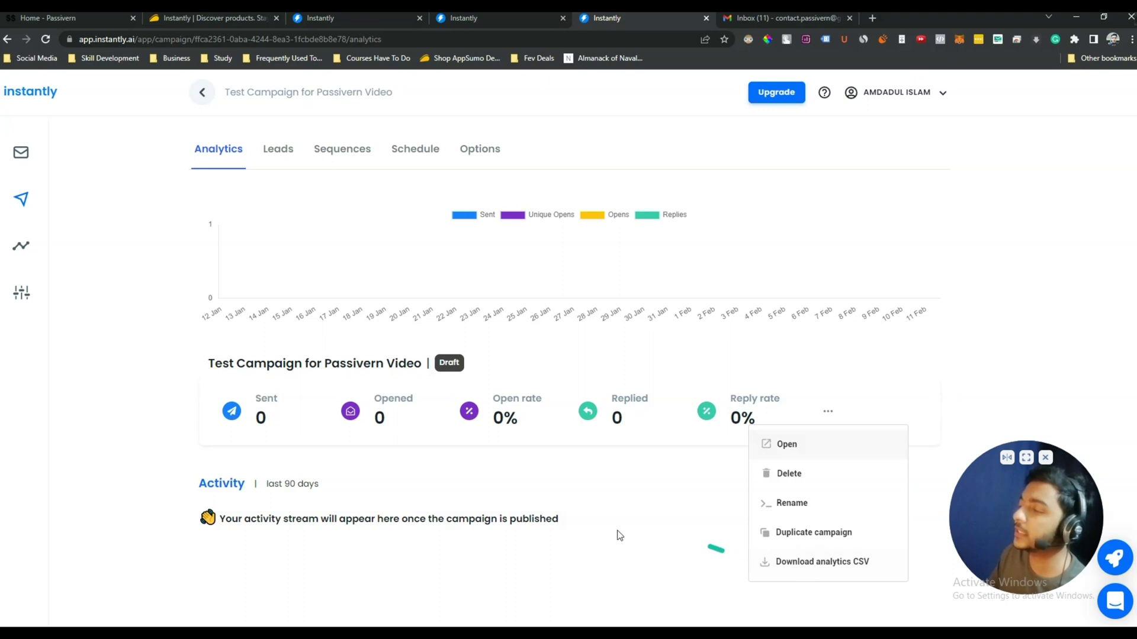
click(228, 518)
drag(228, 518, 441, 519)
click(441, 518)
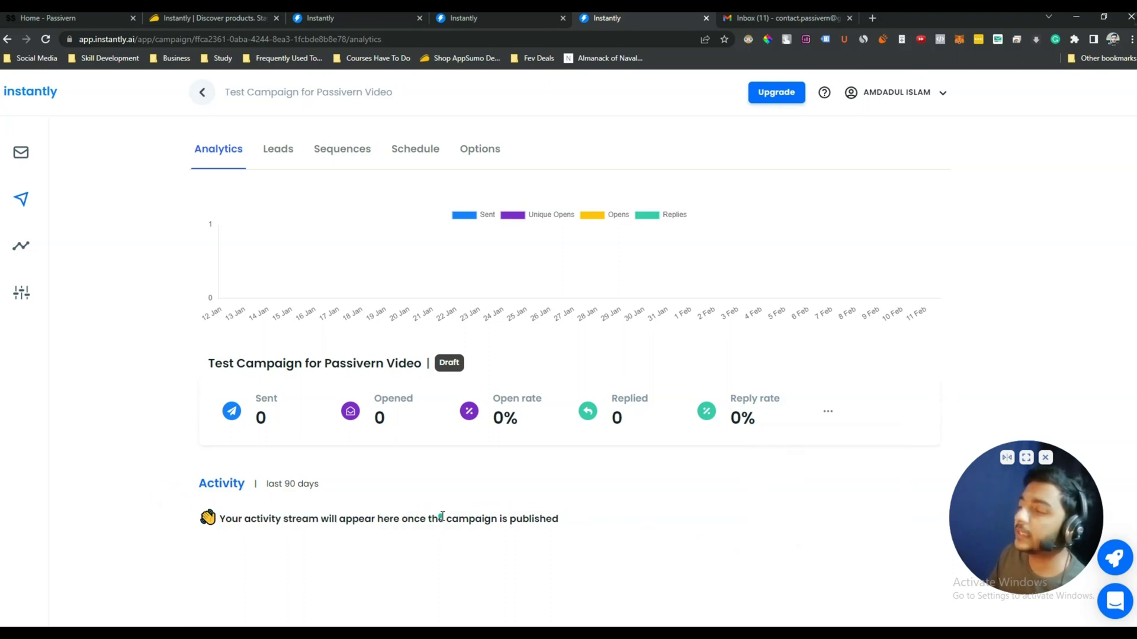
Browse the overall Analytics and Test Campaign, then open the Email Accounts list with warmup figures
click(18, 249)
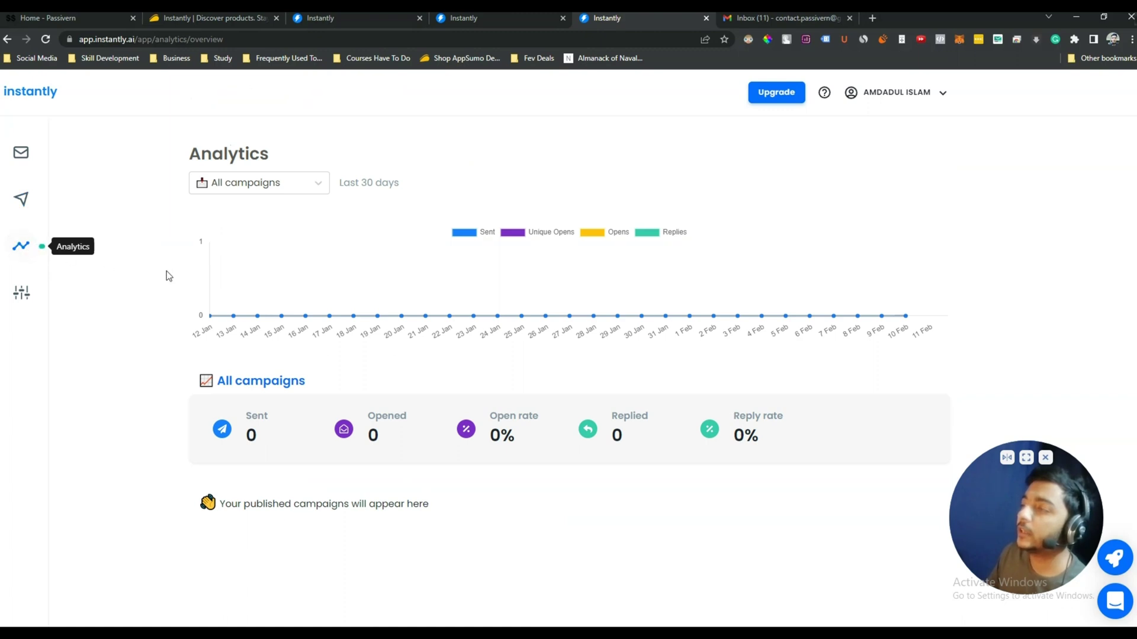
click(272, 185)
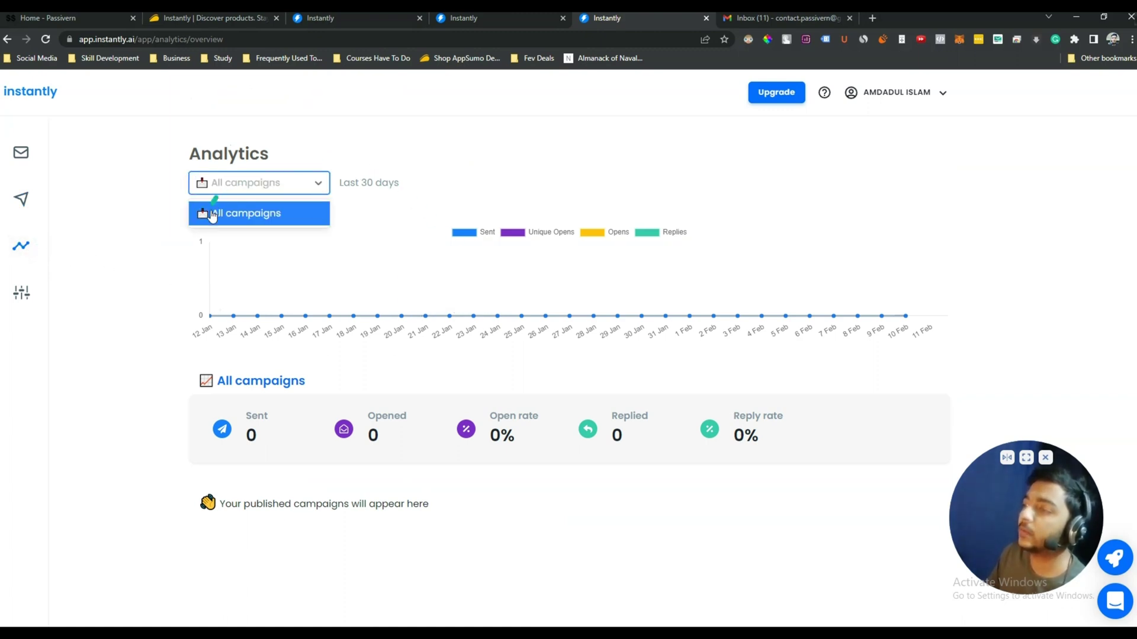
click(21, 199)
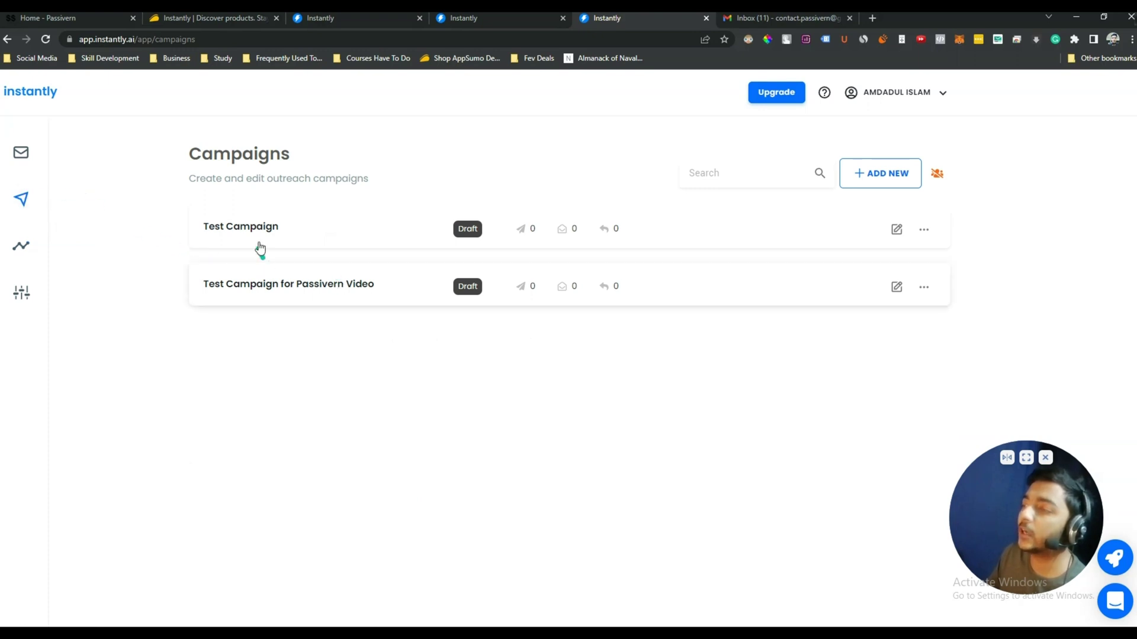
click(271, 229)
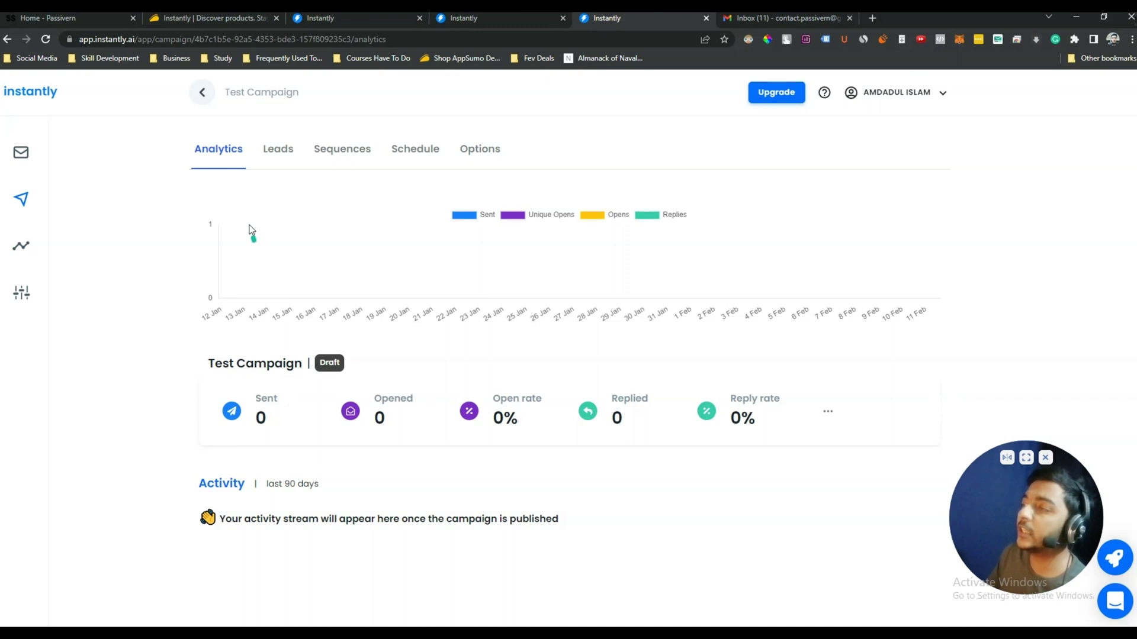
click(23, 248)
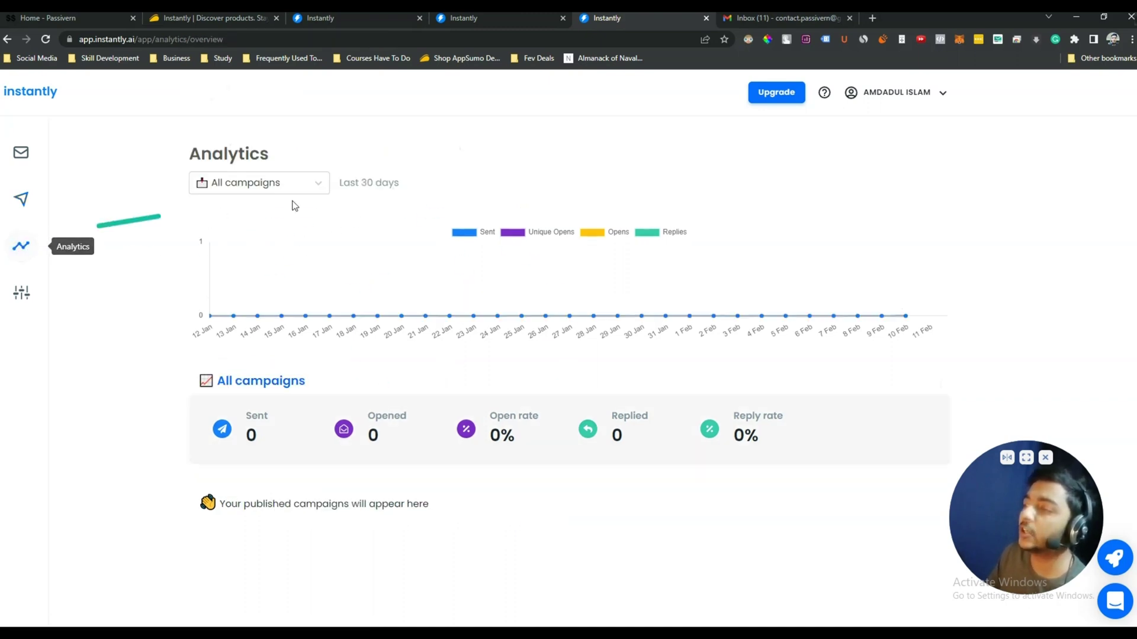
click(283, 181)
click(282, 184)
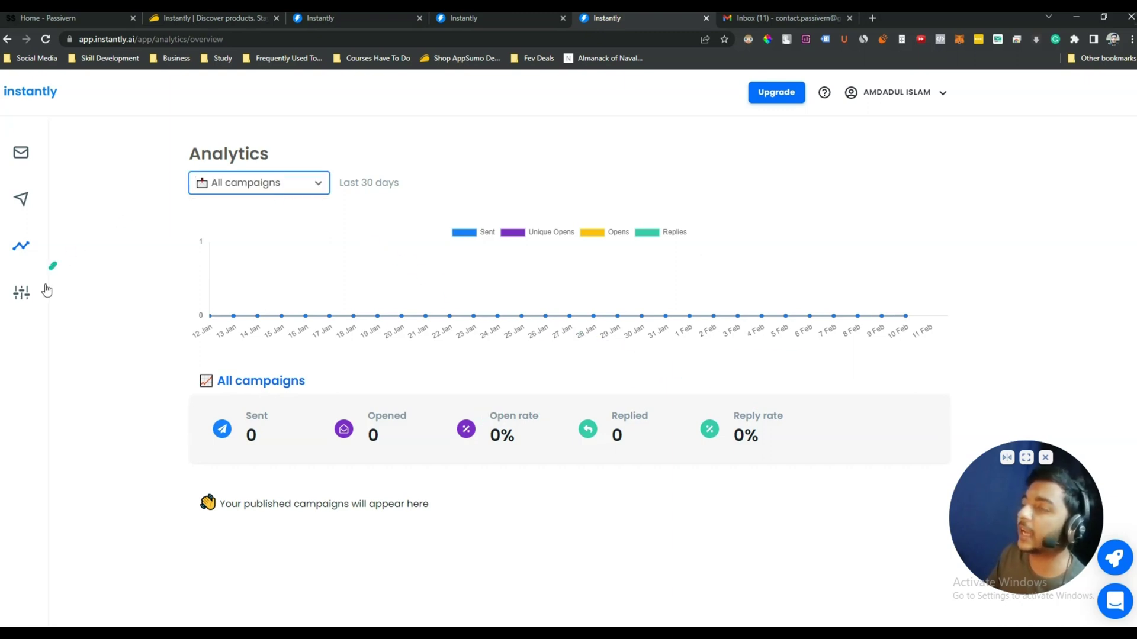
click(21, 152)
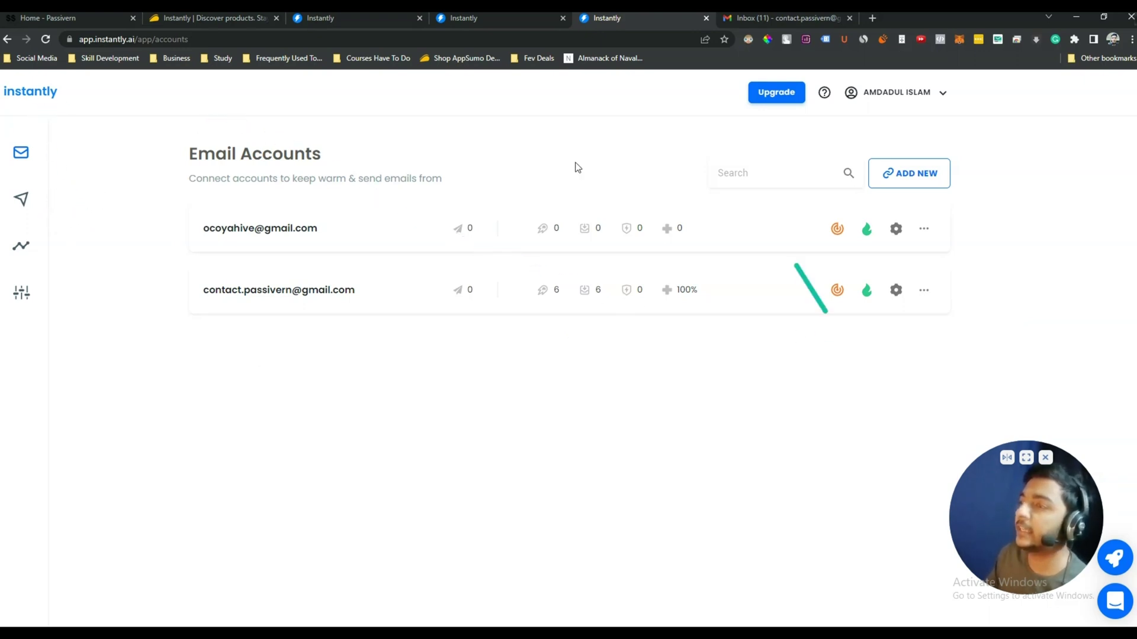
Review AppSumo's Instantly deal down to the $59, $99 and $169 tiers, then switch to Passivern's homepage
click(213, 23)
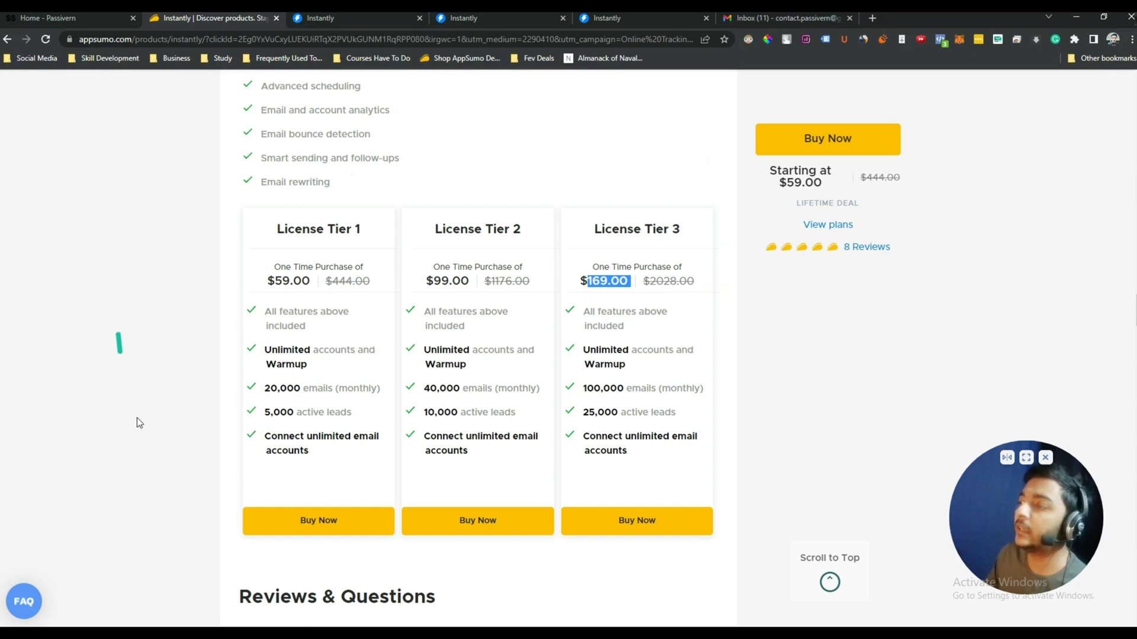
scroll(117, 225, up, 15)
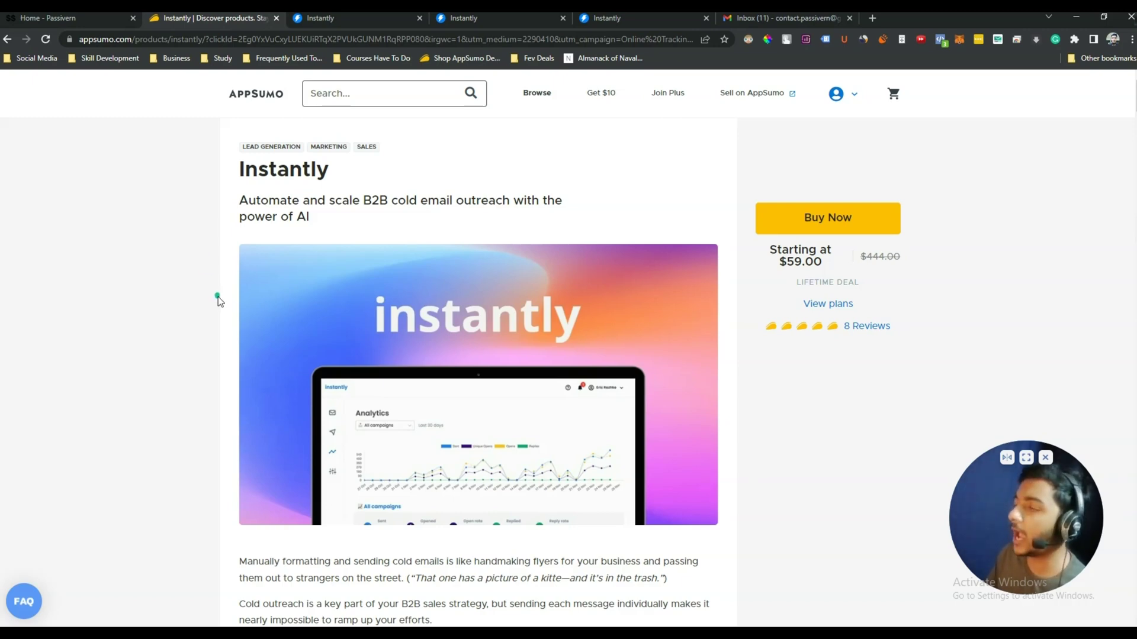
scroll(218, 299, down, 8)
scroll(208, 304, down, 20)
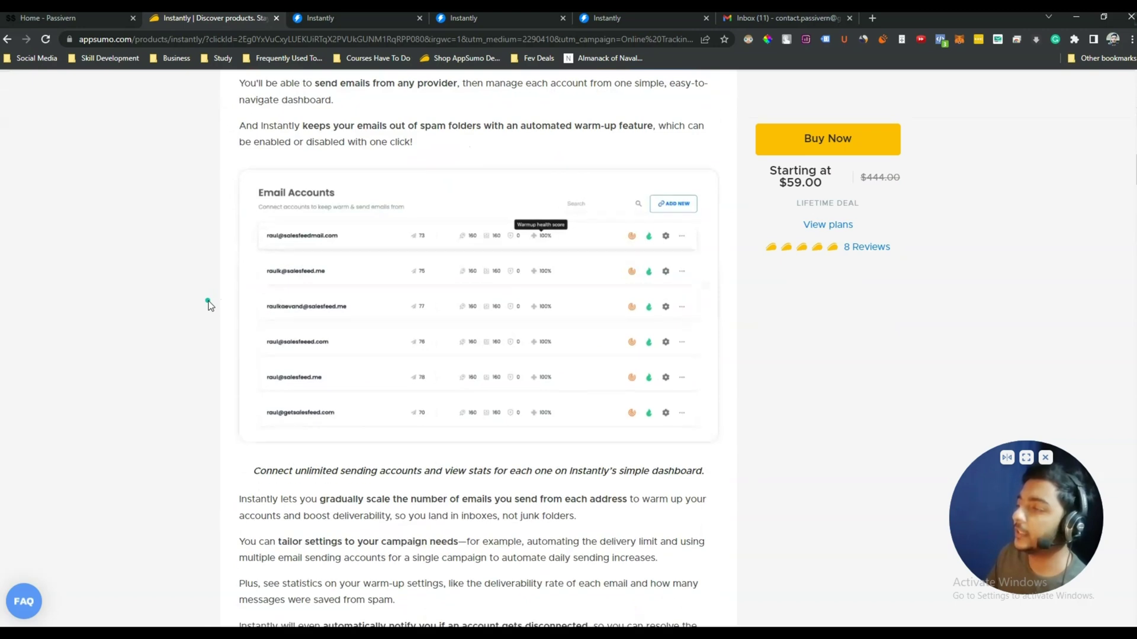
scroll(209, 304, down, 5)
scroll(208, 305, down, 20)
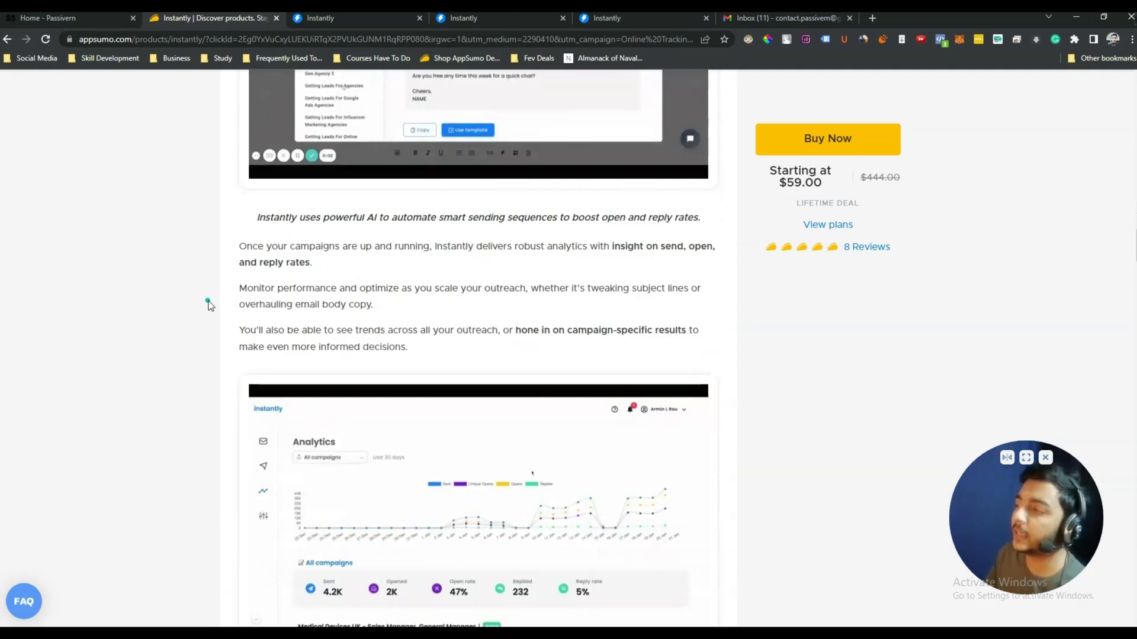
scroll(208, 304, down, 10)
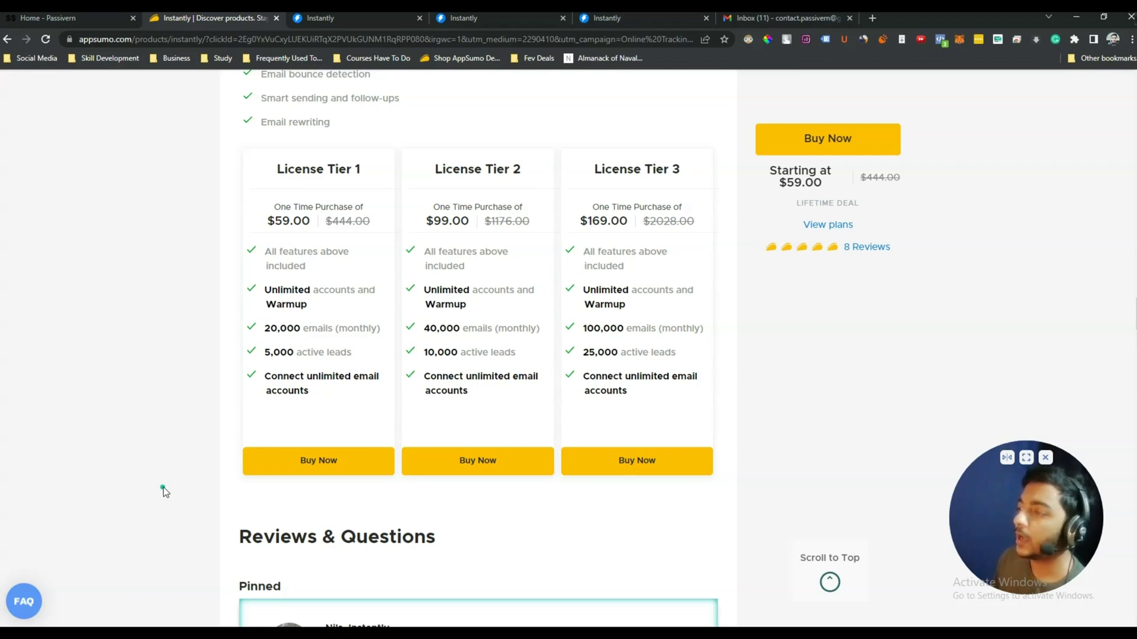
middle_click(163, 487)
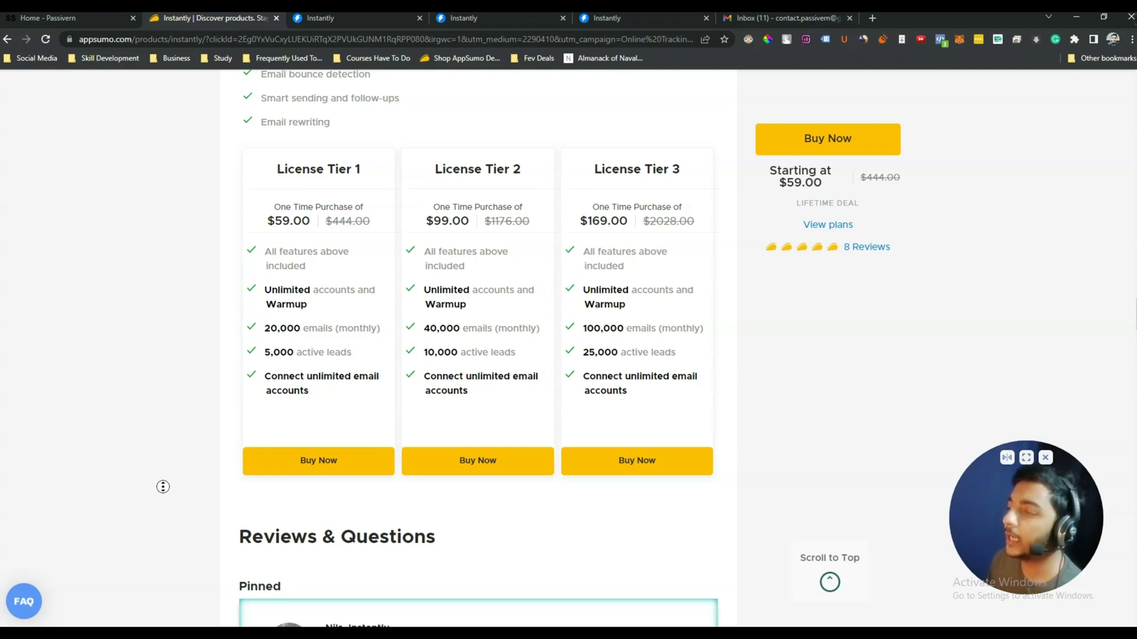
scroll(165, 445, down, 4)
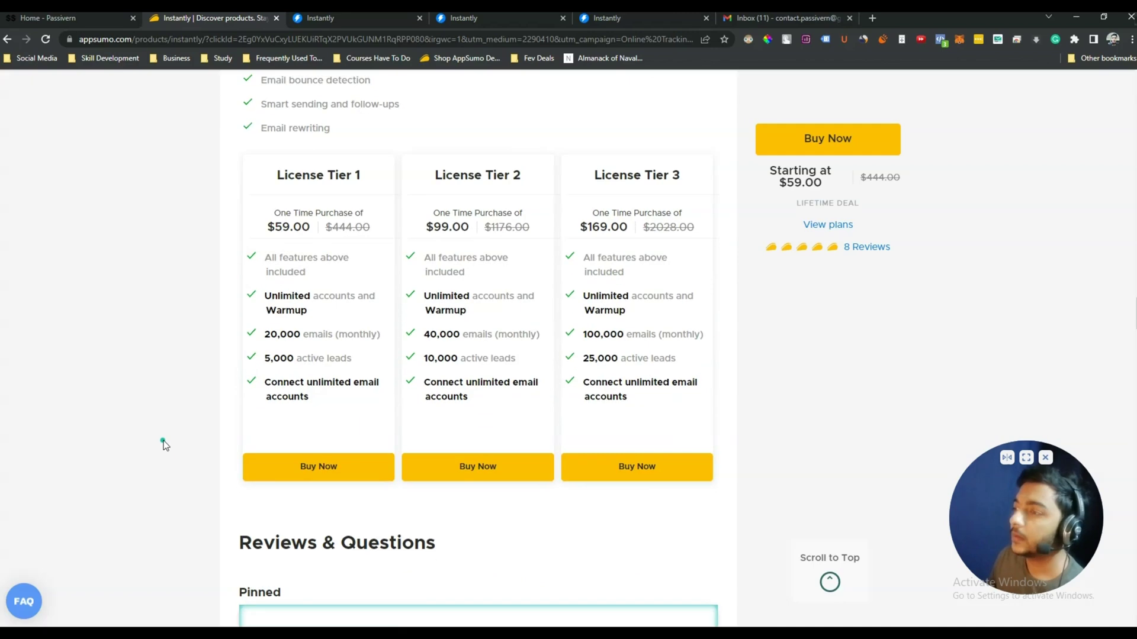
click(115, 21)
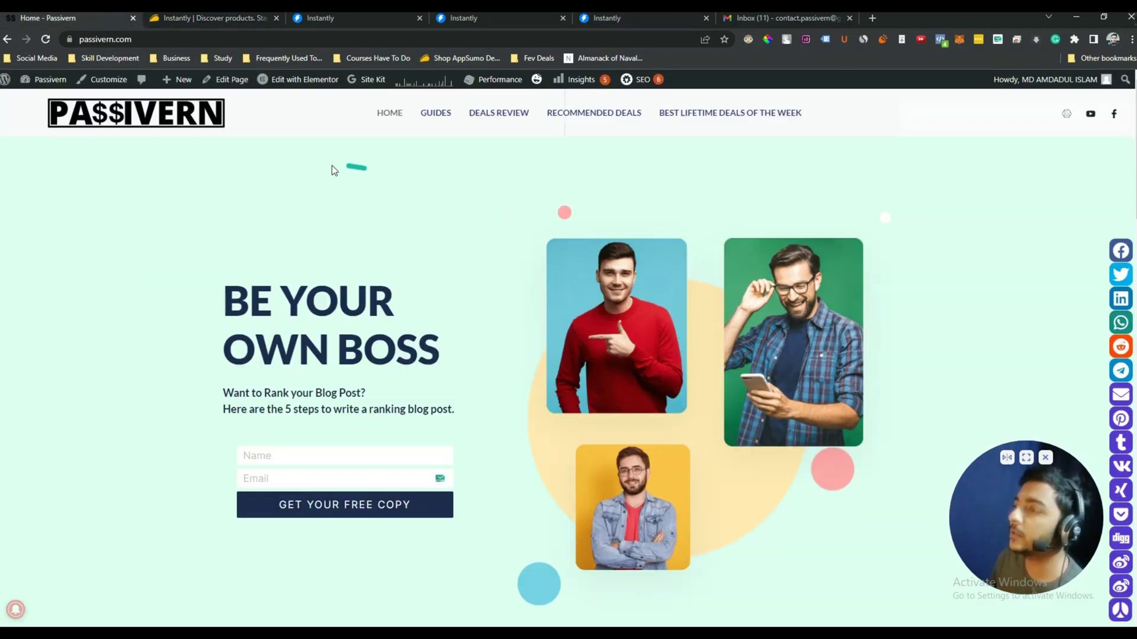